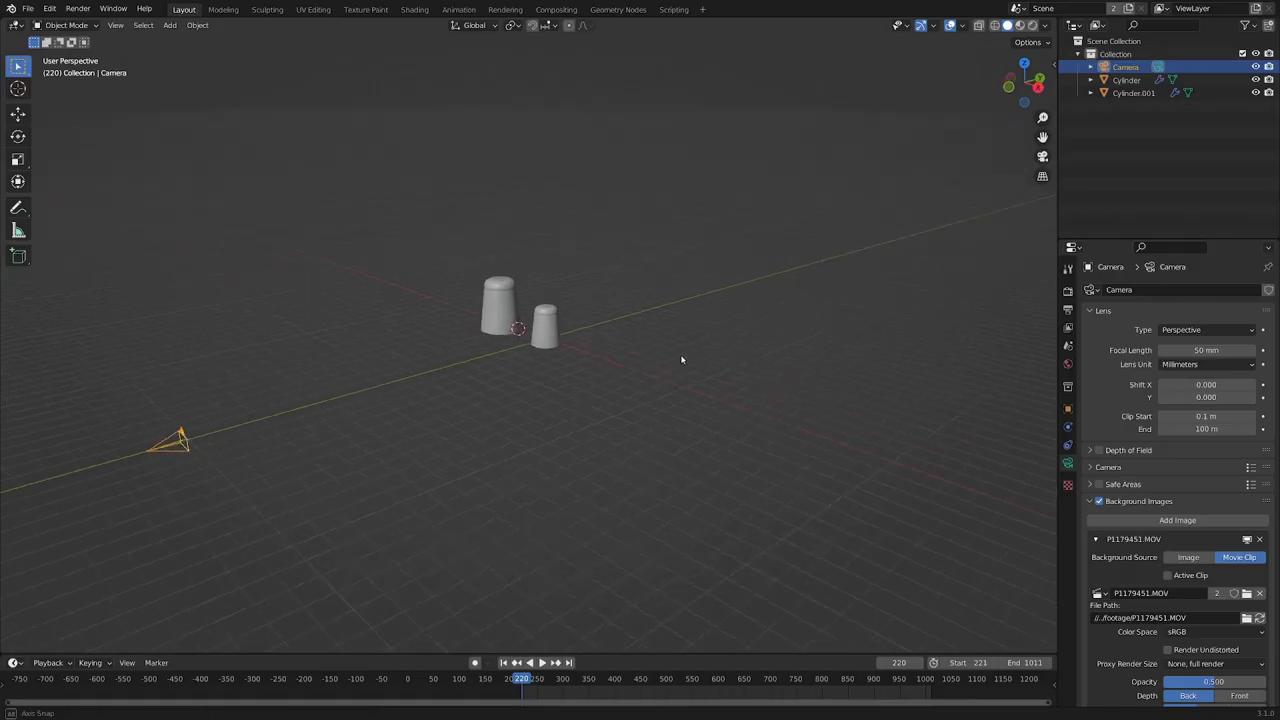
- Check the two cylinders against the footage through the camera, and return to a free view with Rendered shading
middle_click_drag(681, 359, 247, 355)
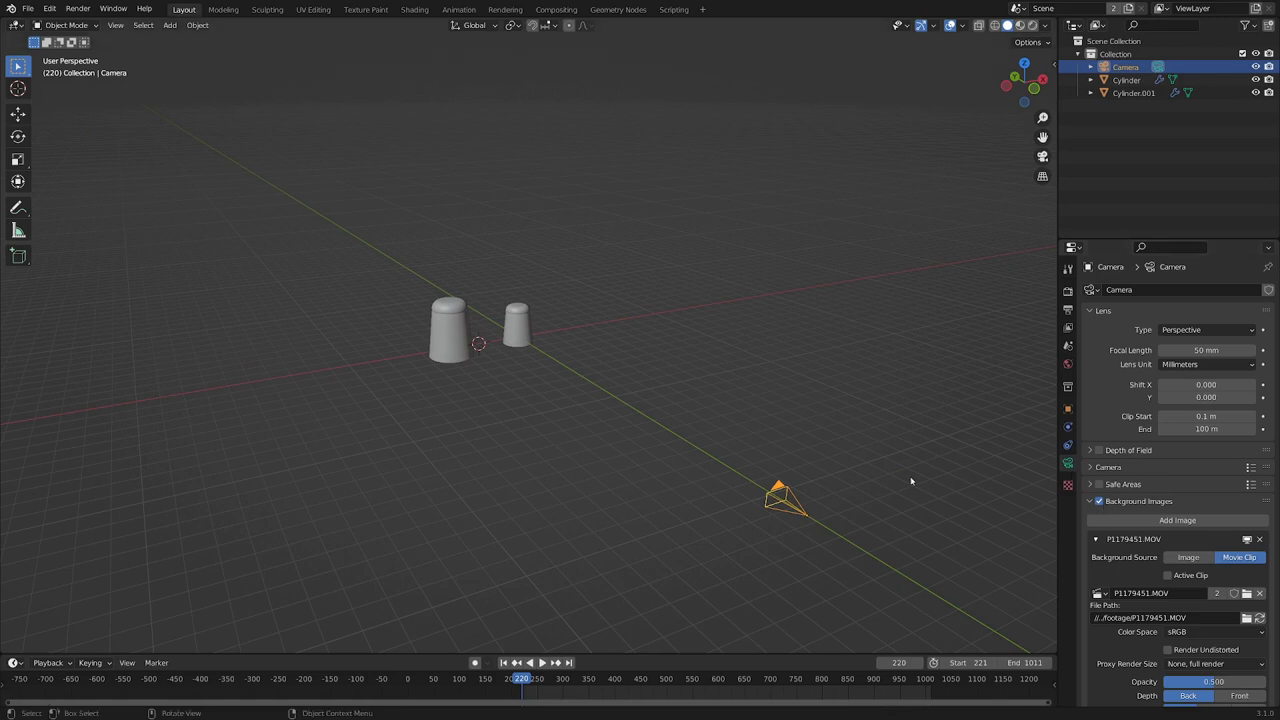
key("KP_0")
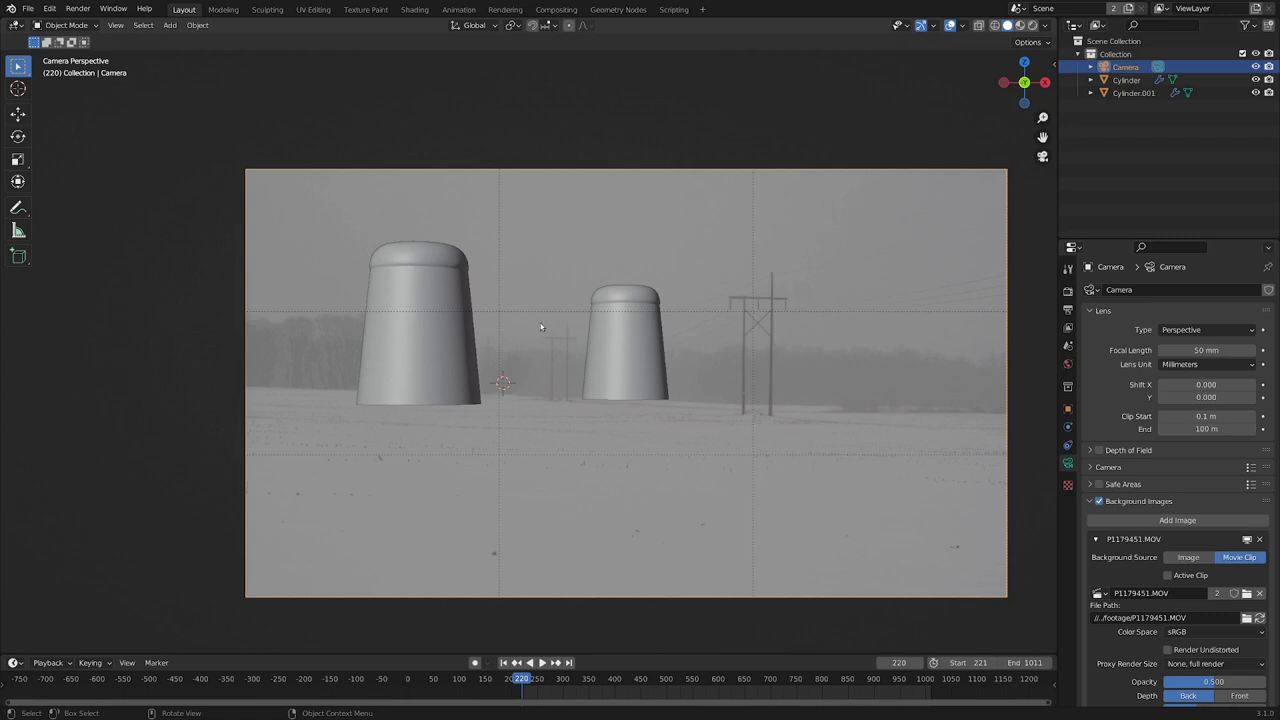
scroll(497, 286, "up", 4)
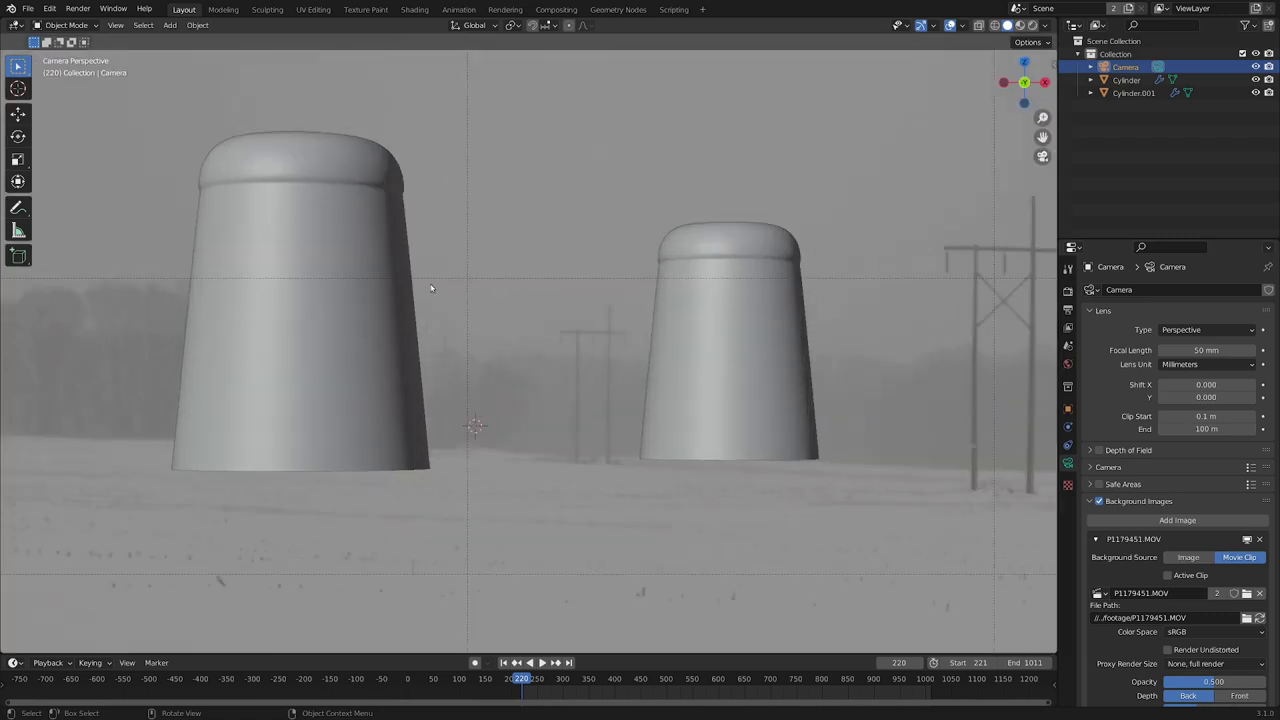
key("KP_0")
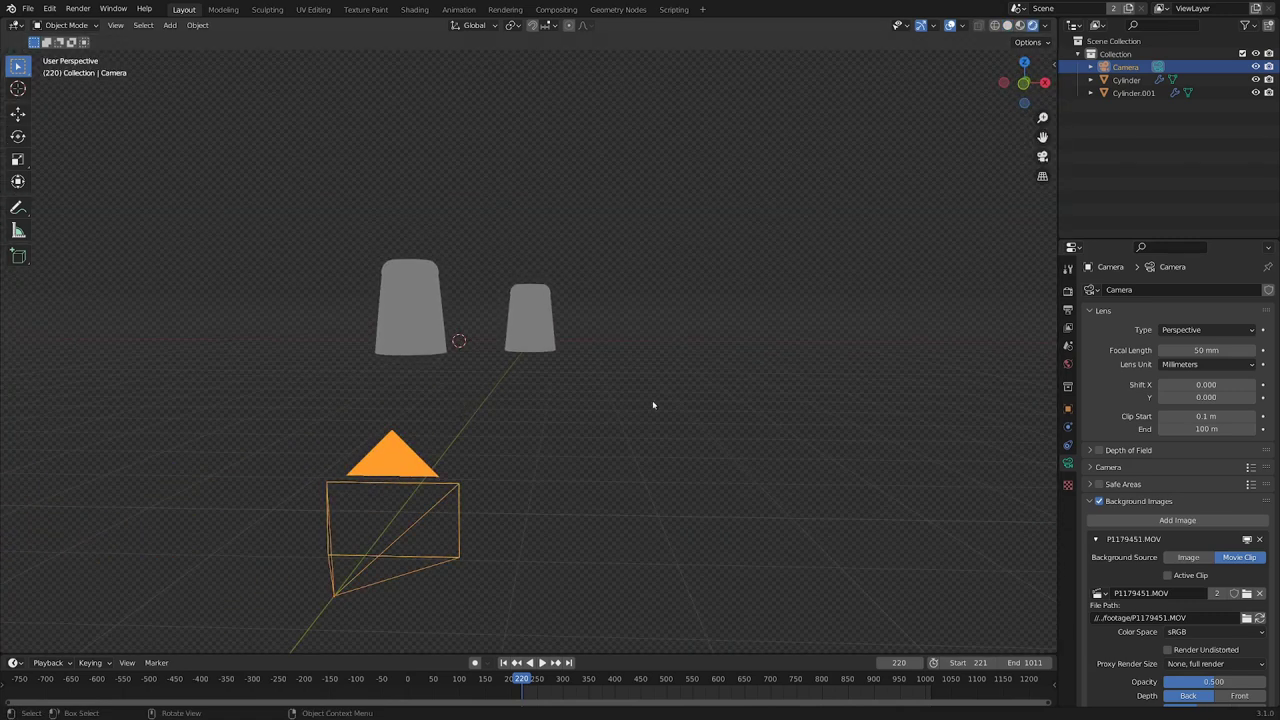
- Inspect the world's background color and select the smaller cylinder
left_click(1067, 364)
left_click(1210, 374)
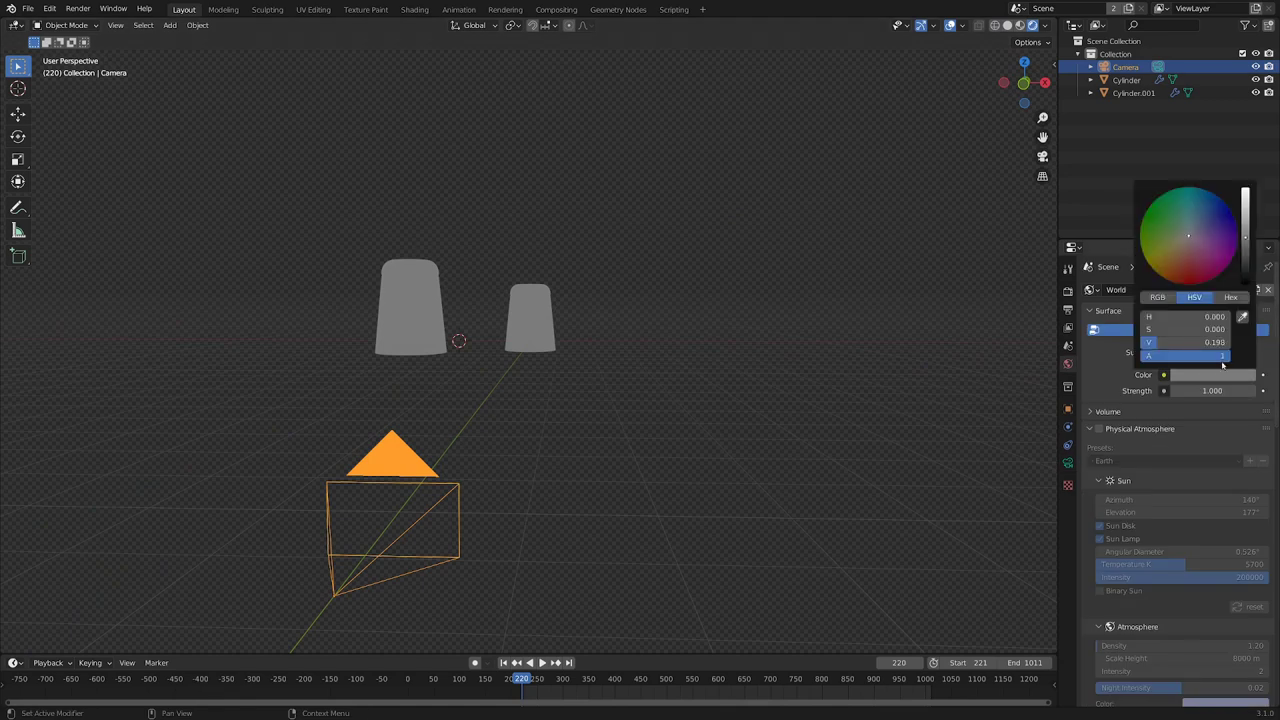
middle_click_drag(460, 400, 567, 296)
left_click(579, 283)
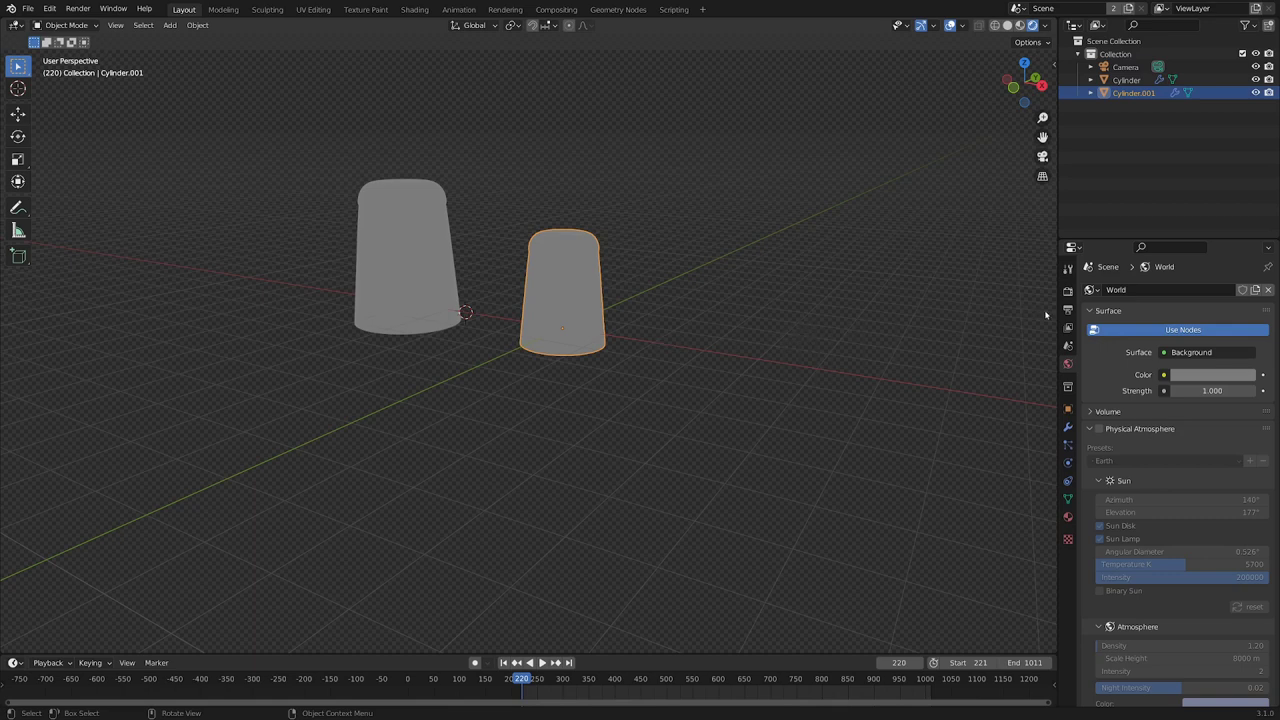
- Review the Film transparency setting for rendering and the Cryptomatte Object pass of the view layer
left_click(1067, 290)
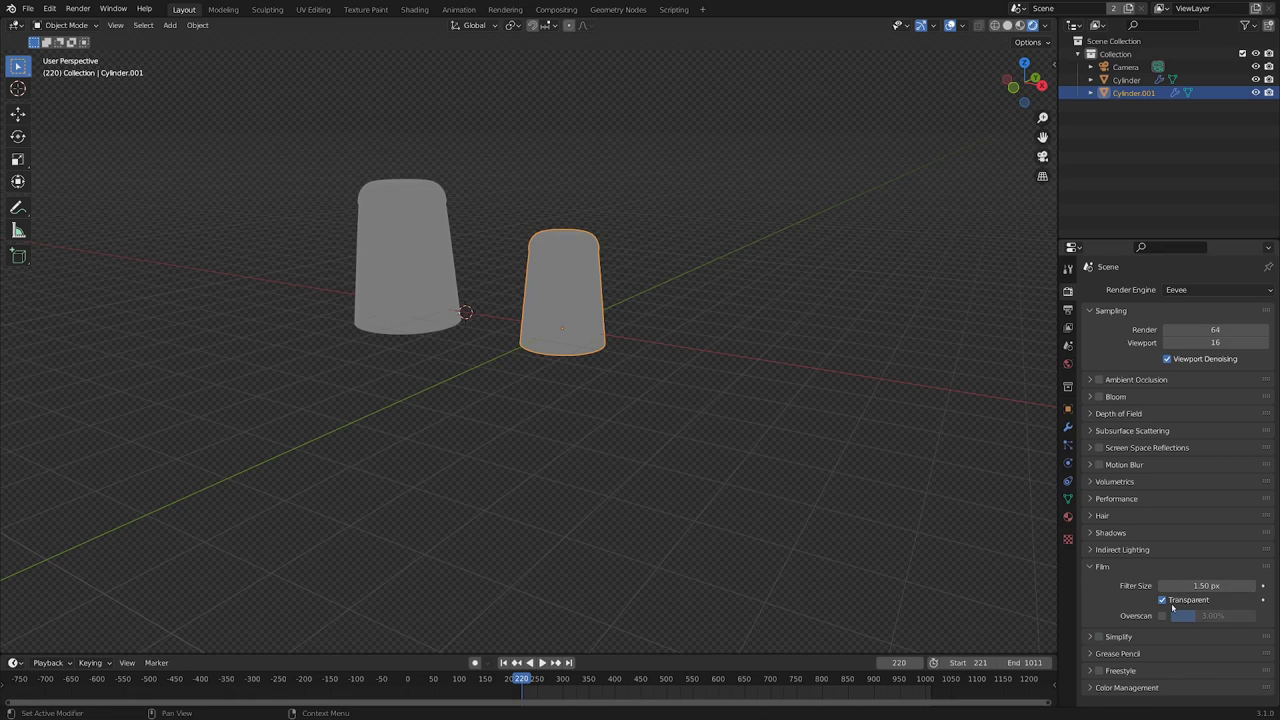
scroll(629, 437, "up", 3)
middle_click_drag(380, 334, 492, 400)
middle_click_drag(561, 377, 718, 307)
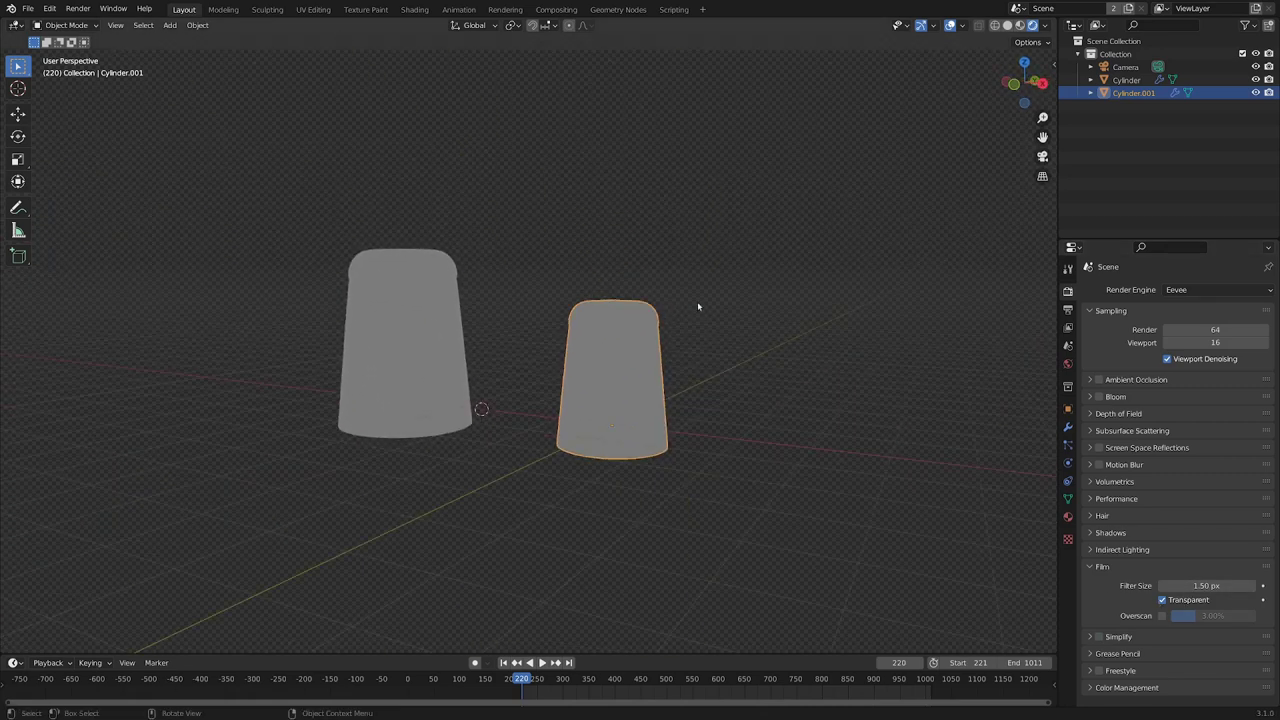
left_click(1068, 328)
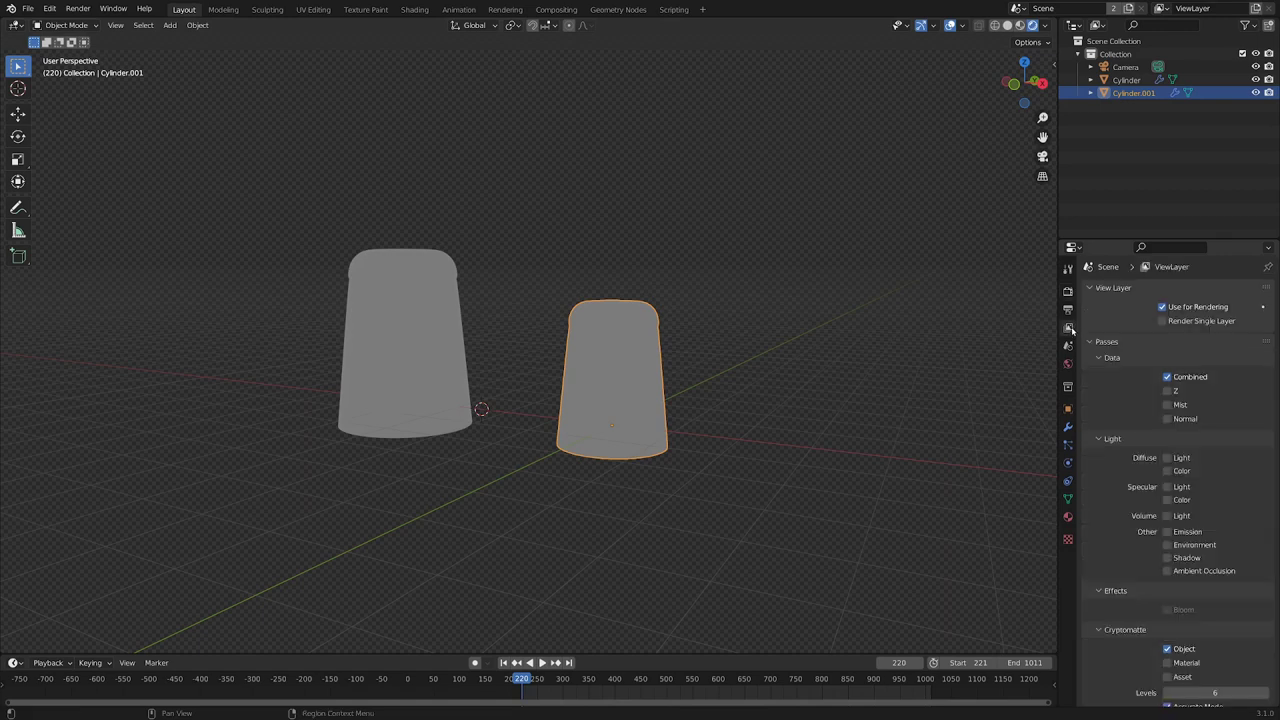
scroll(1081, 602, "down", 3)
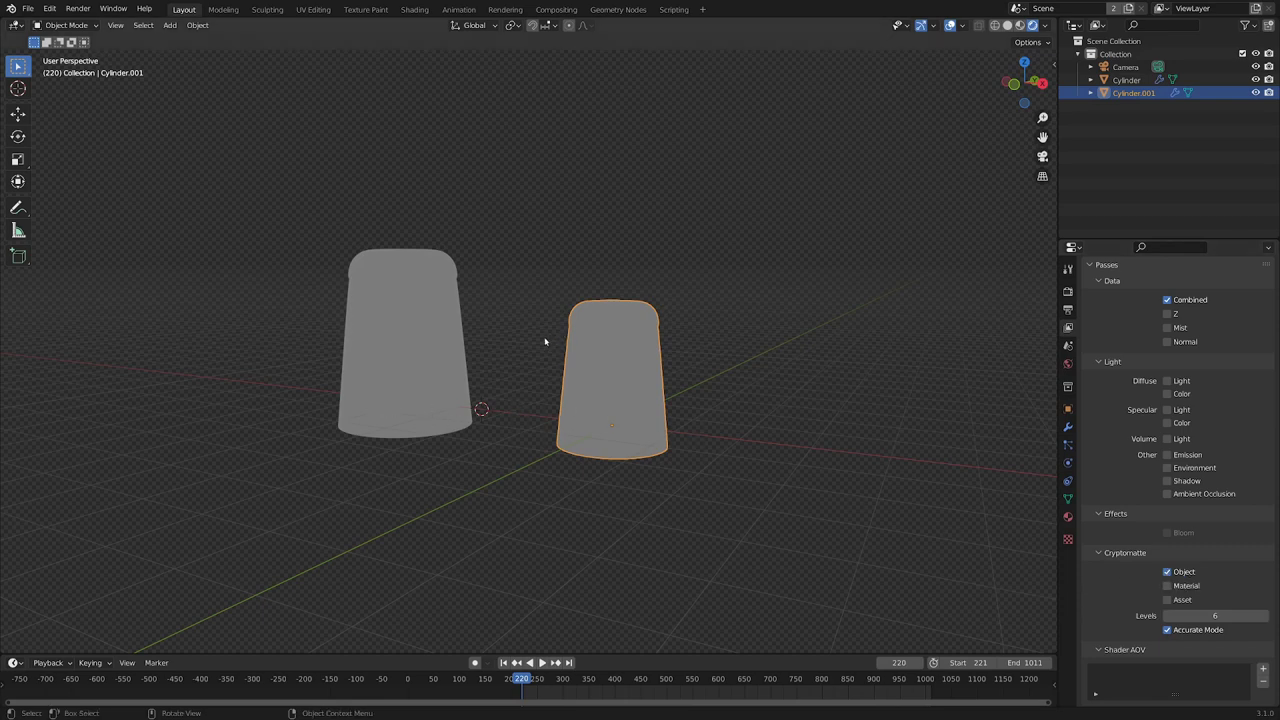
scroll(519, 349, "down", 6)
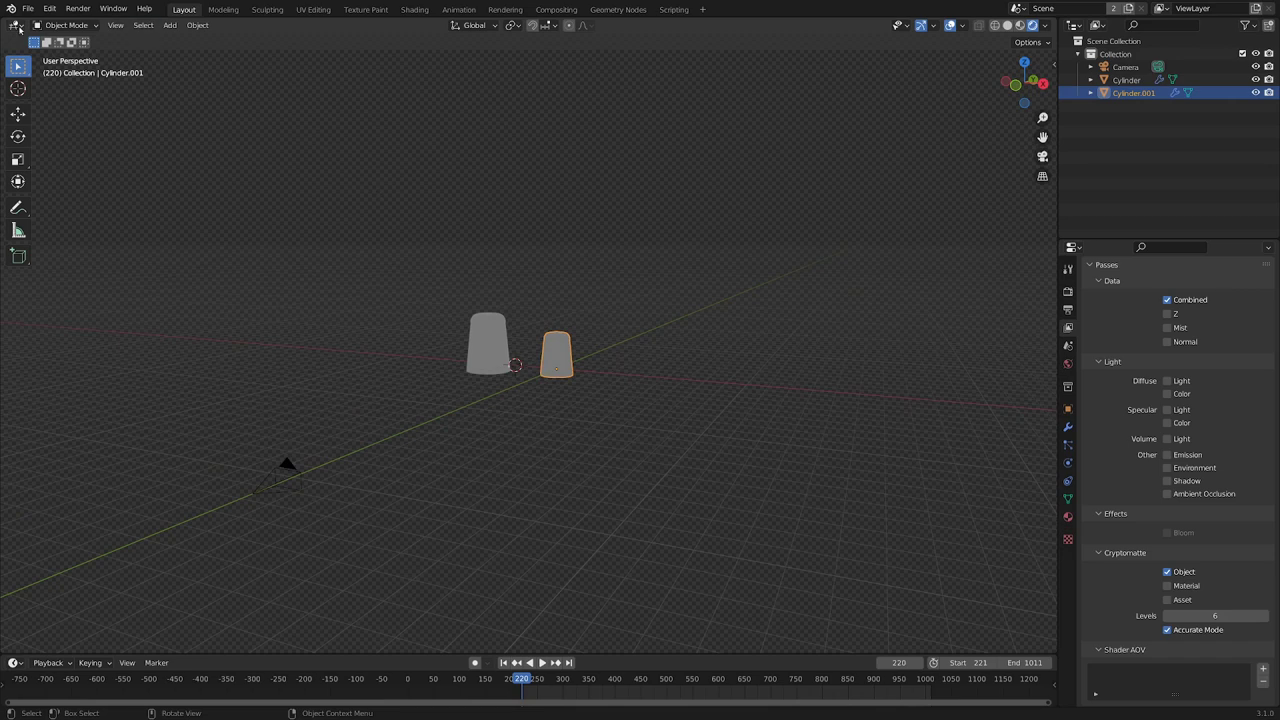
- Switch the 3D viewport area to the Movie Clip Editor and examine the feathered mask along the treeline
left_click(16, 25)
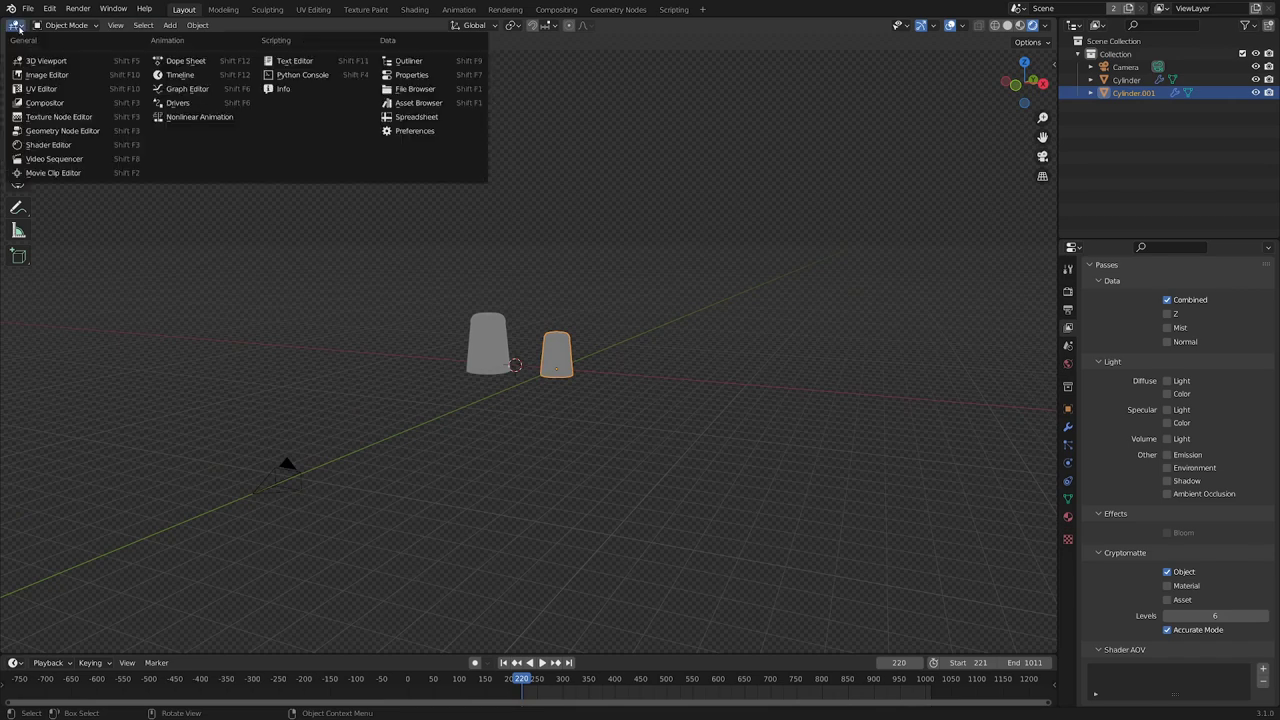
left_click(53, 173)
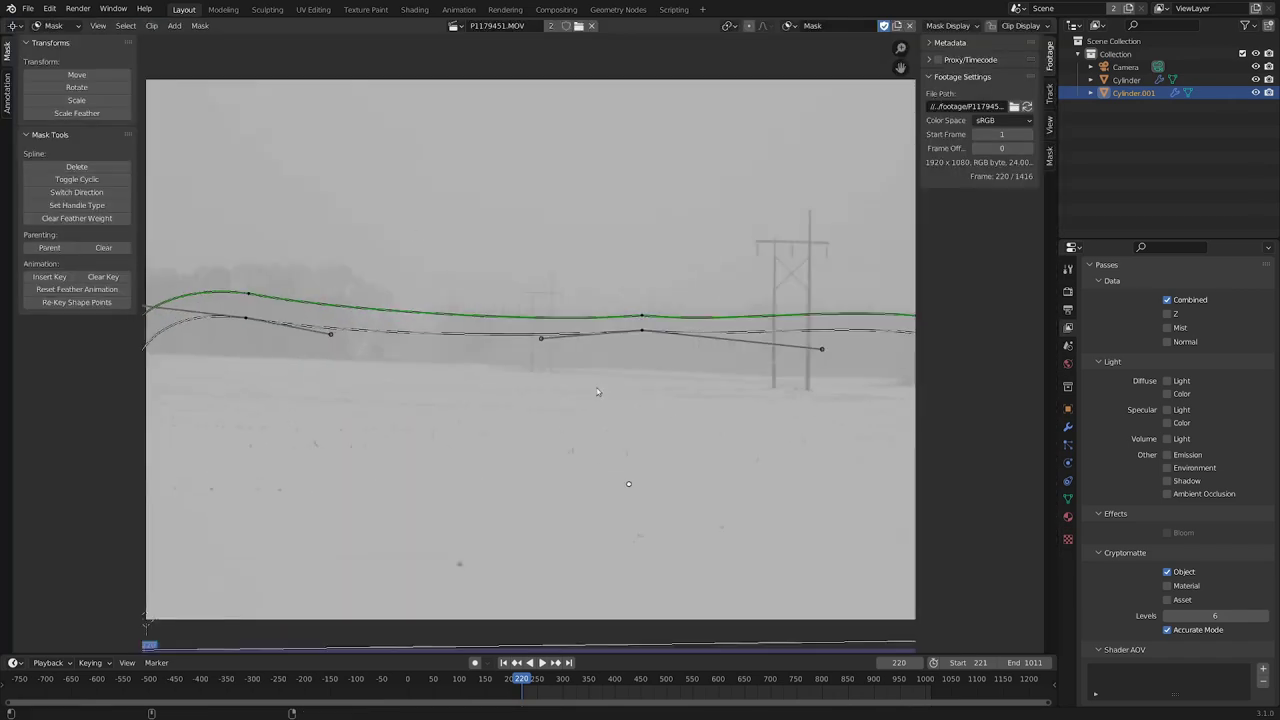
scroll(600, 390, "down", 1)
scroll(512, 377, "up", 5)
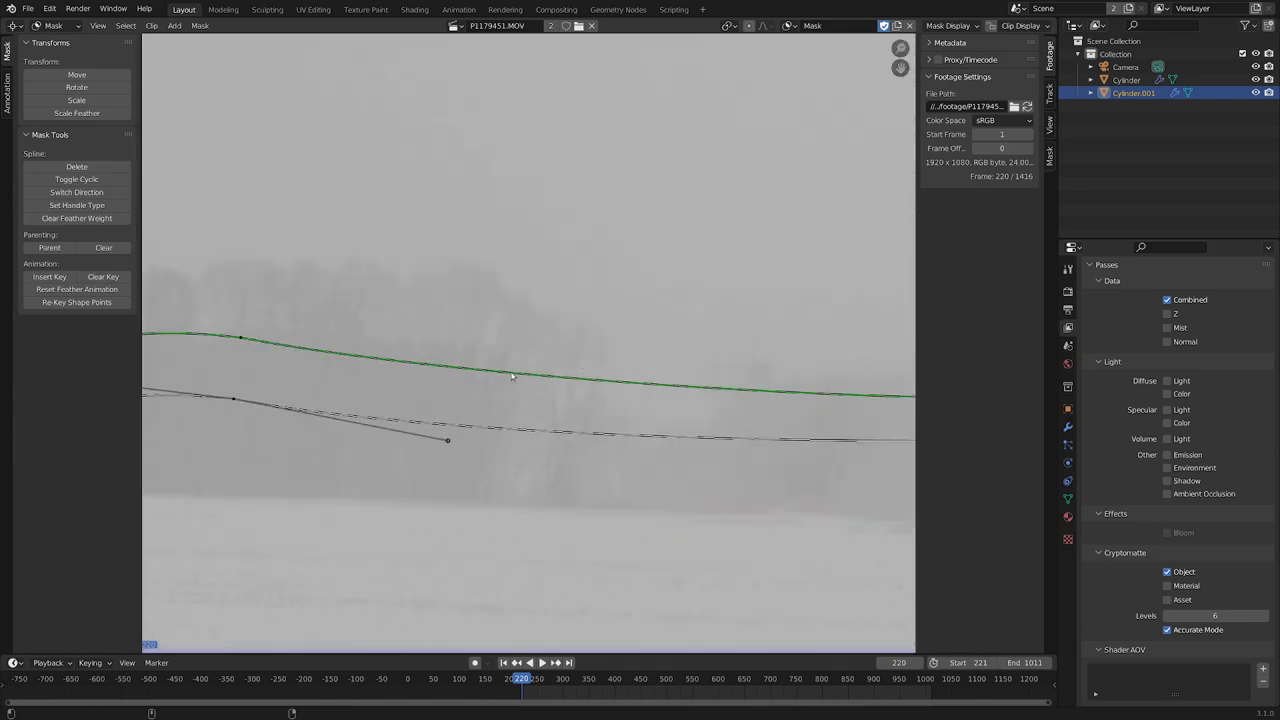
scroll(635, 408, "down", 3)
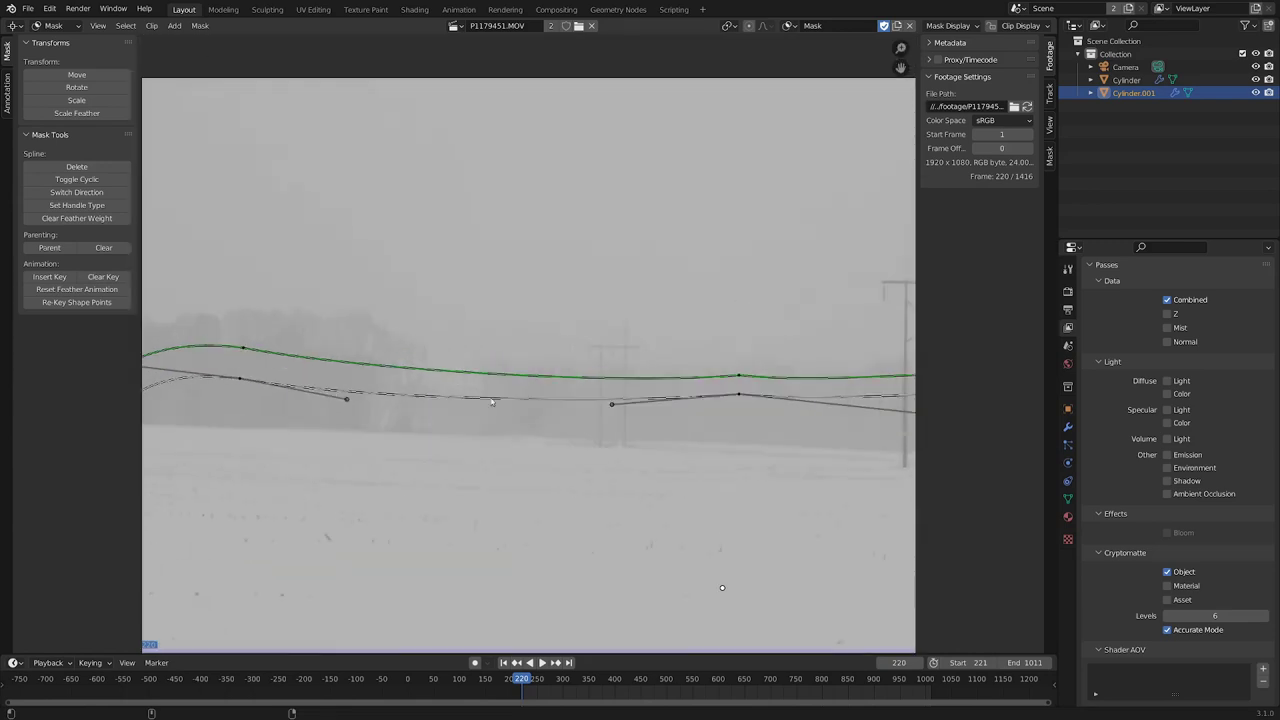
scroll(467, 405, "up", 1)
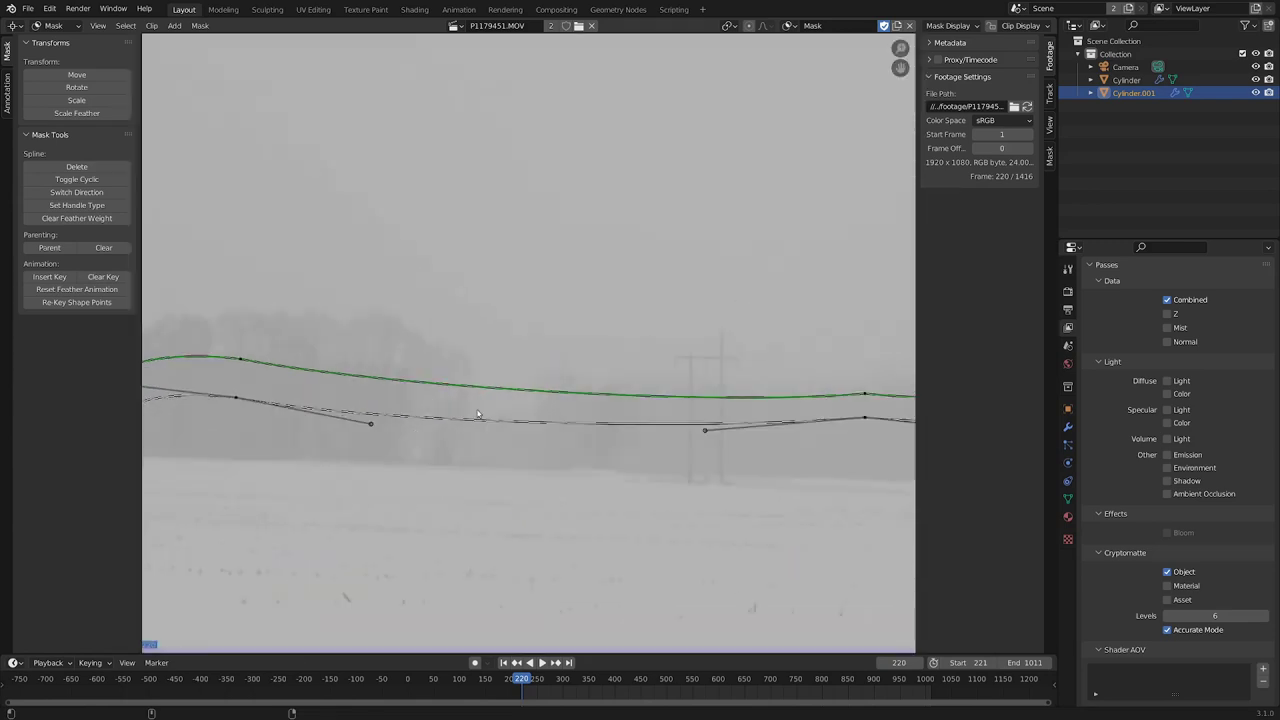
scroll(452, 407, "down", 2)
scroll(449, 367, "up", 3)
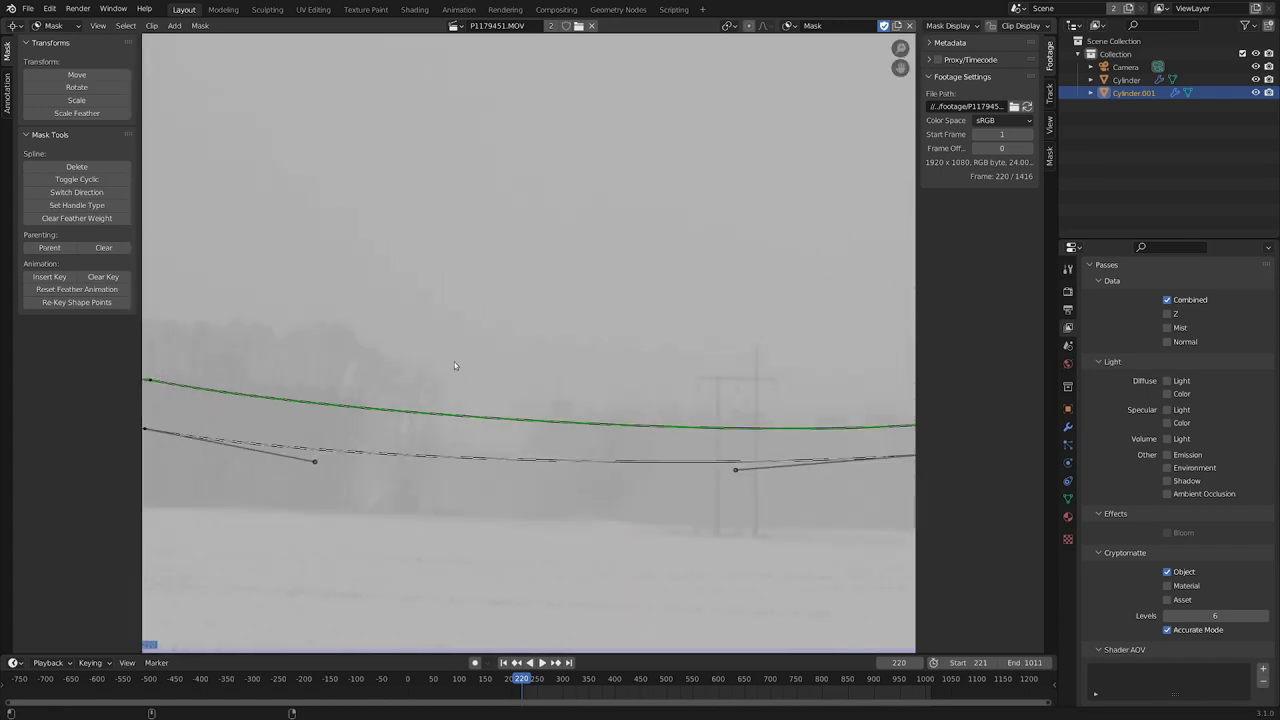
- Try widening the feather of the selected mask points around the snowy field
scroll(425, 462, "down", 4)
scroll(479, 435, "up", 2)
scroll(480, 433, "down", 4)
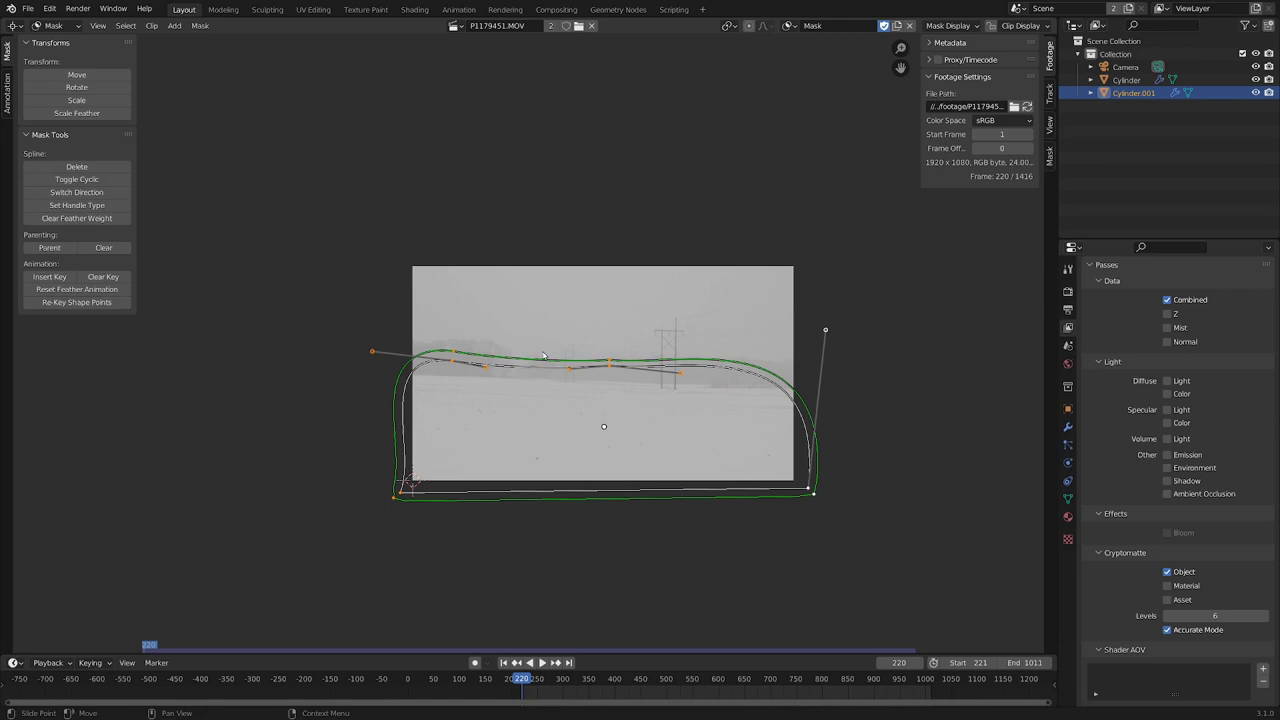
scroll(543, 355, "up", 2)
key("alt+s")
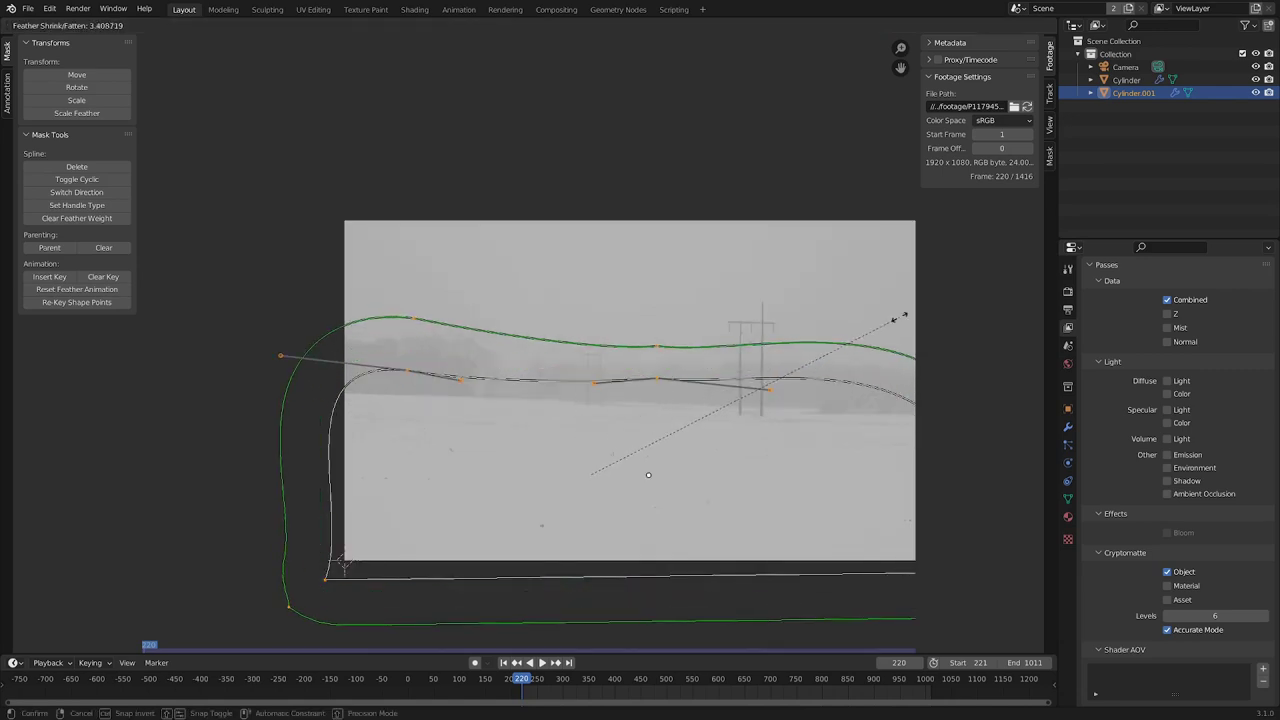
right_click(661, 387)
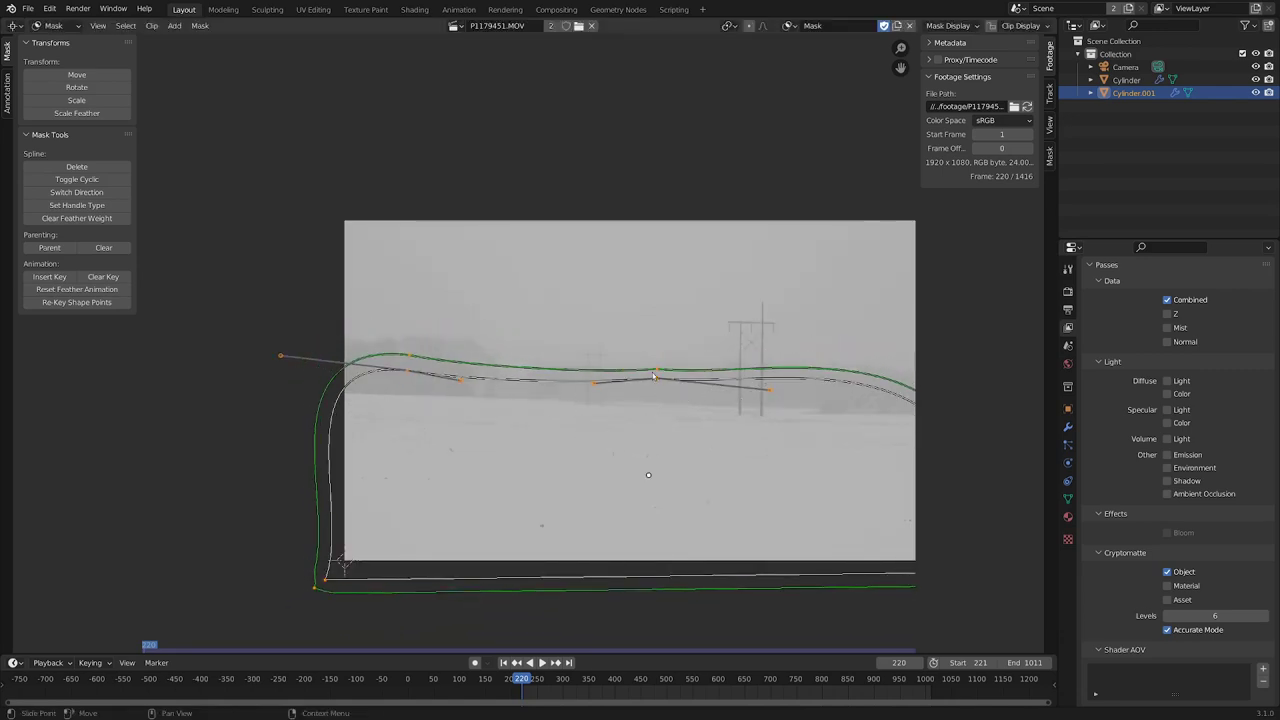
- Switch to the Compositing workspace and look over the complete compositing node tree
left_click(556, 9)
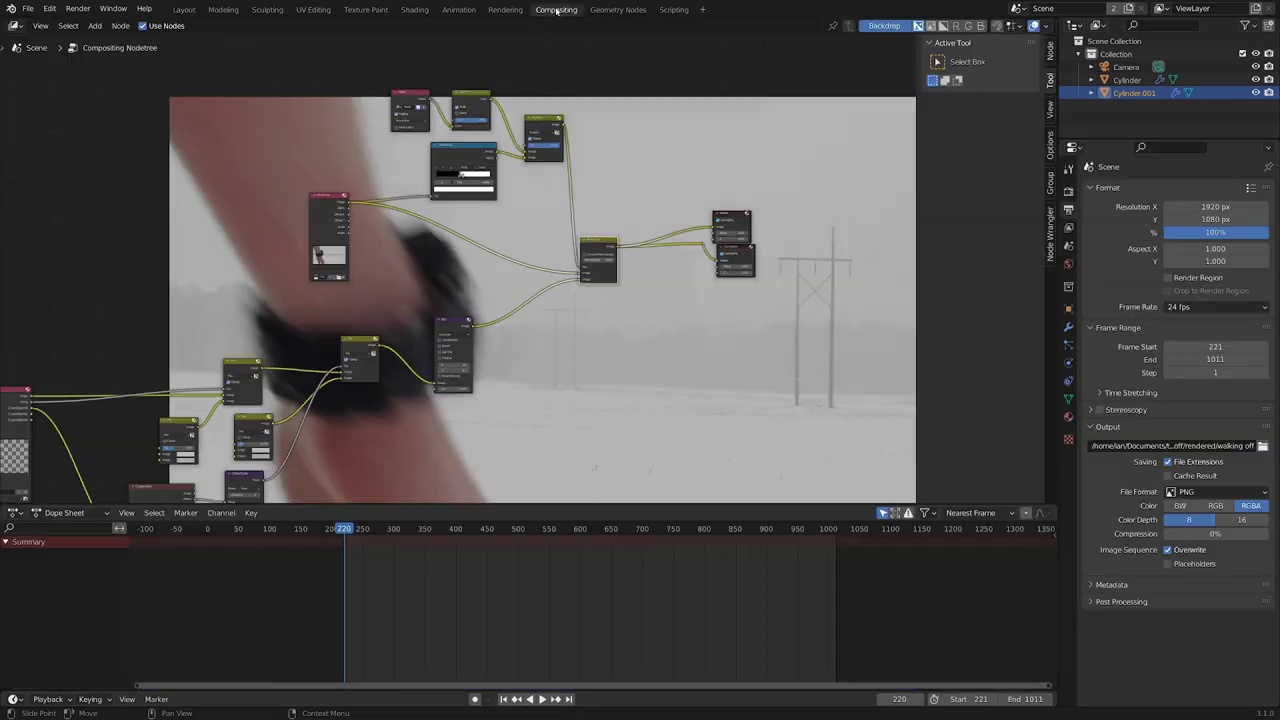
scroll(317, 300, "down", 3)
scroll(437, 277, "up", 4)
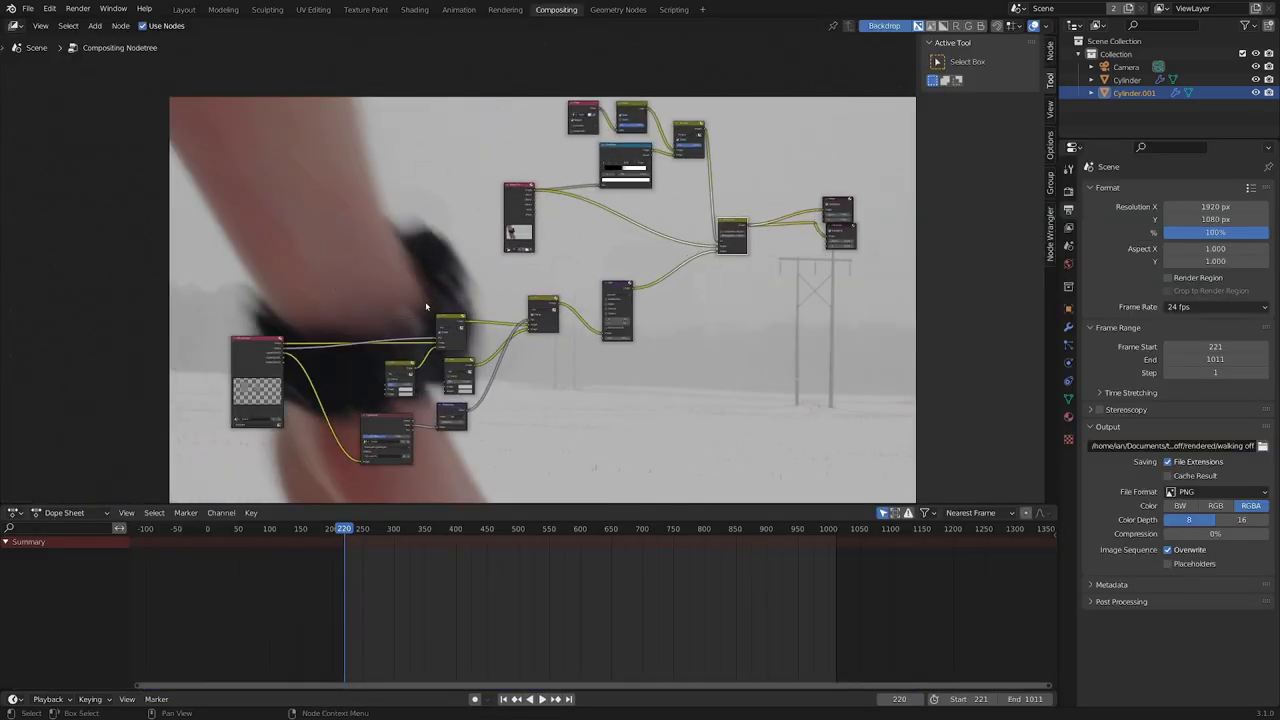
scroll(391, 316, "down", 1)
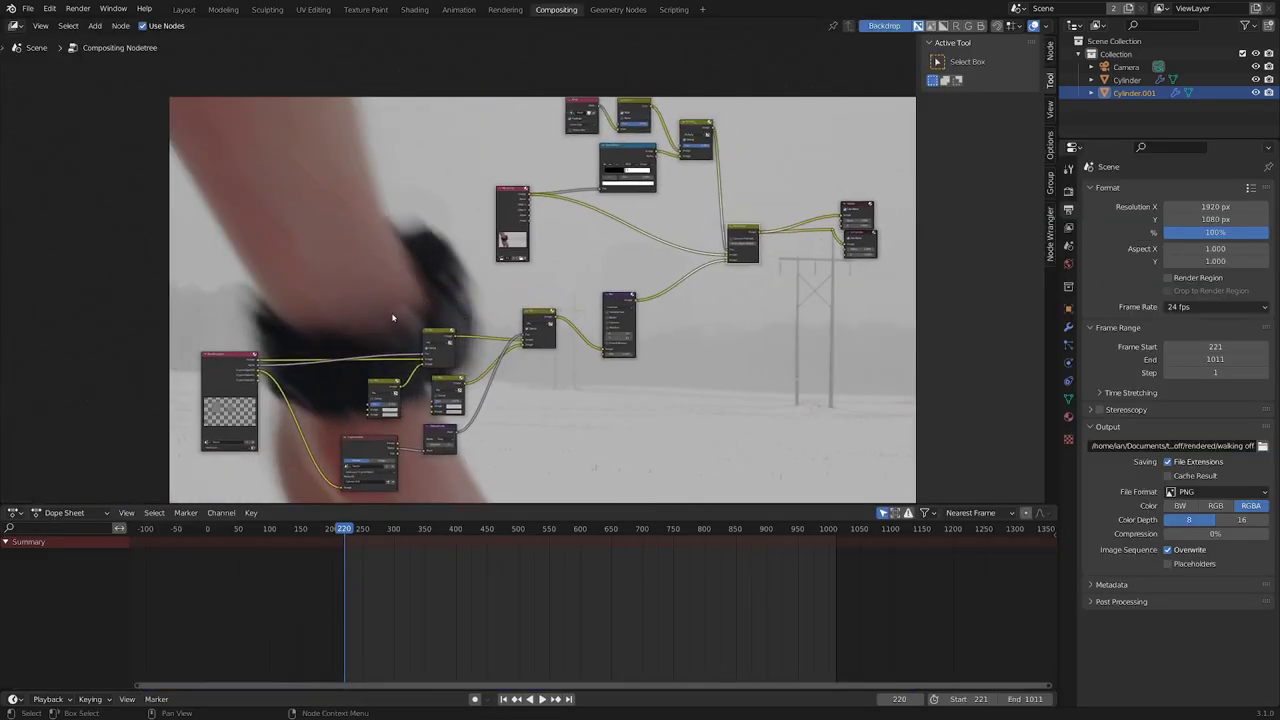
scroll(397, 318, "down", 2)
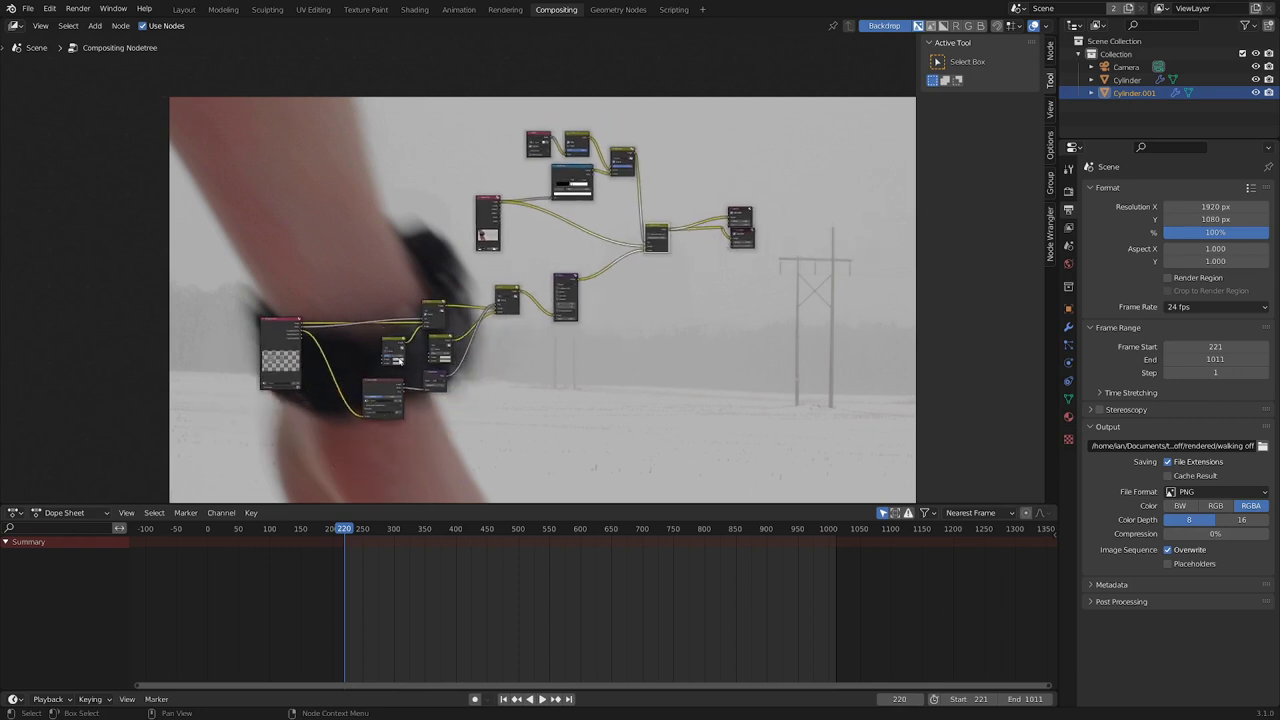
- Render frame 220, inspect the composited towers in the render result, and return to the node tree
key("ctrl+F12")
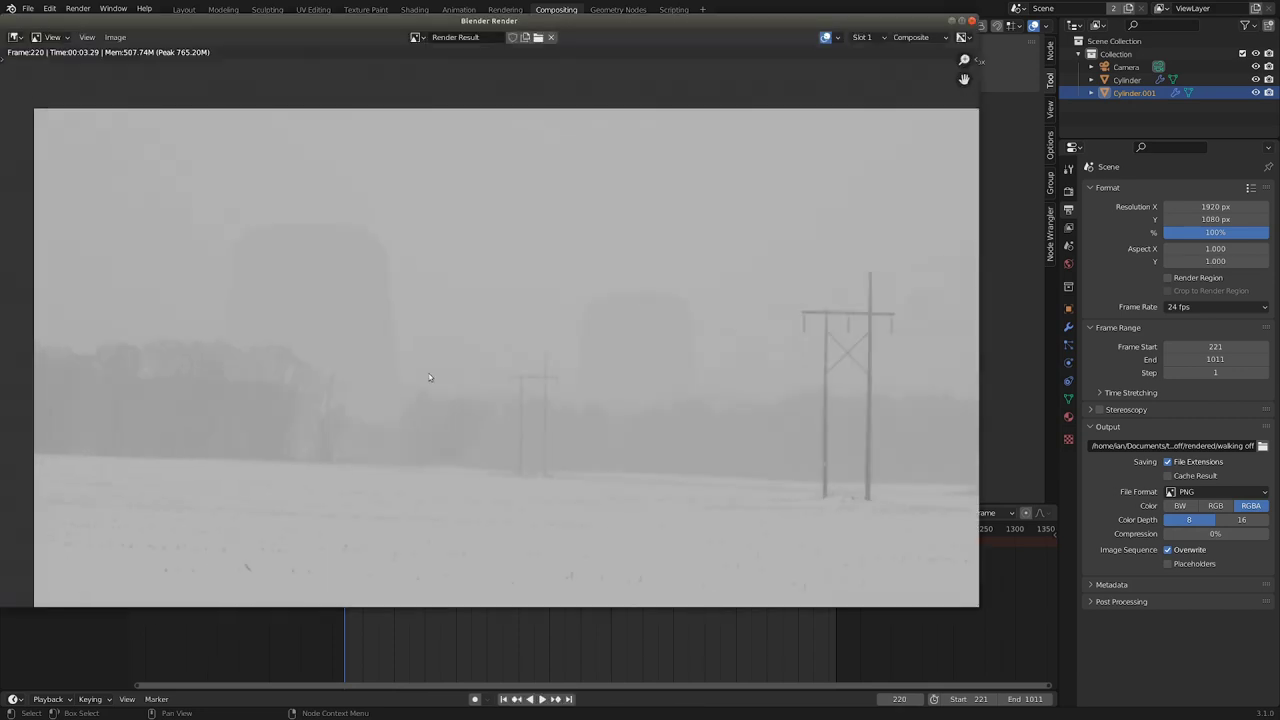
scroll(325, 356, "down", 2)
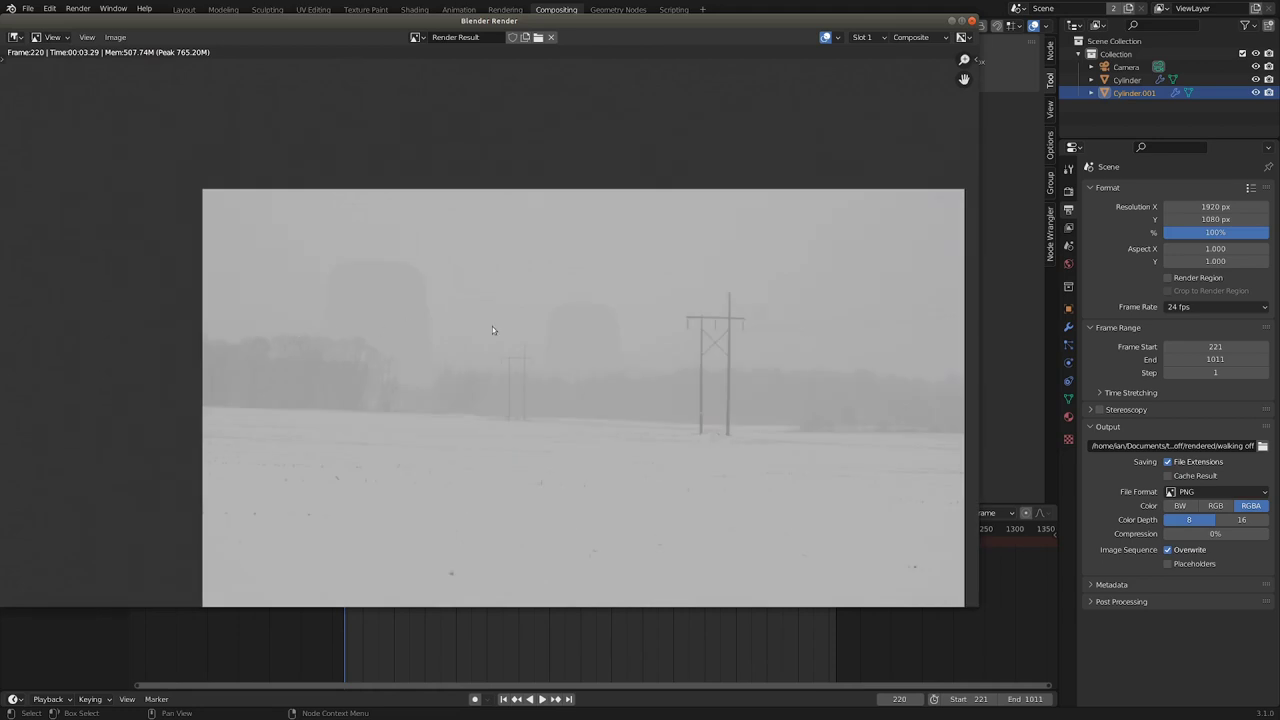
middle_click_drag(636, 335, 492, 283)
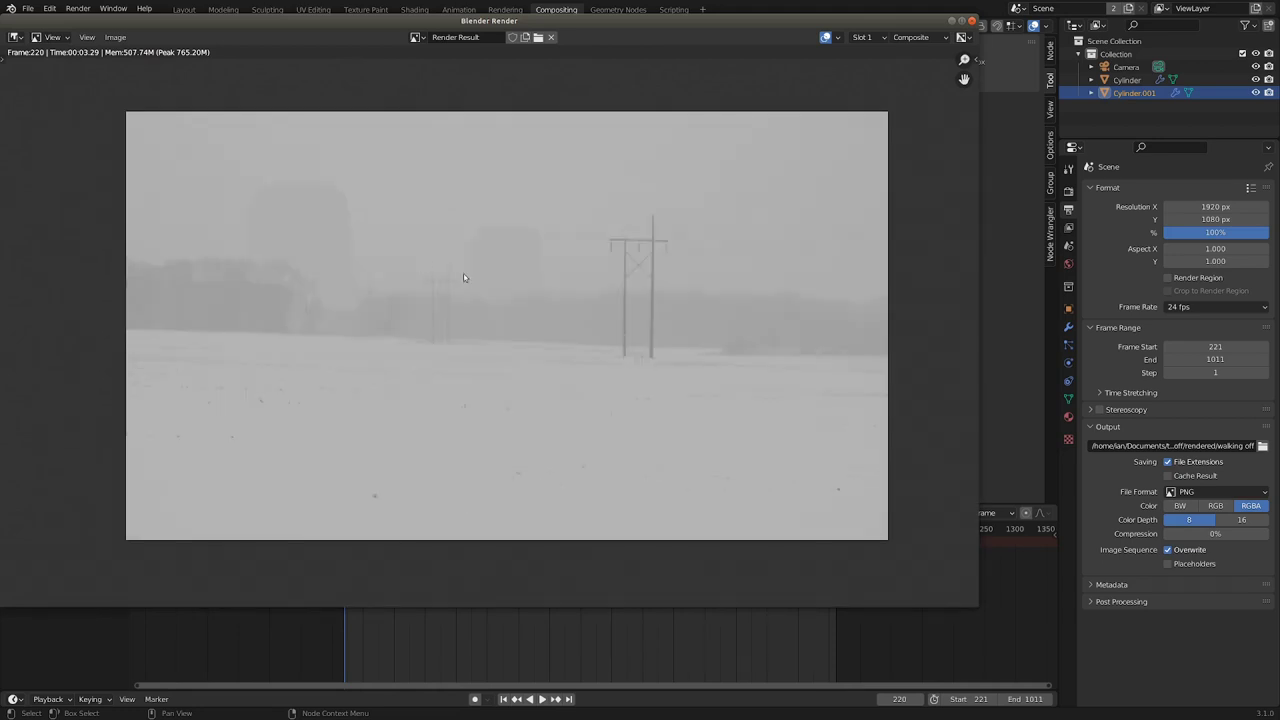
left_click(1000, 279)
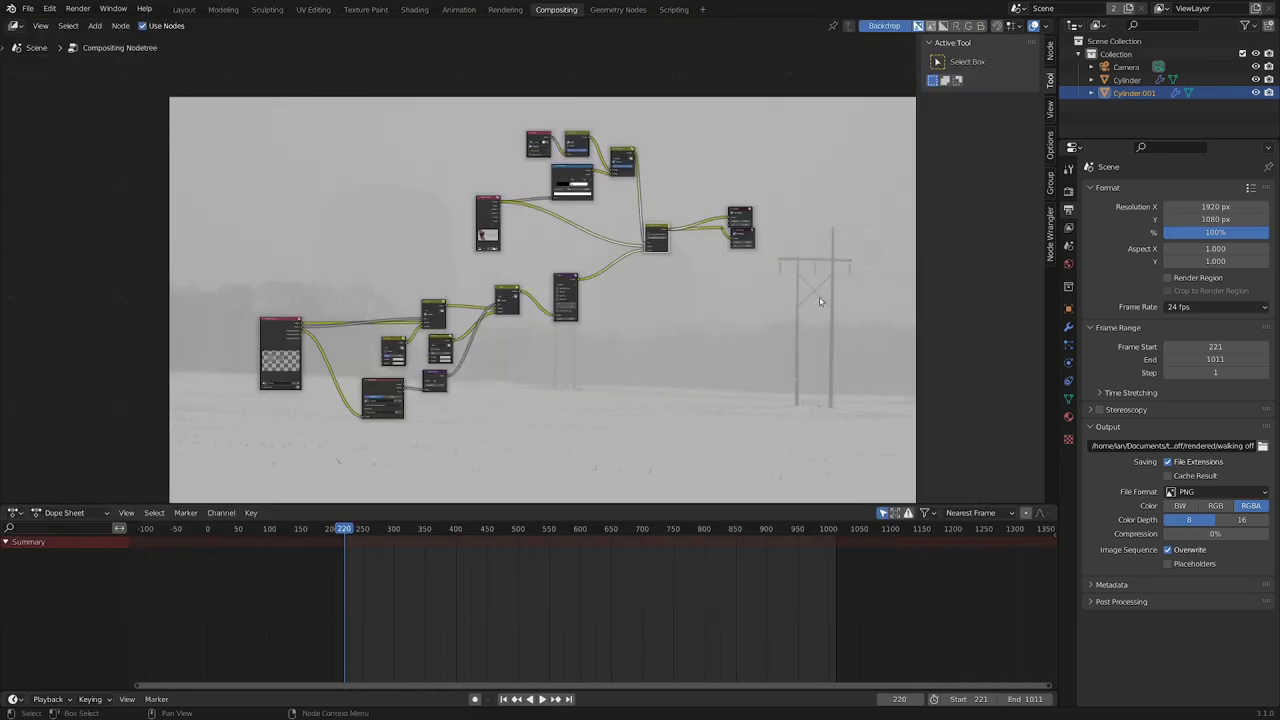
- Maximize the compositor's node editor and move the Render Layers node farther away from the Mix nodes
key("ctrl+space")
scroll(560, 390, "up", 3)
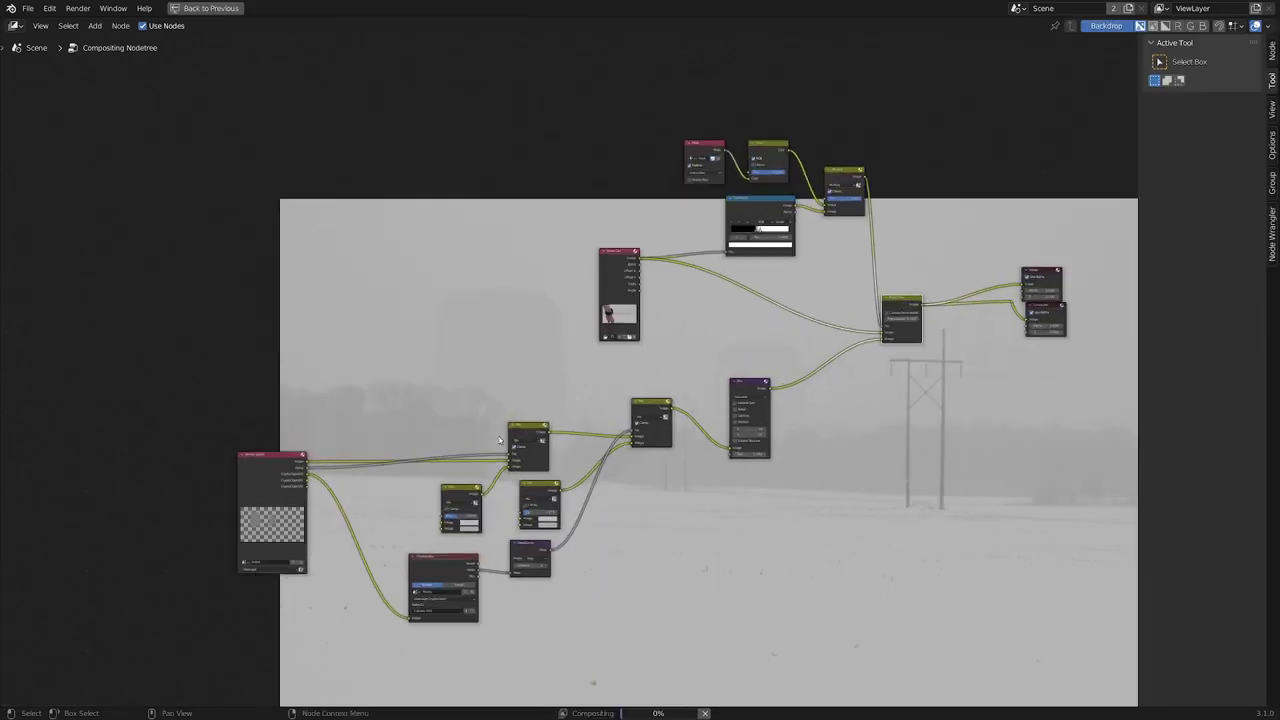
middle_click_drag(450, 442, 728, 303)
scroll(555, 354, "up", 5)
left_click_drag(541, 319, 404, 281)
- Preview the Render Layers node's image output in the backdrop
left_click(405, 300, "ctrl+shift")
scroll(407, 333, "up", 2)
middle_click_drag(500, 292, 508, 406)
scroll(518, 378, "up", 2)
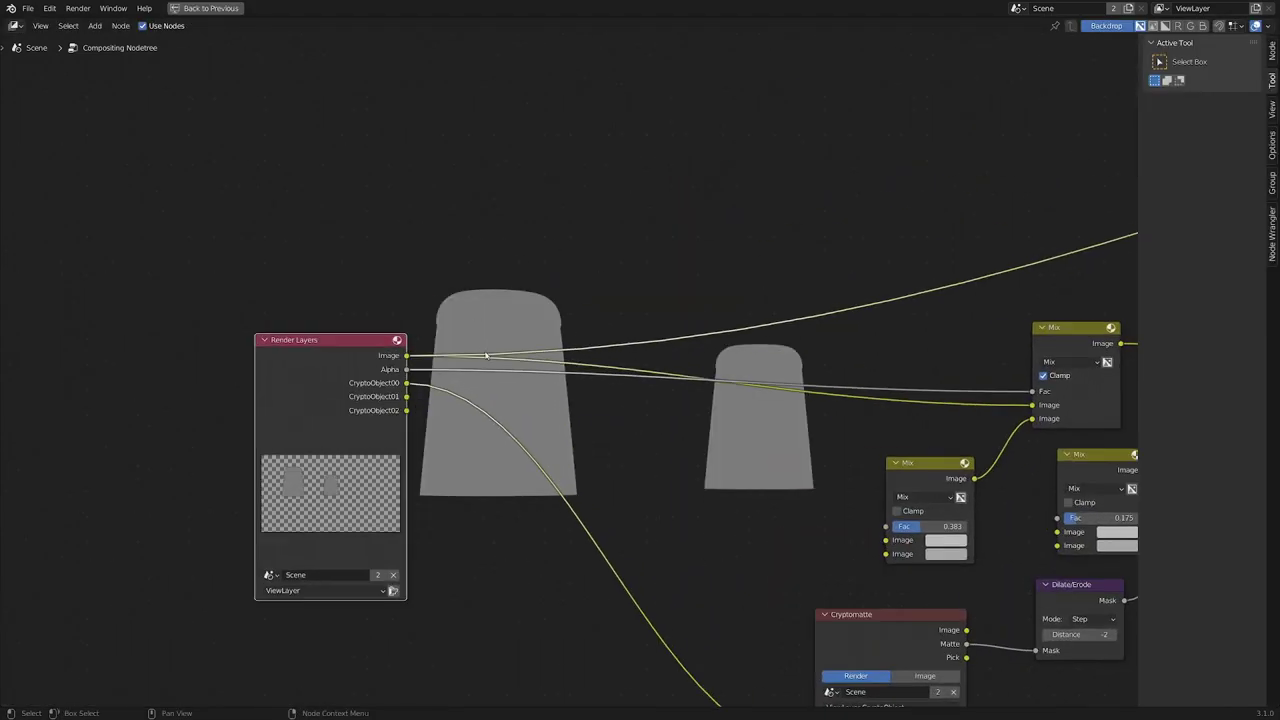
middle_click_drag(513, 241, 529, 350)
middle_click_drag(642, 418, 598, 411)
- Set the Movie Clip node apart from the rest of the tree and preview its footage in the backdrop
scroll(565, 411, "up", 1)
scroll(555, 366, "down", 5)
middle_click_drag(555, 366, 498, 368)
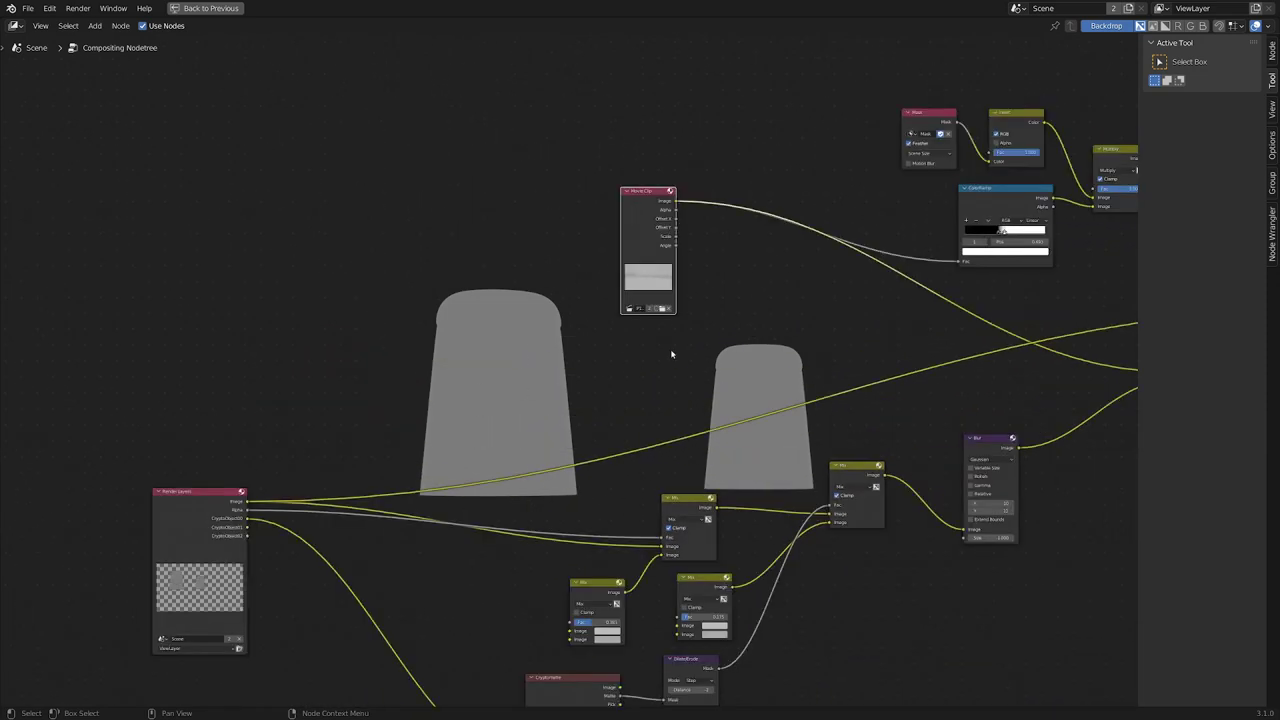
middle_click_drag(614, 369, 589, 345)
scroll(589, 345, "up", 1)
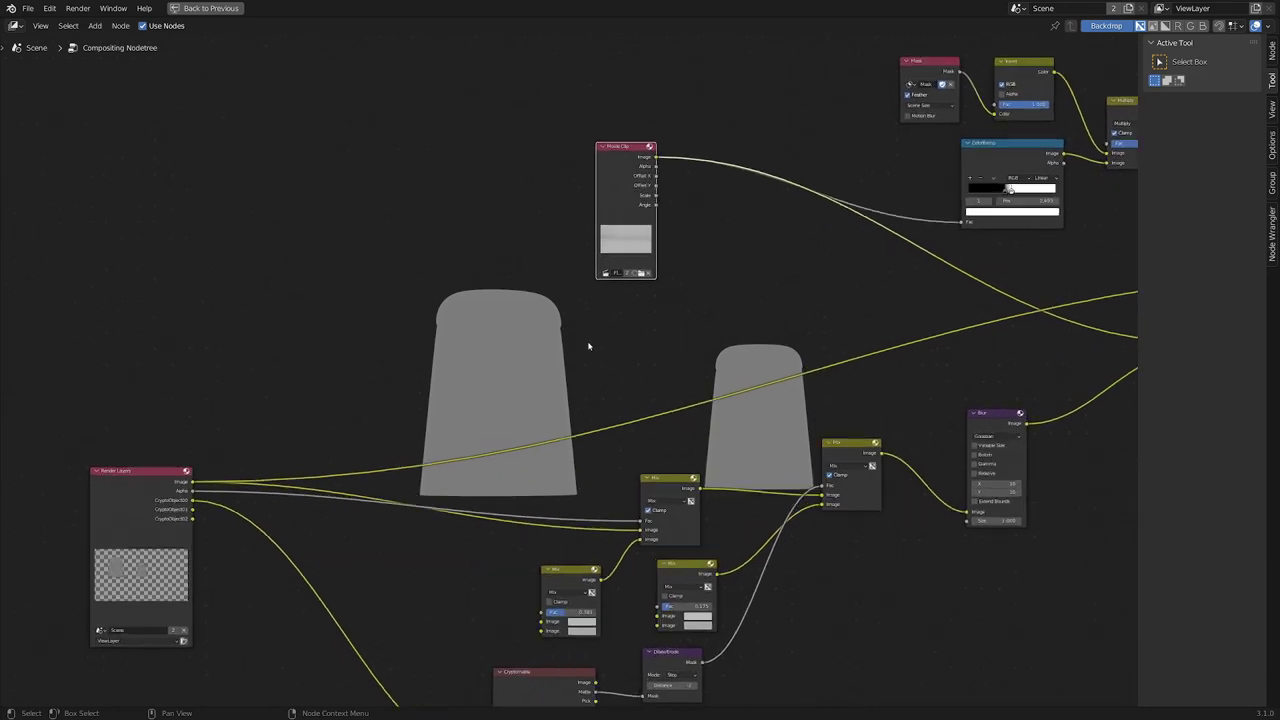
left_click(611, 157, "ctrl+shift")
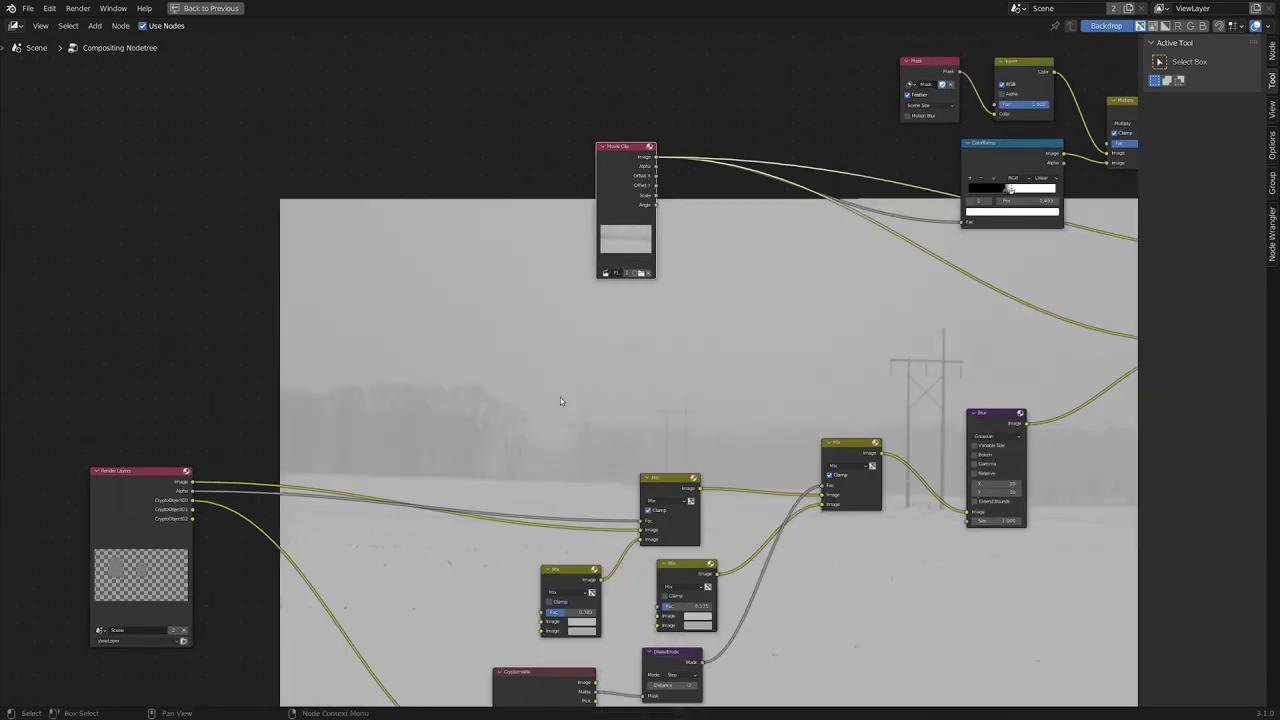
- Add a Mix color node below the Movie Clip node
scroll(570, 416, "up", 1)
middle_click_drag(590, 440, 480, 546)
scroll(480, 546, "up", 3)
key("shift+a")
mouse_move(550, 542)
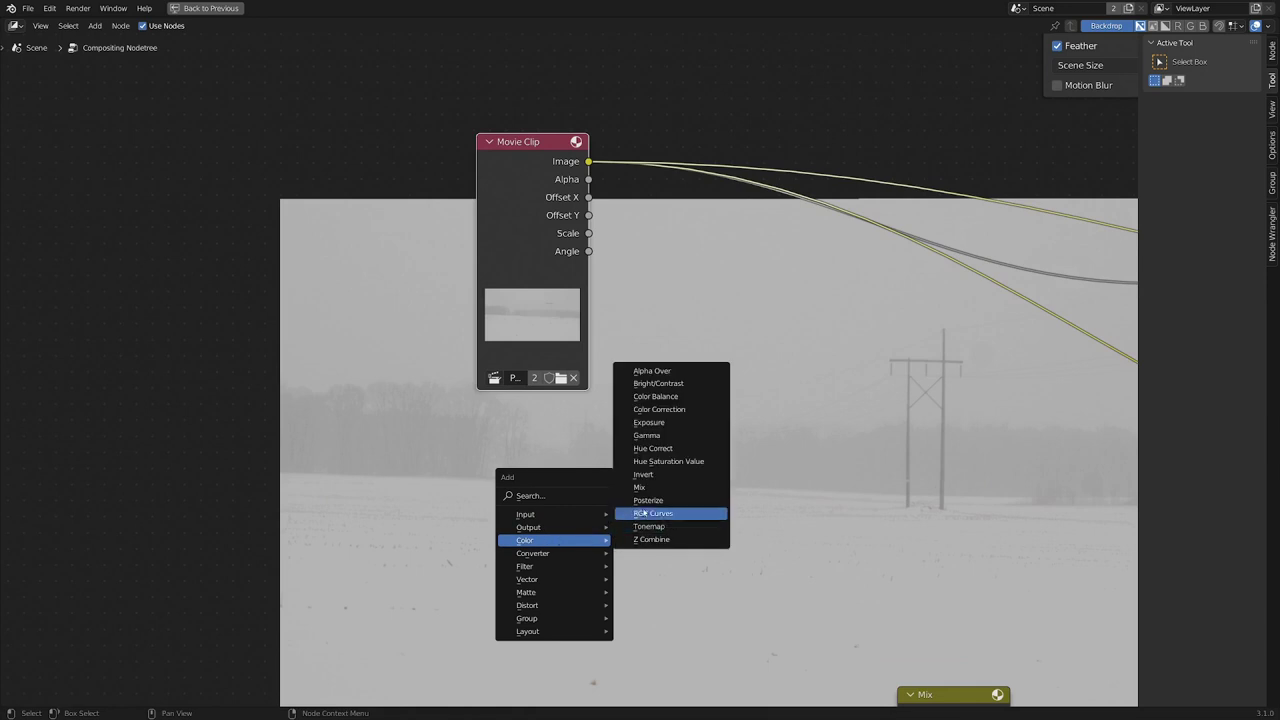
left_click(640, 487)
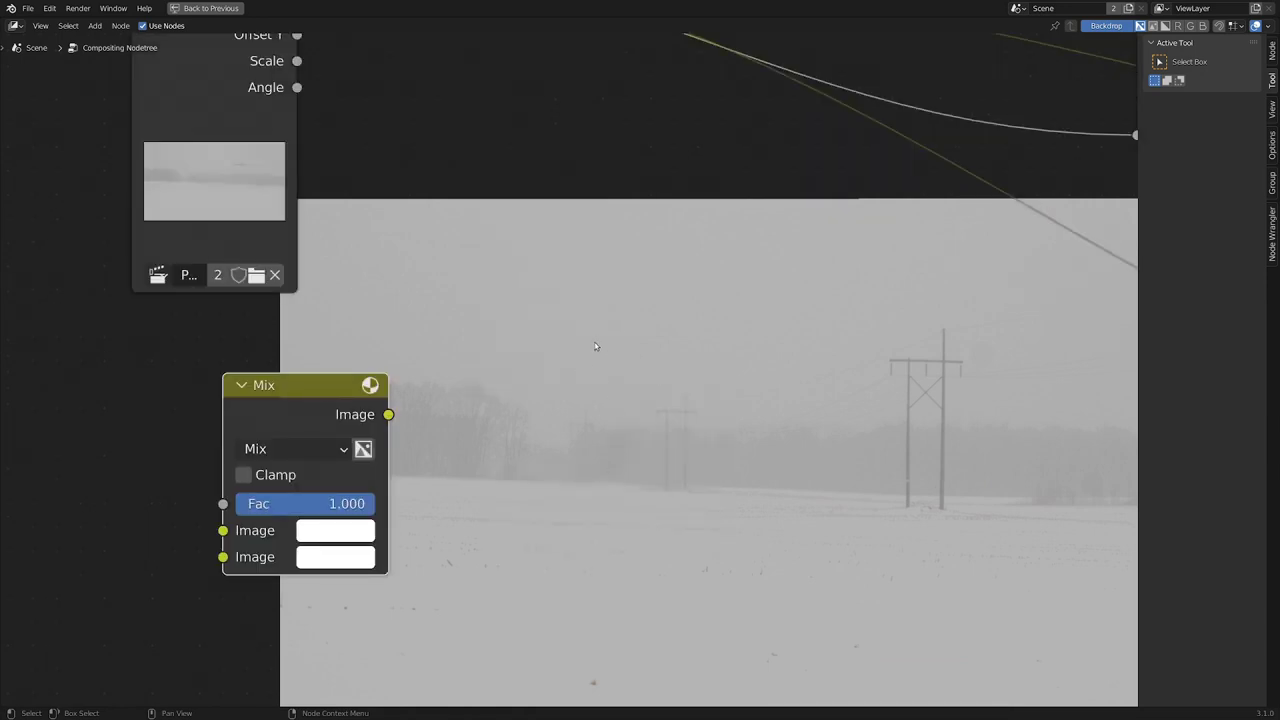
- Sample the Mix node's first image color from the foggy sky and its second from the tree line in the footage
left_click(314, 538)
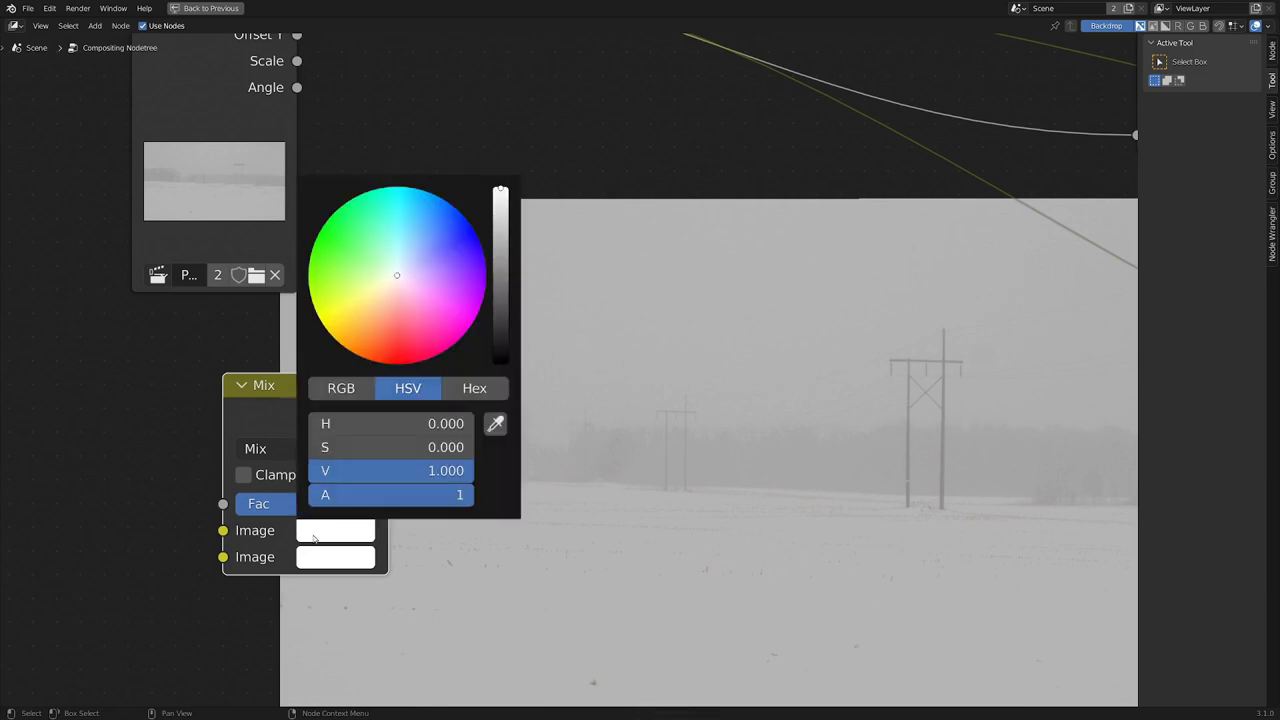
left_click(495, 424)
left_click(574, 334)
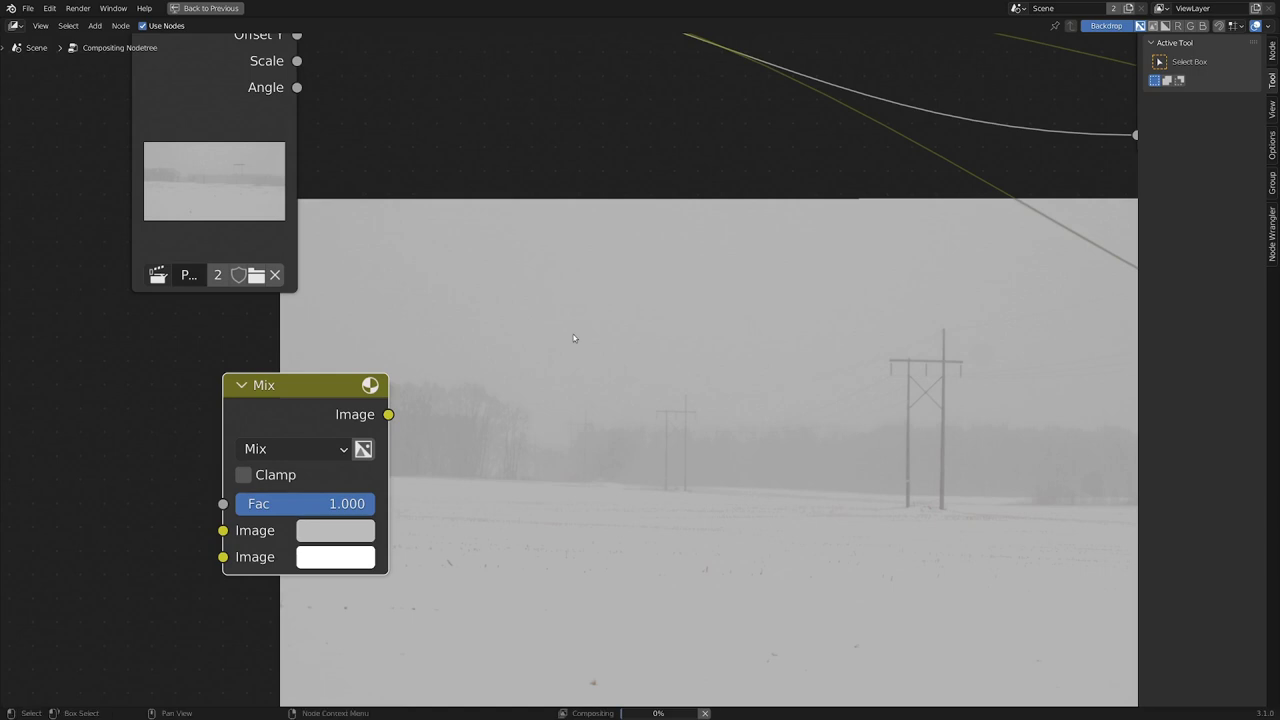
left_click(312, 561)
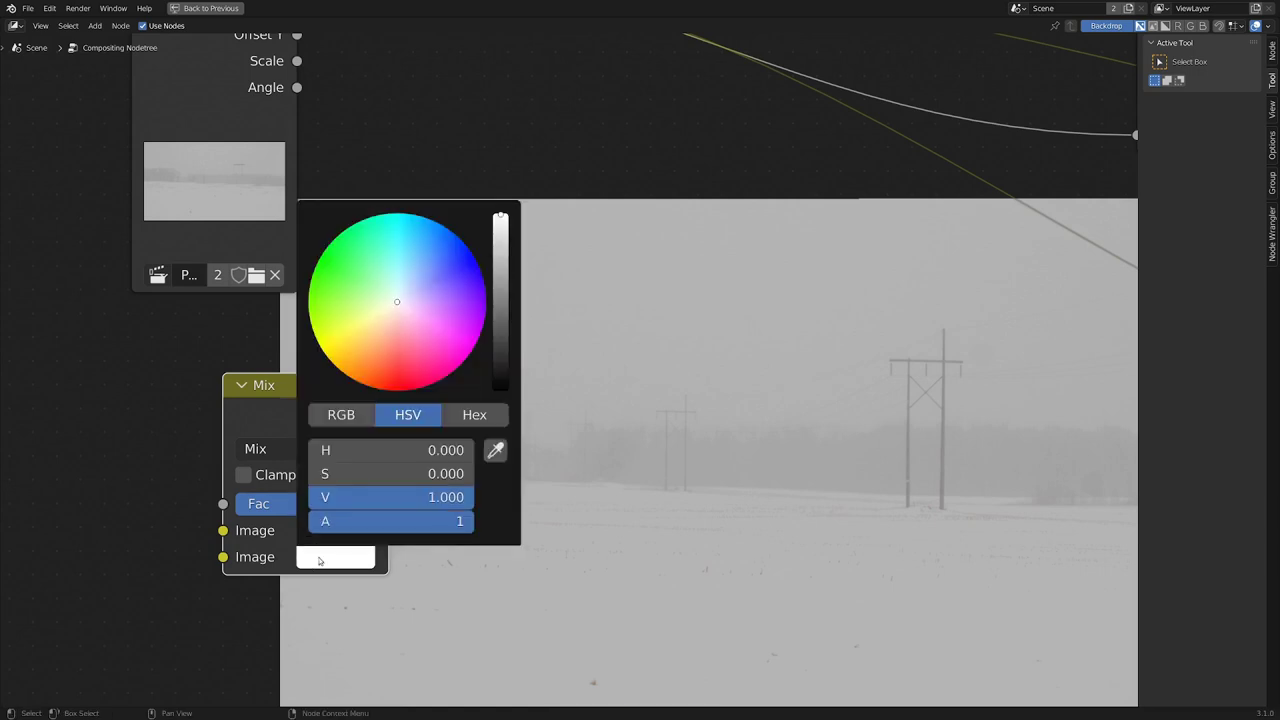
left_click(492, 452)
left_click(610, 453)
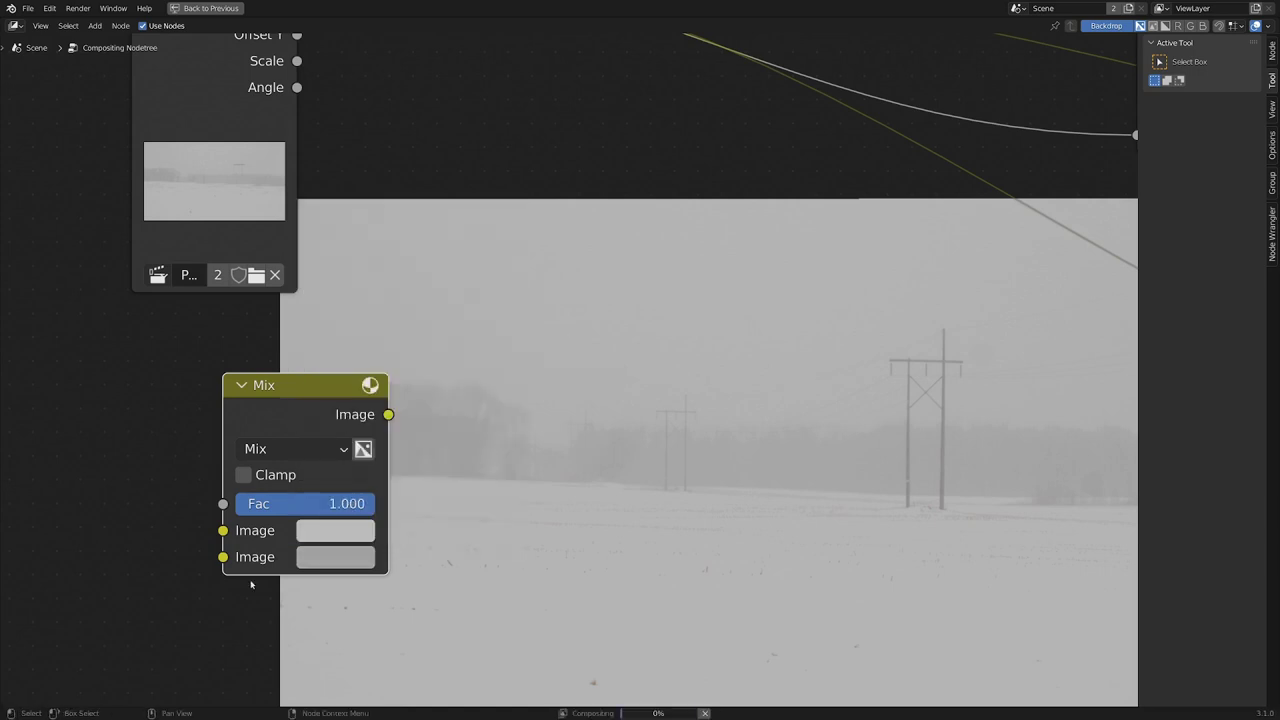
- Preview the new Mix node in the backdrop and try its Fac value between 0 and 1
left_click_drag(291, 401, 370, 380)
left_click(370, 380, "ctrl+shift")
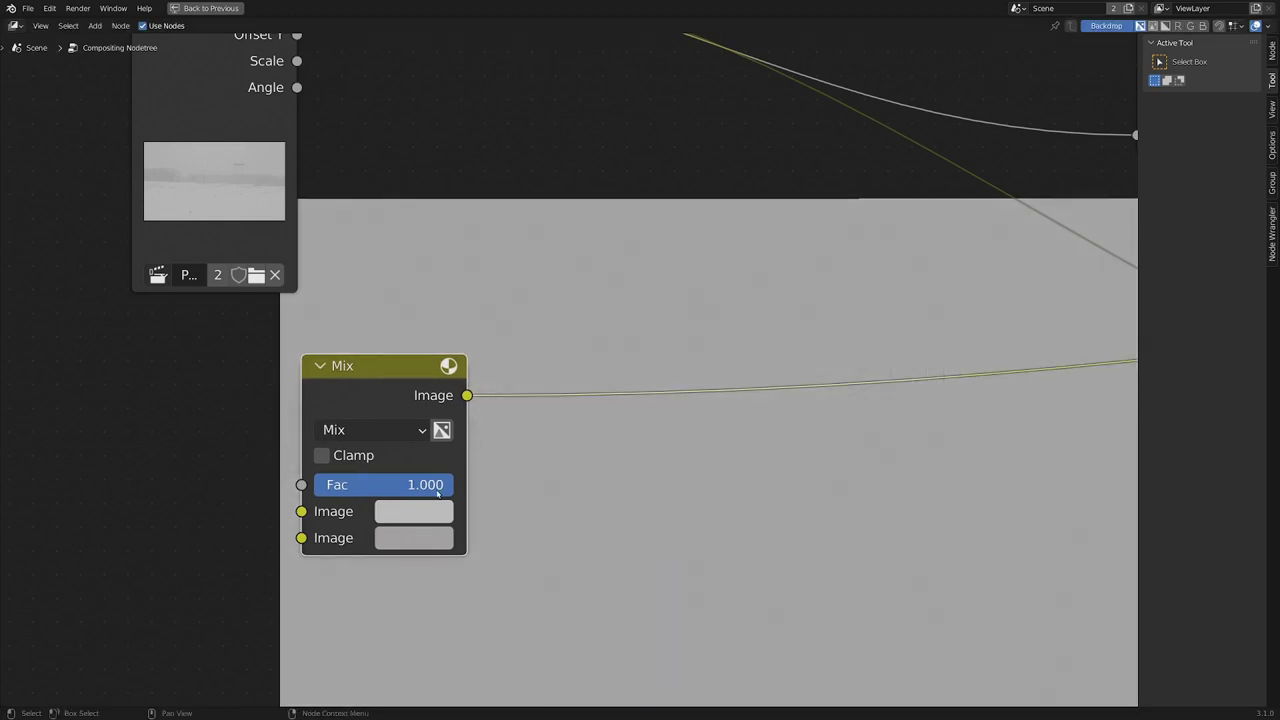
left_click_drag(441, 485, 328, 497)
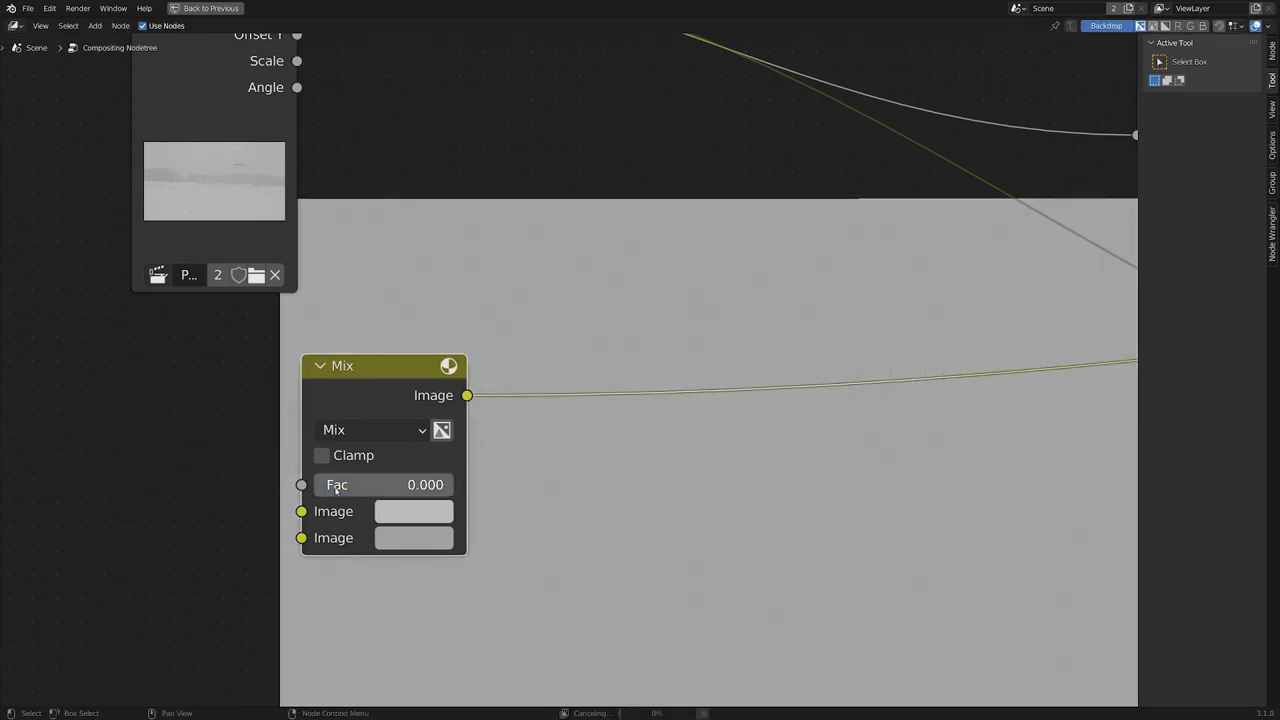
left_click_drag(390, 398, 381, 442)
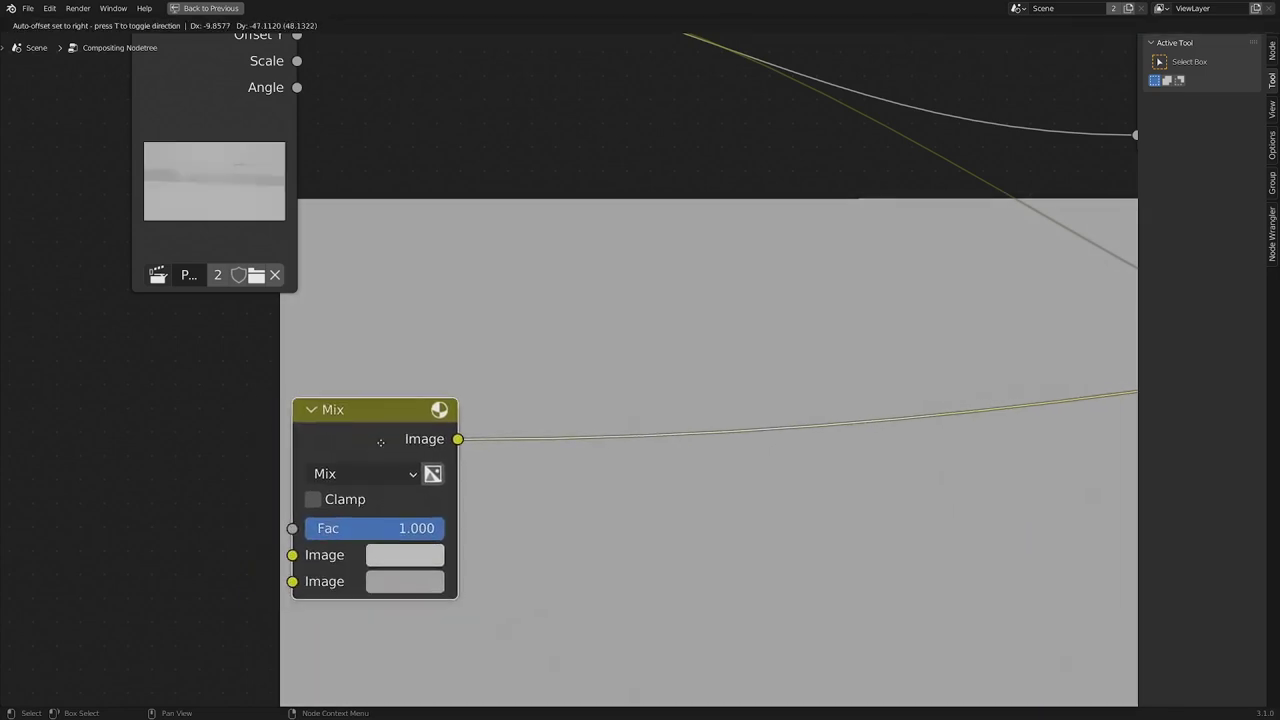
left_click(385, 441)
- Remove the test Mix node below the Movie Clip node and preview the Render Layers node's image output in the backdrop
scroll(460, 455, "down", 4)
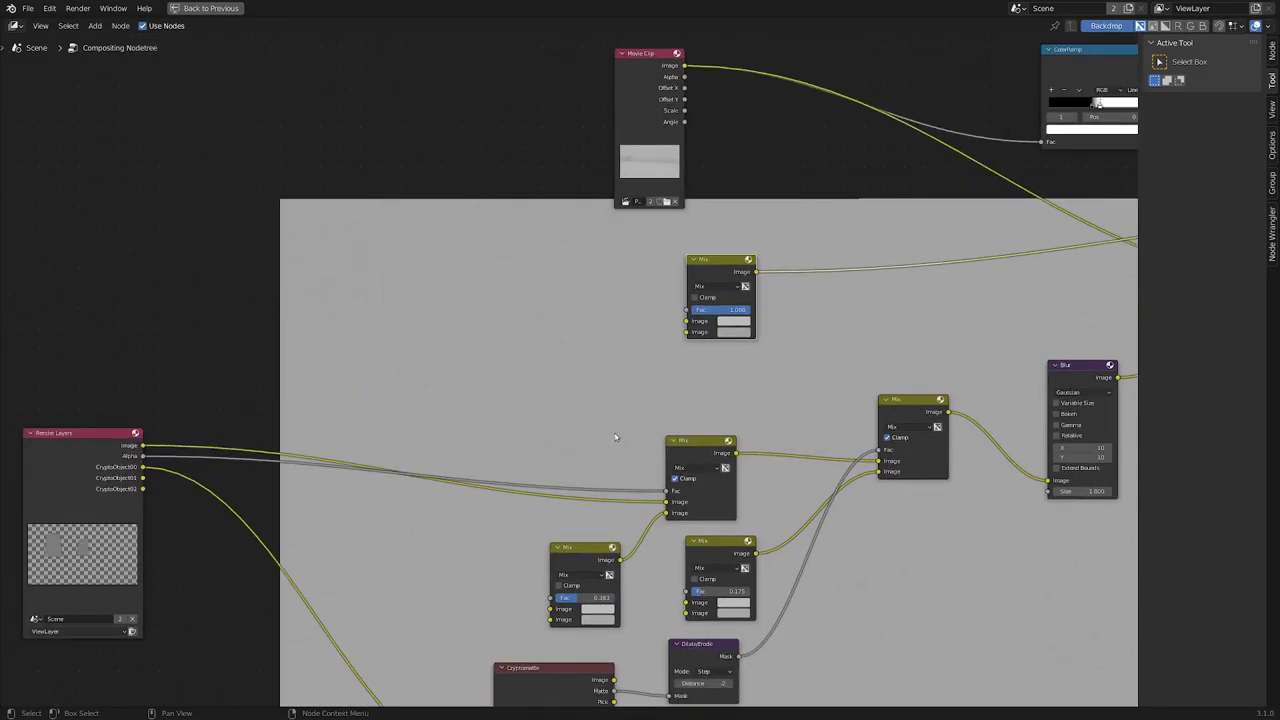
scroll(541, 470, "down", 5)
middle_click_drag(541, 468, 644, 432)
mouse_move(337, 409)
left_mouse_down()
mouse_move(411, 403)
mouse_move(317, 415)
left_mouse_up()
scroll(474, 403, "up", 2)
middle_click_drag(606, 505, 702, 377)
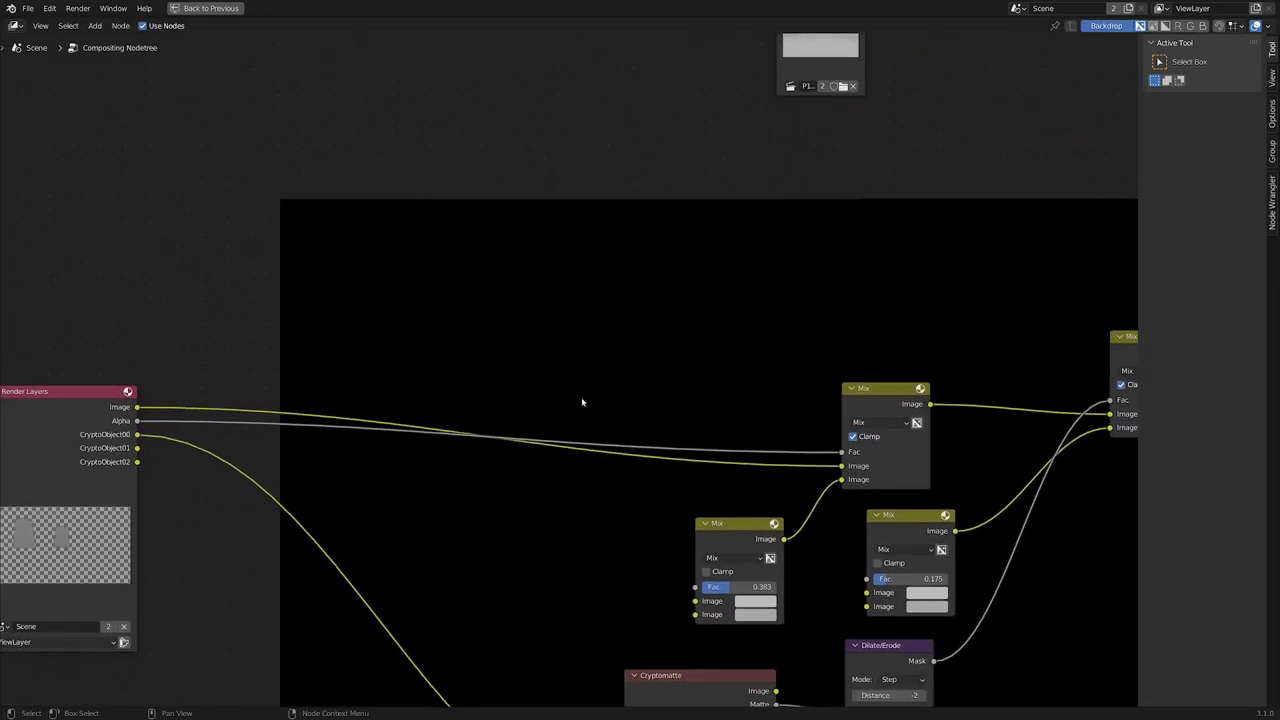
scroll(140, 436, "up", 3)
scroll(55, 420, "down", 4)
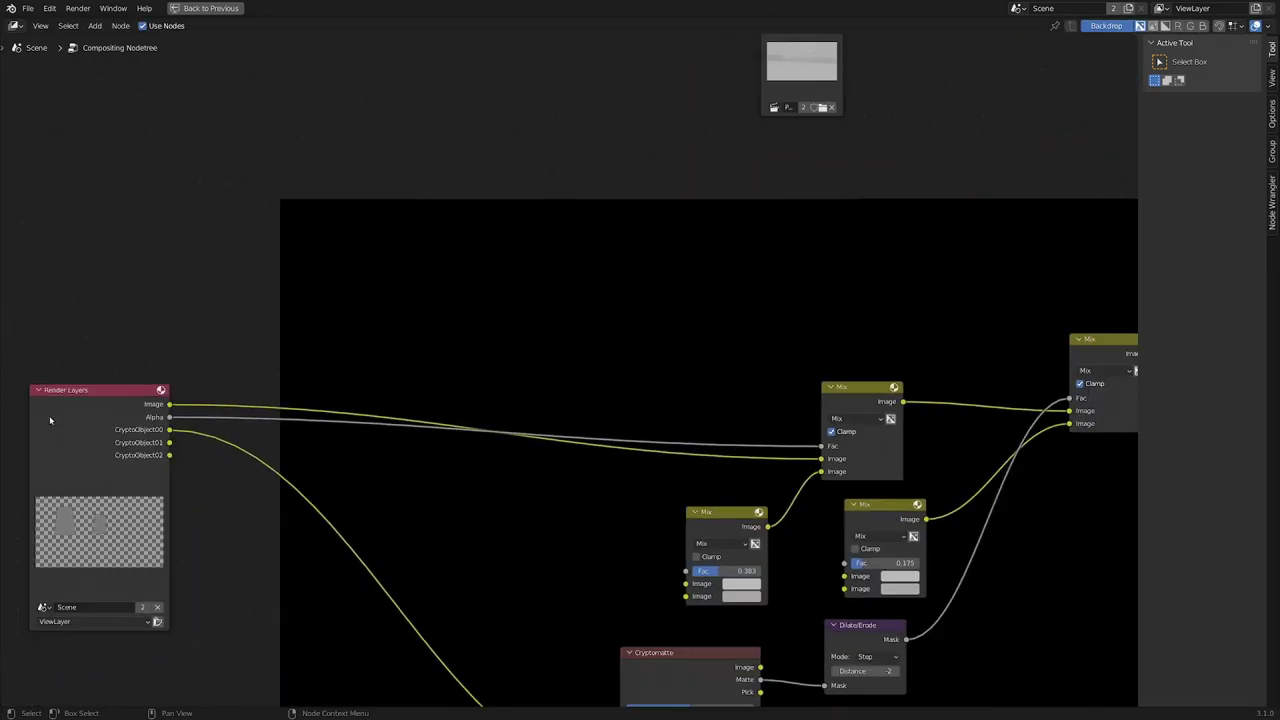
left_click(53, 420, "ctrl+shift")
scroll(320, 451, "up", 1)
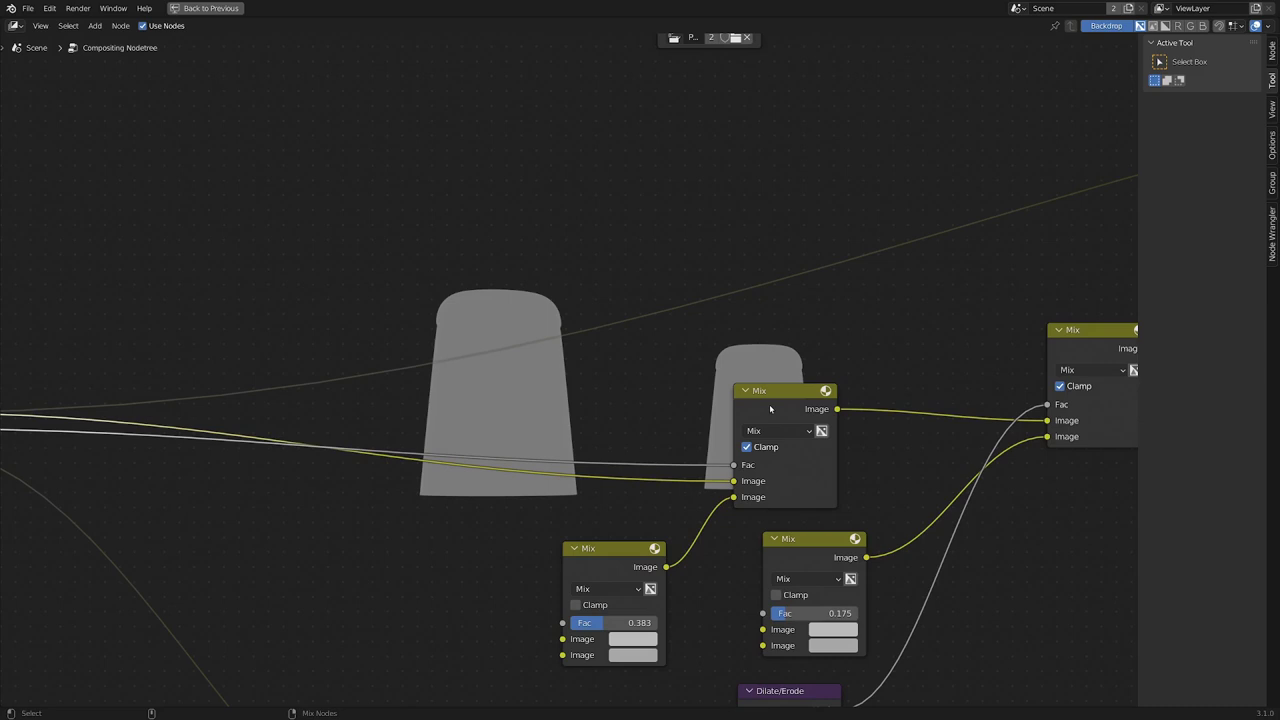
- Preview the output of the clamped Mix node fed by Render Layers and compare it with the Render Layers alpha
left_click(770, 409, "ctrl+shift")
middle_click_drag(453, 467, 551, 476)
scroll(551, 476, "down", 1)
middle_click_drag(208, 472, 368, 471)
left_click(212, 441, "ctrl+shift")
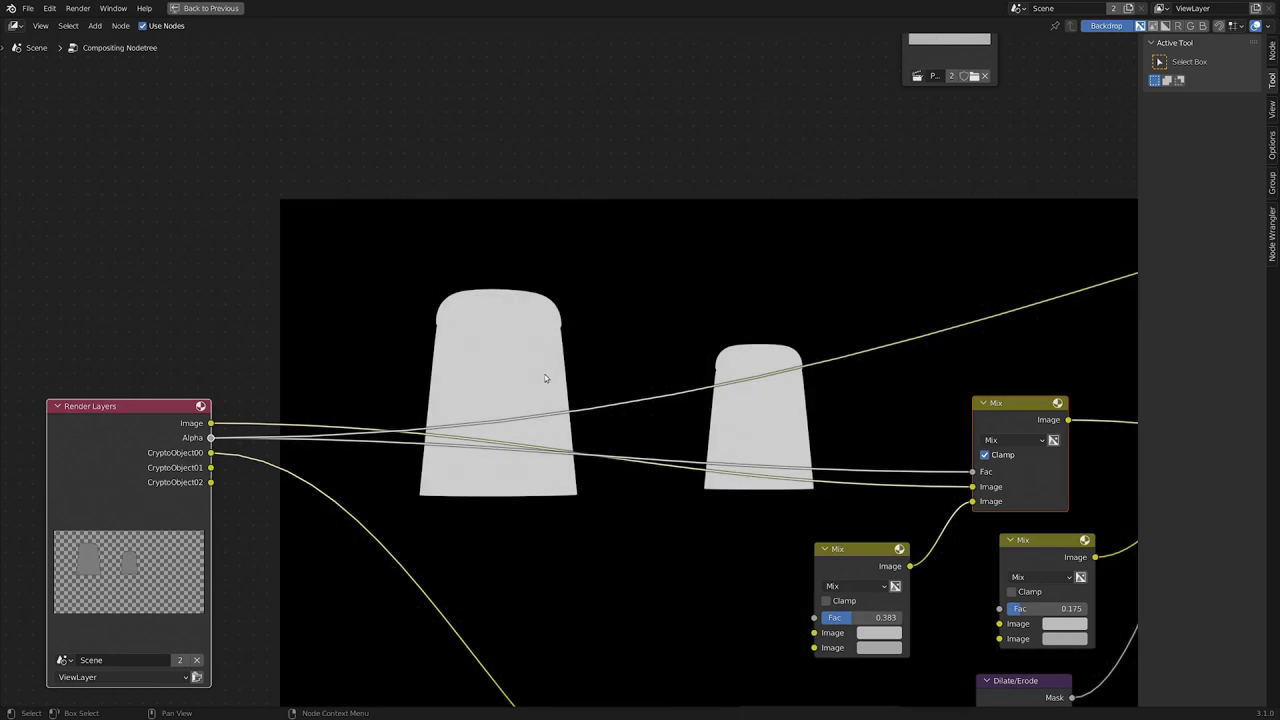
scroll(545, 378, "up", 2)
middle_click_drag(533, 415, 500, 440)
scroll(507, 352, "up", 1)
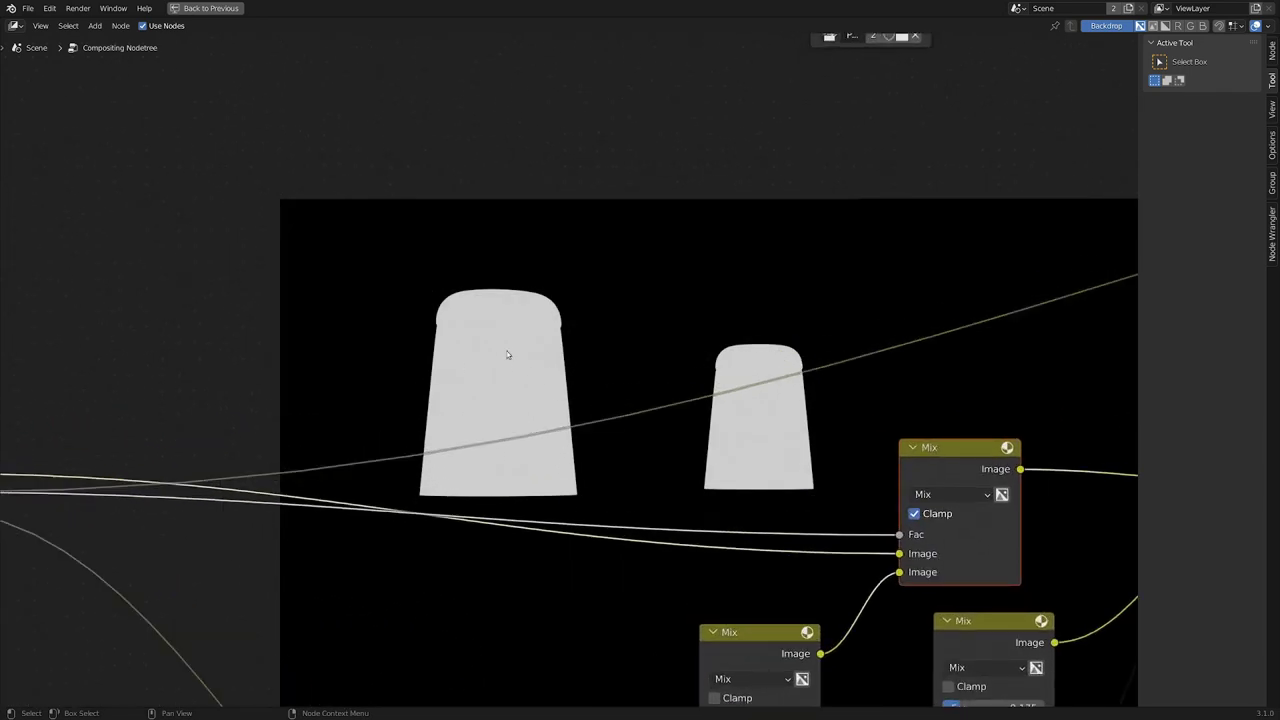
- Adjust the positions of the fog-color Mix node and the clamped Mix node that it feeds
middle_click_drag(680, 436, 415, 430)
scroll(415, 430, "up", 1)
middle_click_drag(431, 626, 430, 480)
scroll(430, 480, "up", 1)
left_click_drag(453, 516, 423, 488)
left_click_drag(695, 296, 683, 233)
scroll(581, 336, "down", 1)
- Preview the Render Layers image, the fog-color Mix node and the clamped Mix node's output in turn in the backdrop
middle_click_drag(581, 335, 774, 380)
scroll(774, 380, "down", 8)
left_click(156, 365, "ctrl+shift")
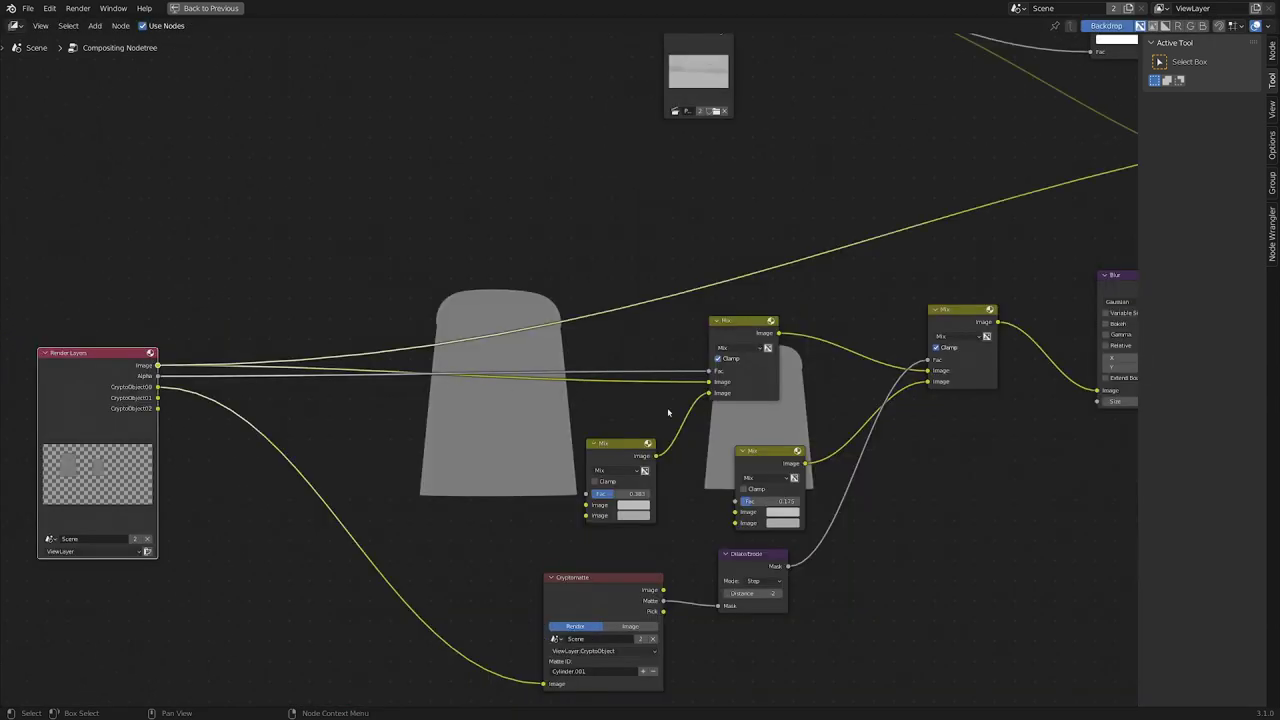
left_click(712, 384, "ctrl+shift")
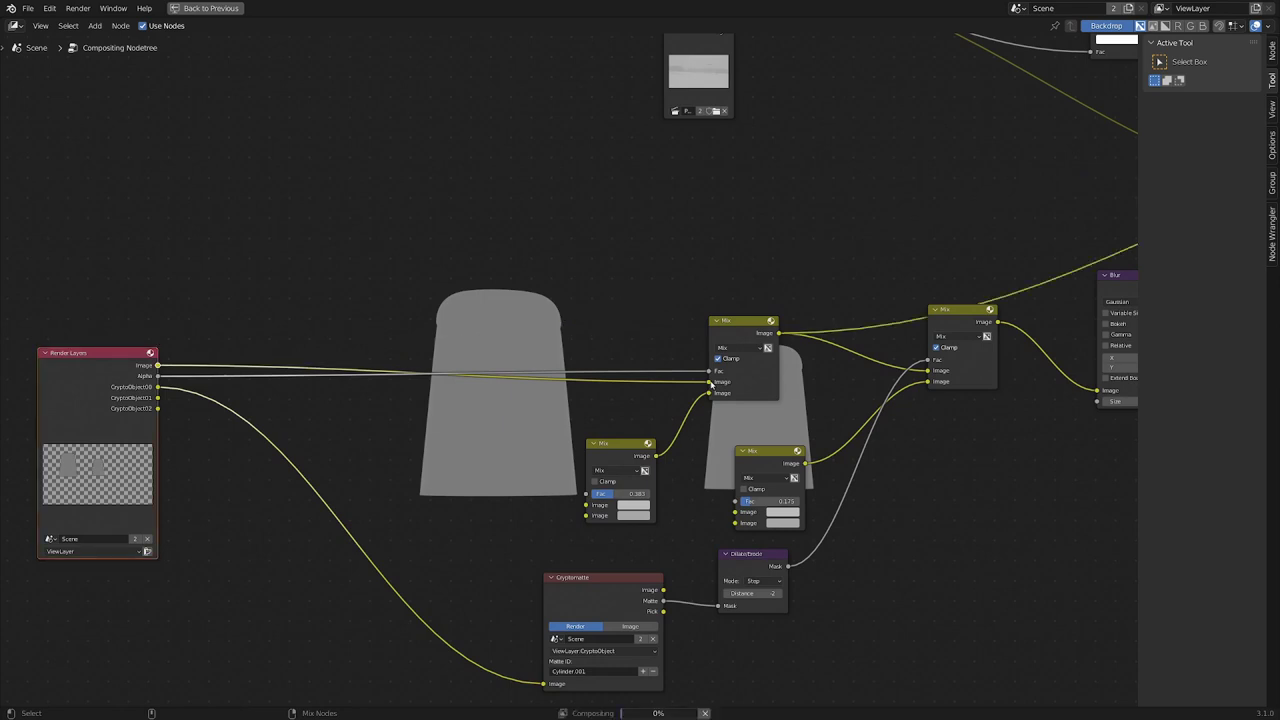
scroll(712, 384, "up", 4)
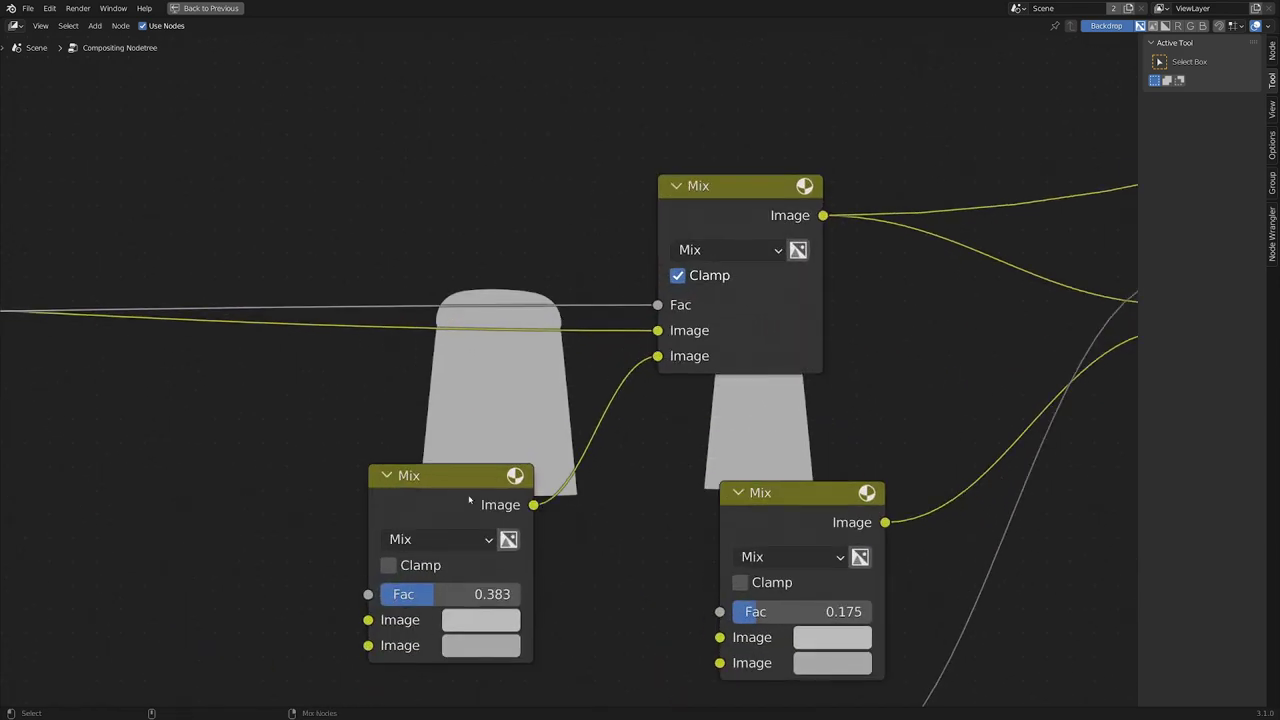
left_click(466, 502, "ctrl+shift")
left_click_drag(461, 505, 446, 457)
left_click(717, 352, "ctrl+shift")
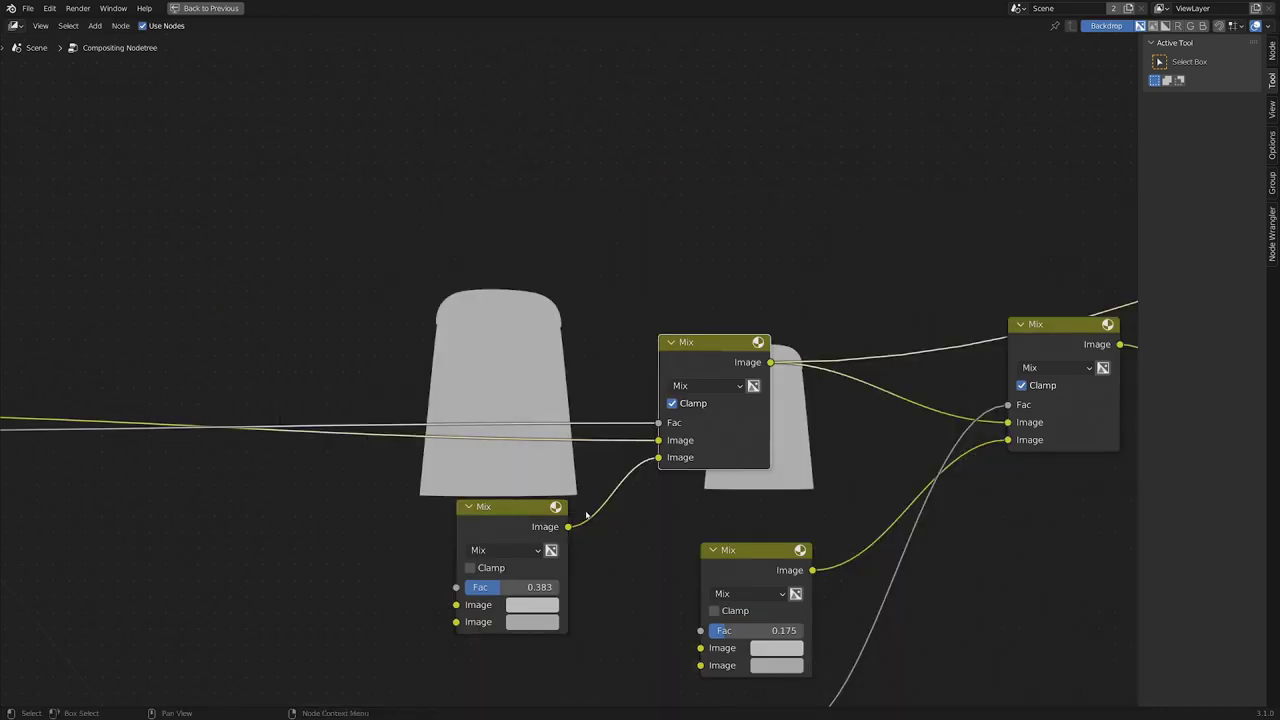
- Try a Fac of 0.844 on the fog-color Mix node that feeds the clamped Mix node
scroll(586, 516, "down", 4)
middle_click_drag(582, 515, 574, 494)
scroll(574, 494, "up", 3)
scroll(506, 564, "up", 3)
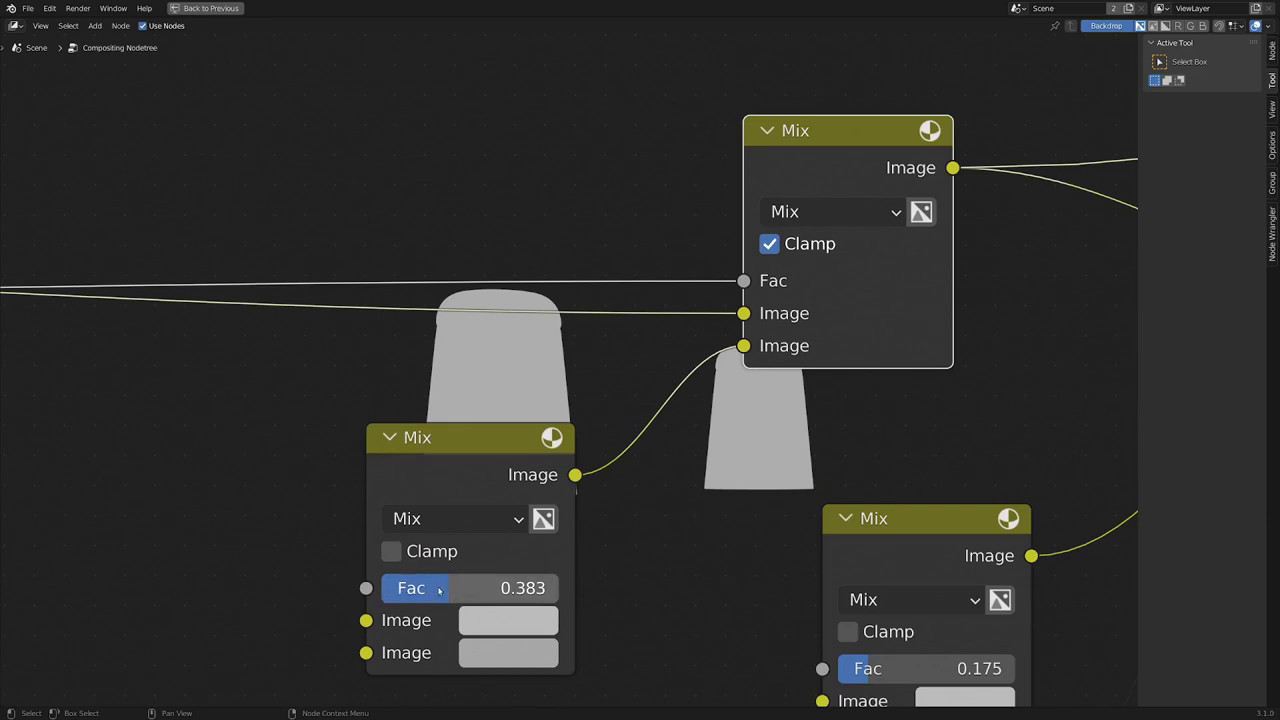
left_click_drag(438, 591, 531, 590)
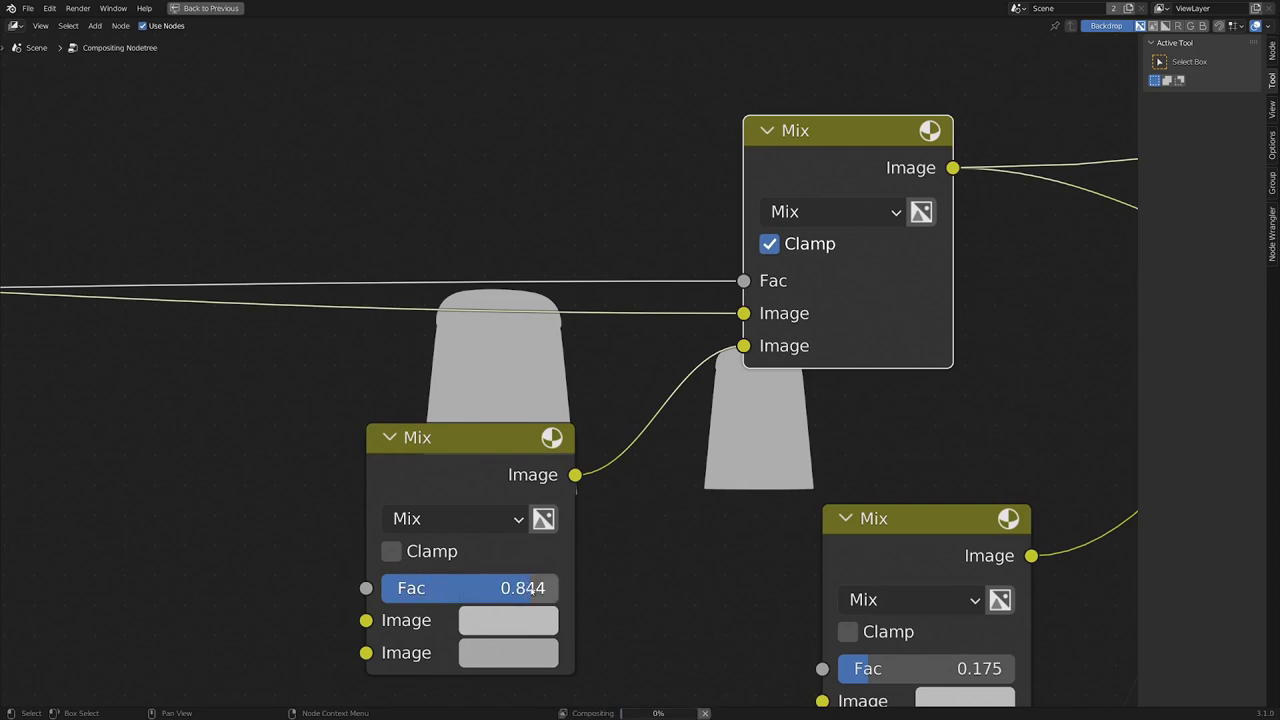
- Connect the clamped Mix node's image output to the second image input of the Alpha Over node
key("Home")
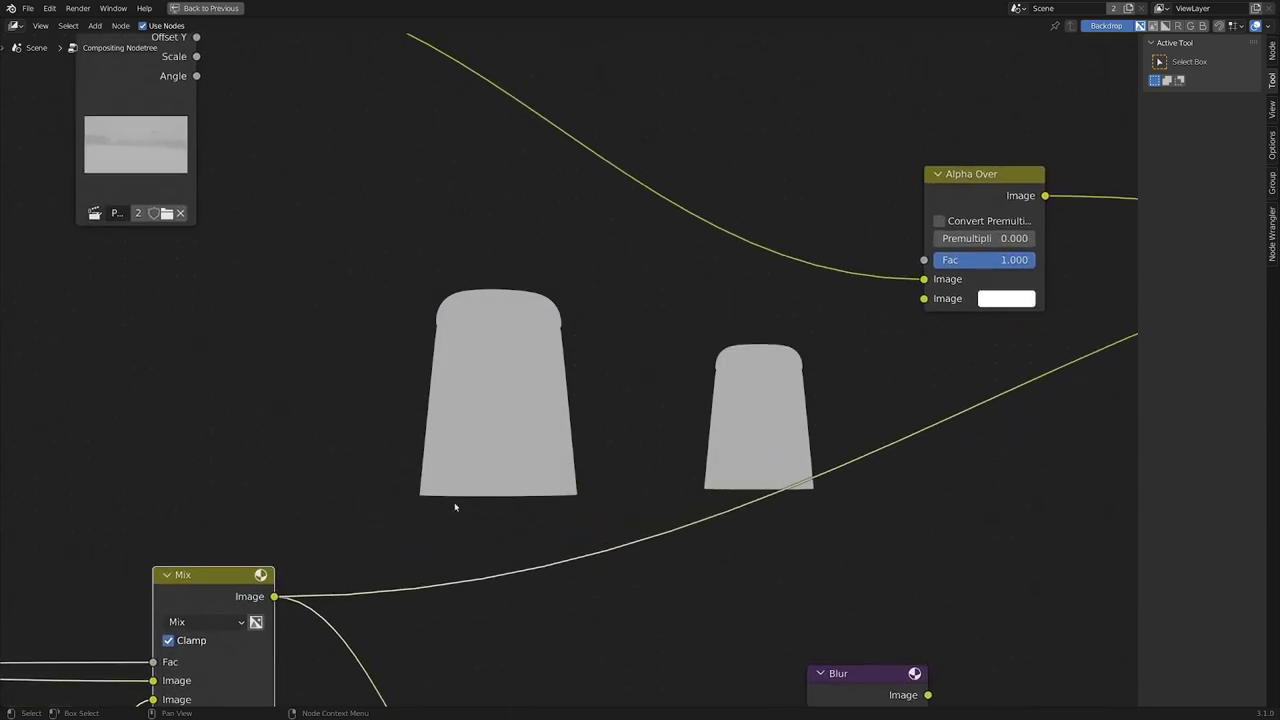
scroll(374, 492, "down", 2)
middle_click_drag(339, 517, 403, 509)
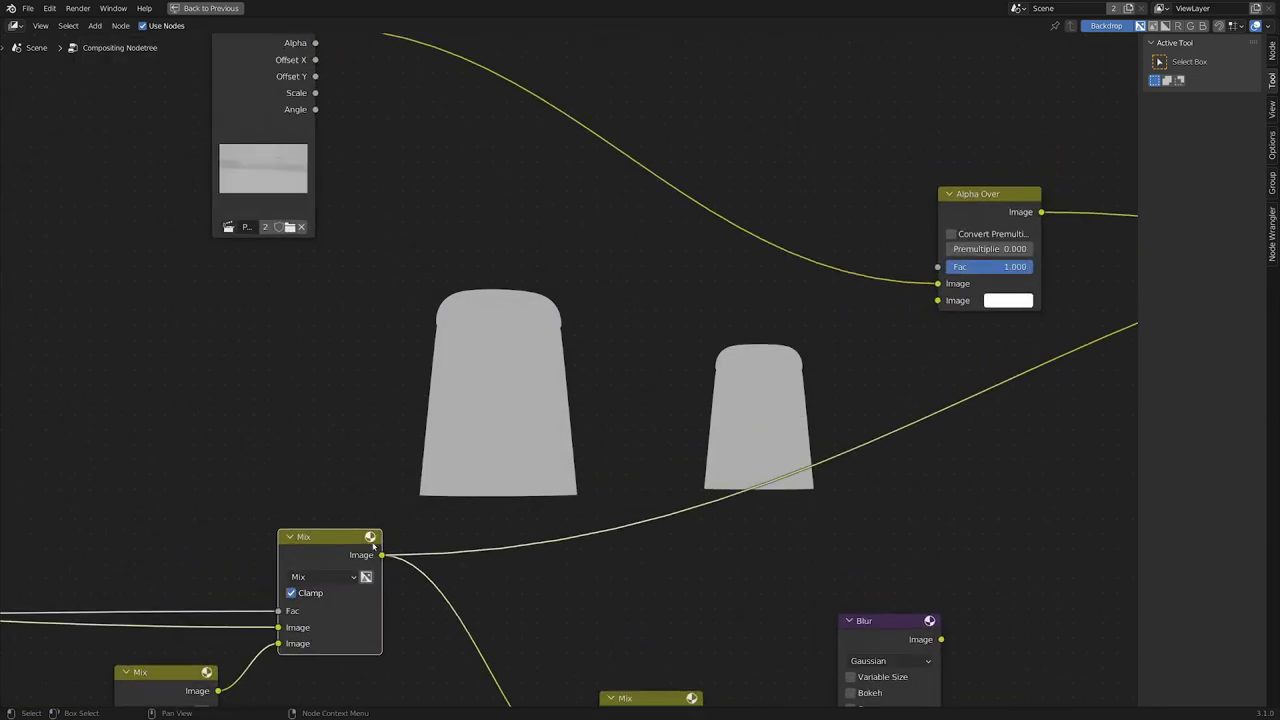
left_click_drag(381, 555, 941, 300)
- Preview the Movie Clip footage alone and compare it with the Alpha Over node's composite in the backdrop
scroll(452, 164, "down", 1)
middle_click_drag(452, 164, 466, 307)
left_click(284, 207, "ctrl+shift")
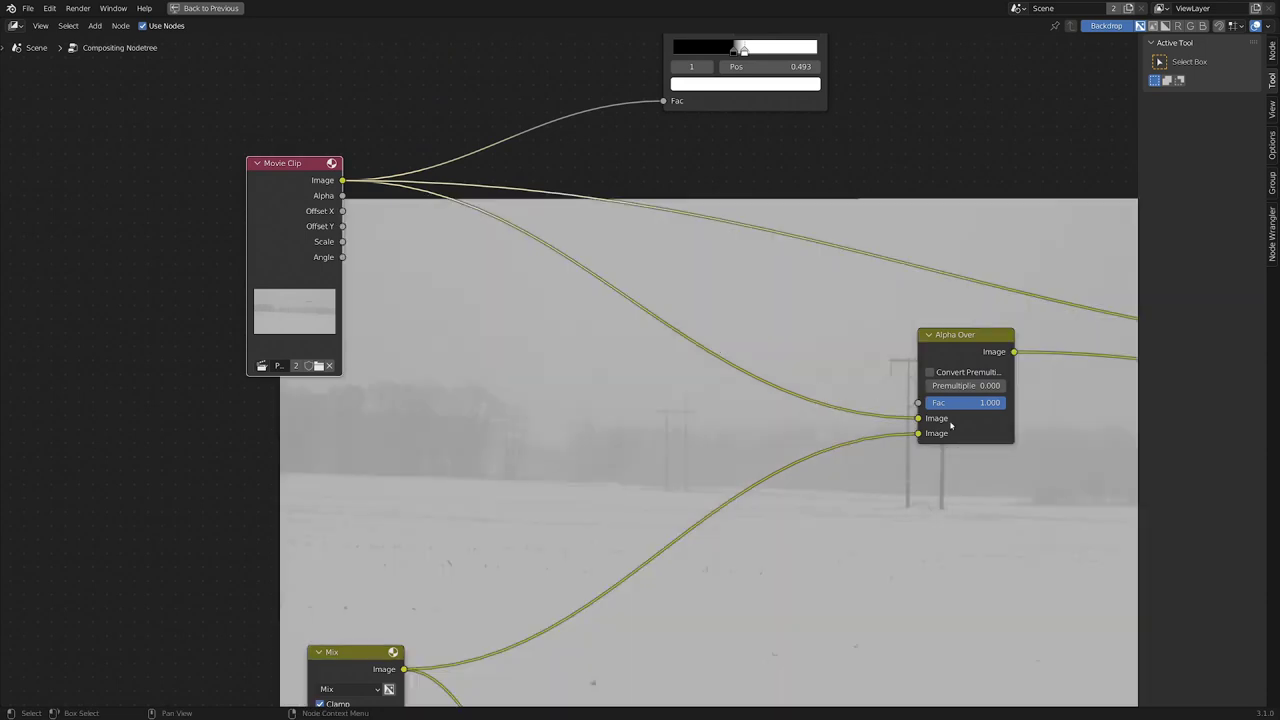
scroll(780, 398, "up", 3)
middle_click_drag(951, 426, 668, 400)
left_click(709, 288, "ctrl+shift")
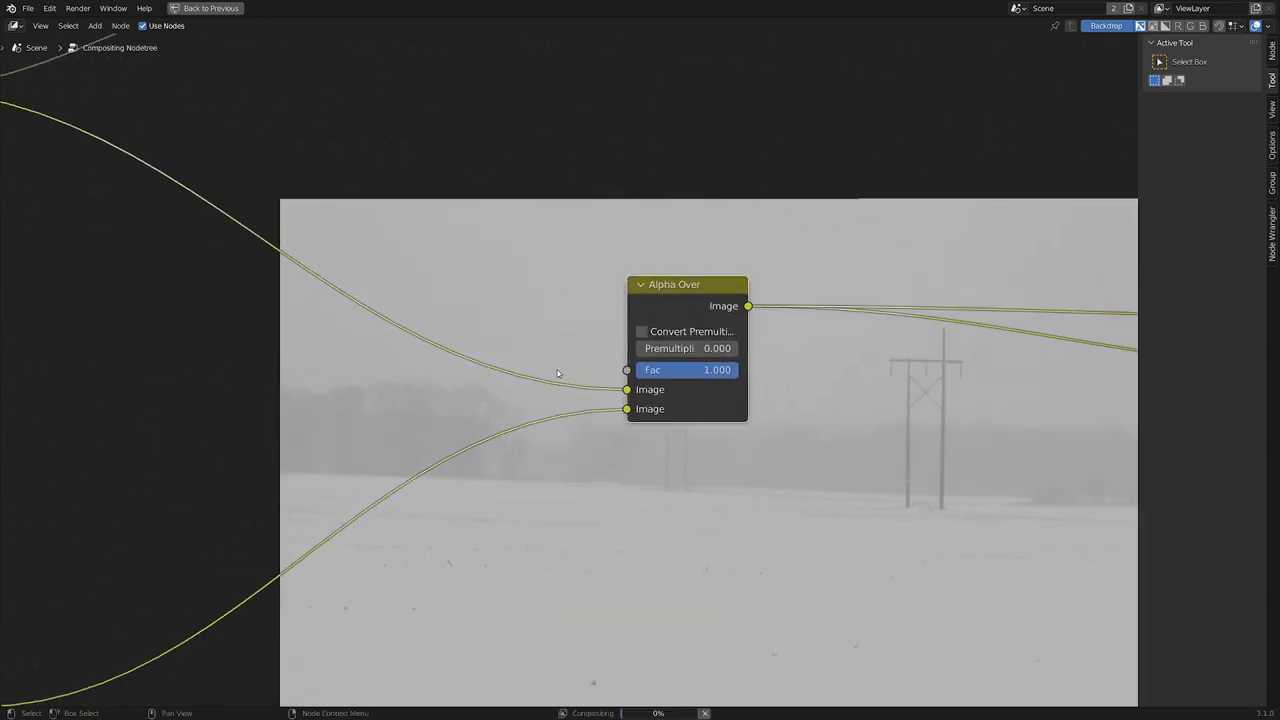
middle_click_drag(377, 418, 618, 434)
scroll(618, 434, "up", 1)
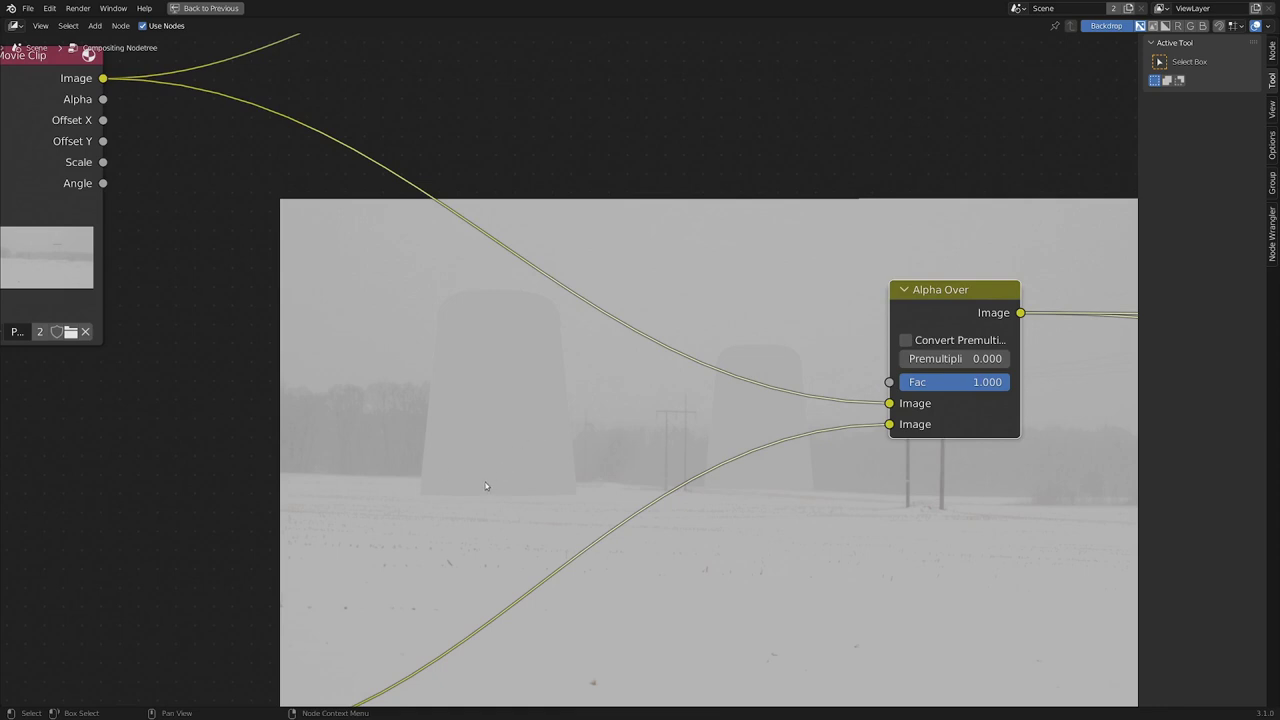
- Examine how the towers sit in the foggy footage and the Mix nodes that feed the Alpha Over node
scroll(486, 481, "down", 2)
middle_click_drag(489, 475, 738, 229)
scroll(700, 256, "up", 1)
middle_click_drag(300, 590, 372, 388)
scroll(352, 410, "up", 1)
scroll(350, 410, "up", 1)
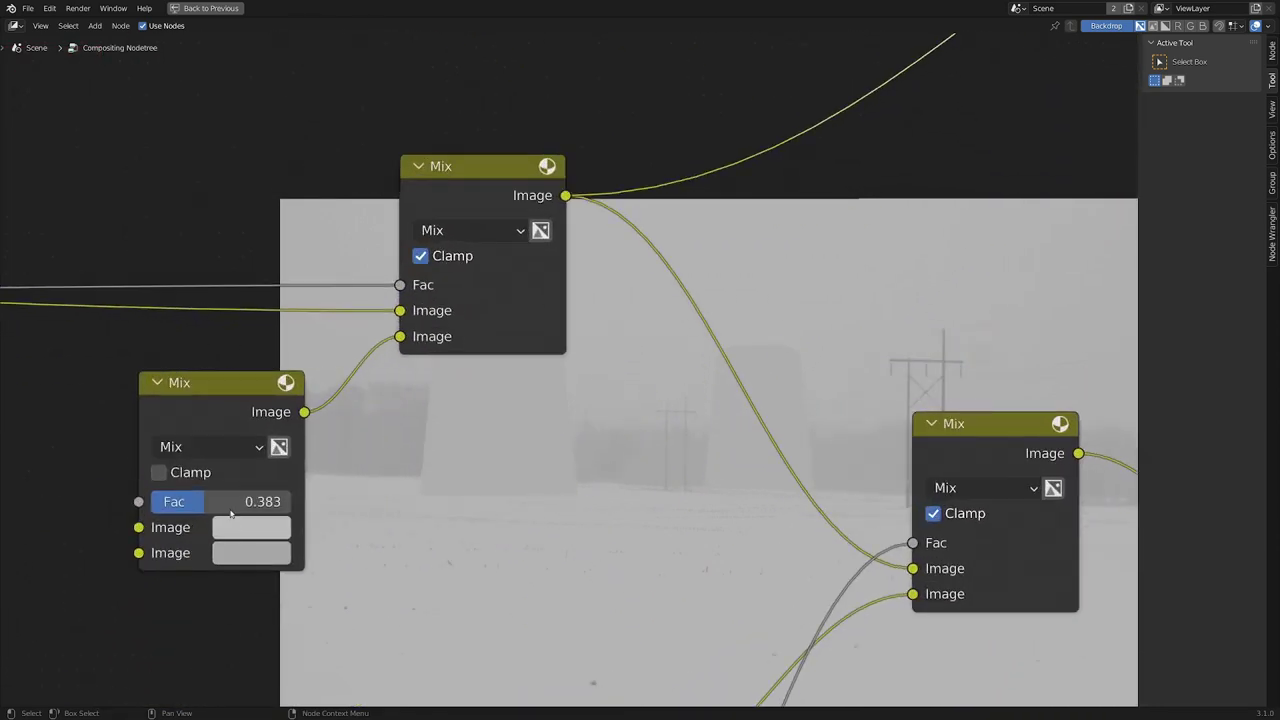
scroll(572, 374, "up", 1)
middle_click_drag(550, 436, 222, 522)
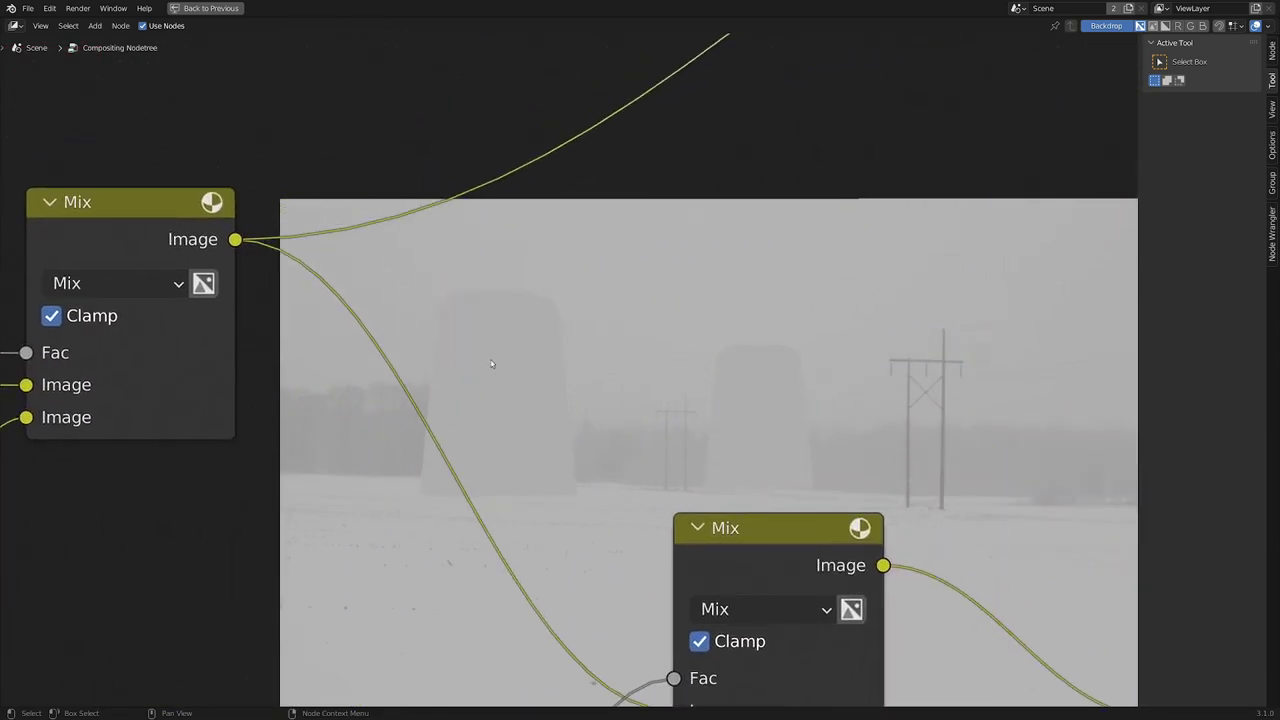
scroll(511, 370, "down", 3)
middle_click_drag(511, 370, 477, 414)
scroll(547, 357, "up", 2)
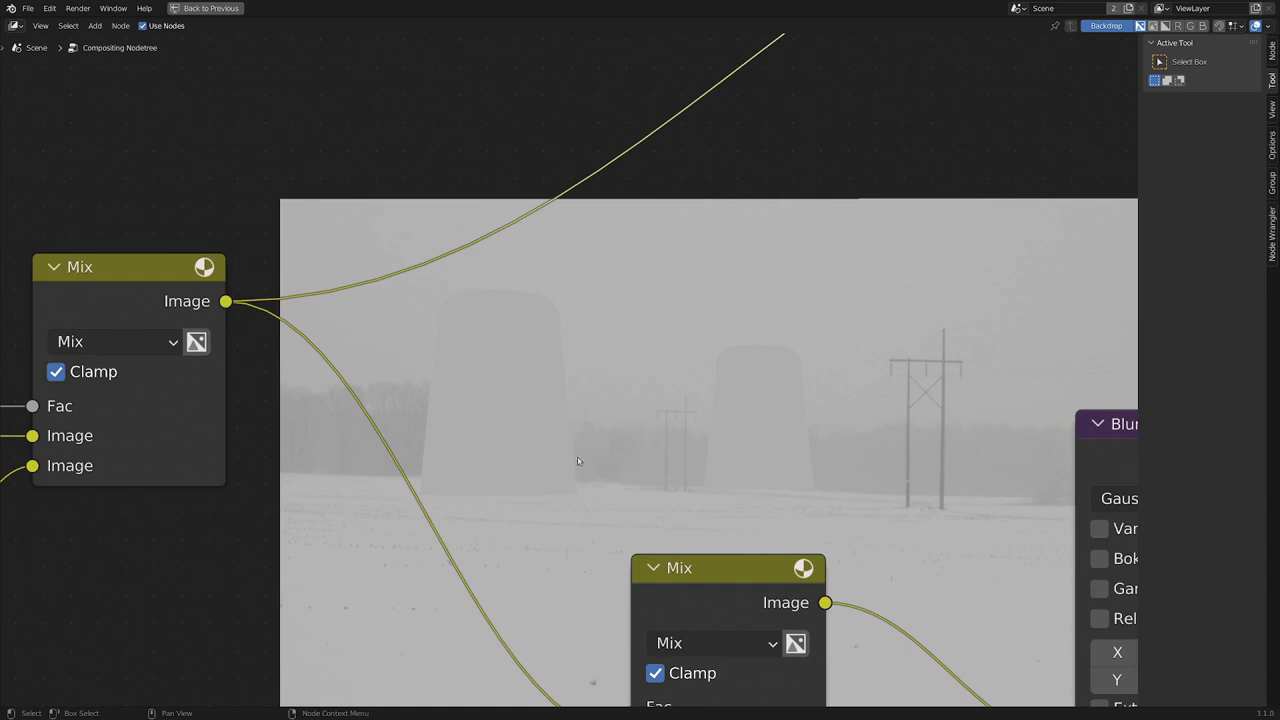
scroll(584, 474, "down", 2)
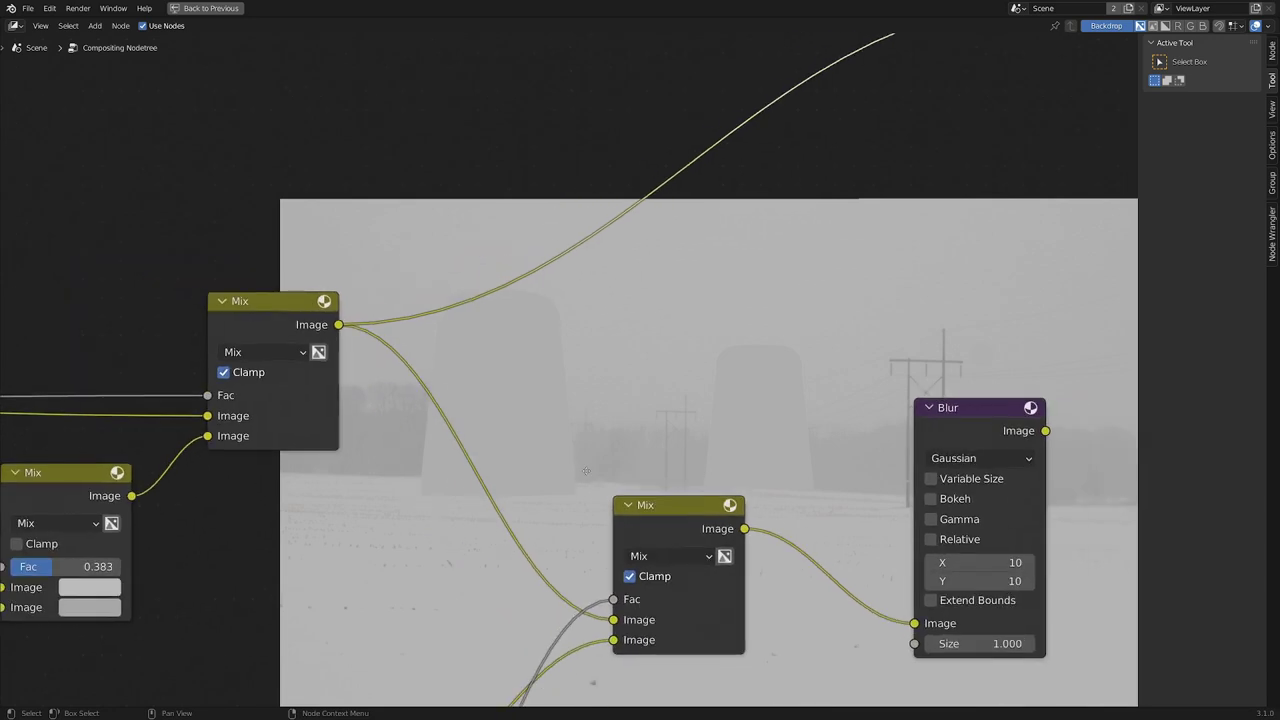
middle_click_drag(651, 157, 586, 371)
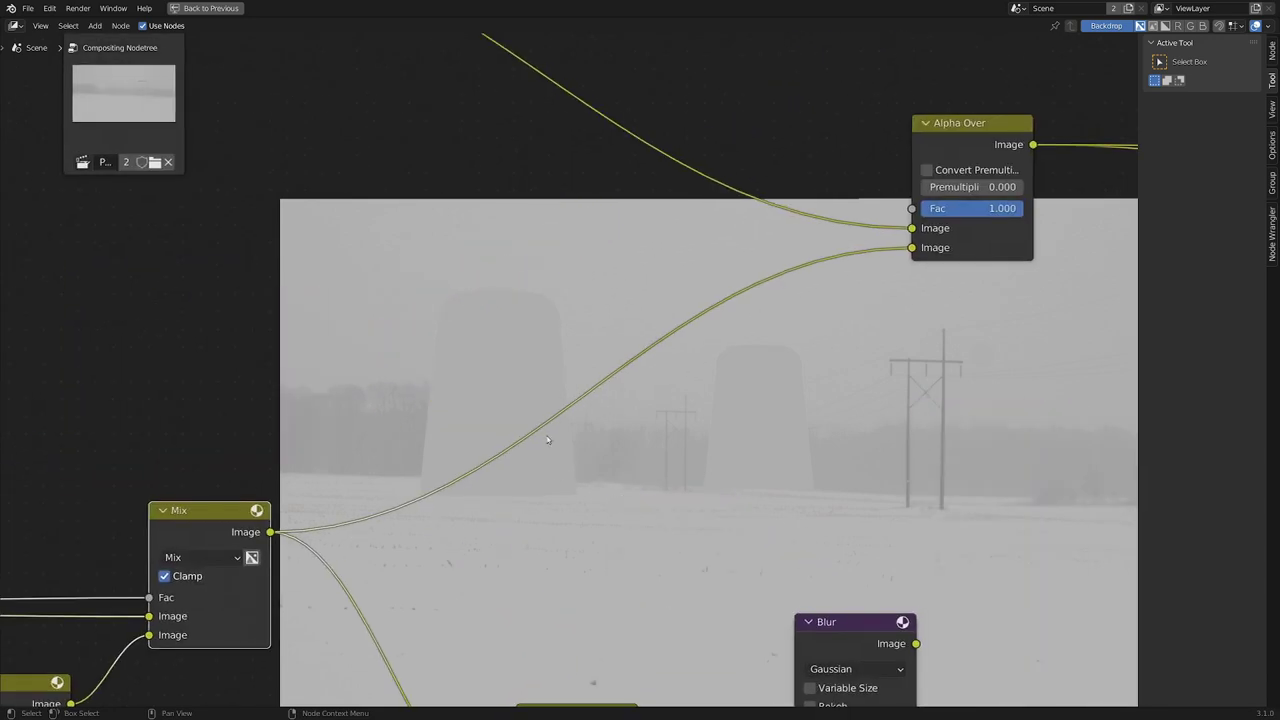
scroll(567, 425, "down", 1)
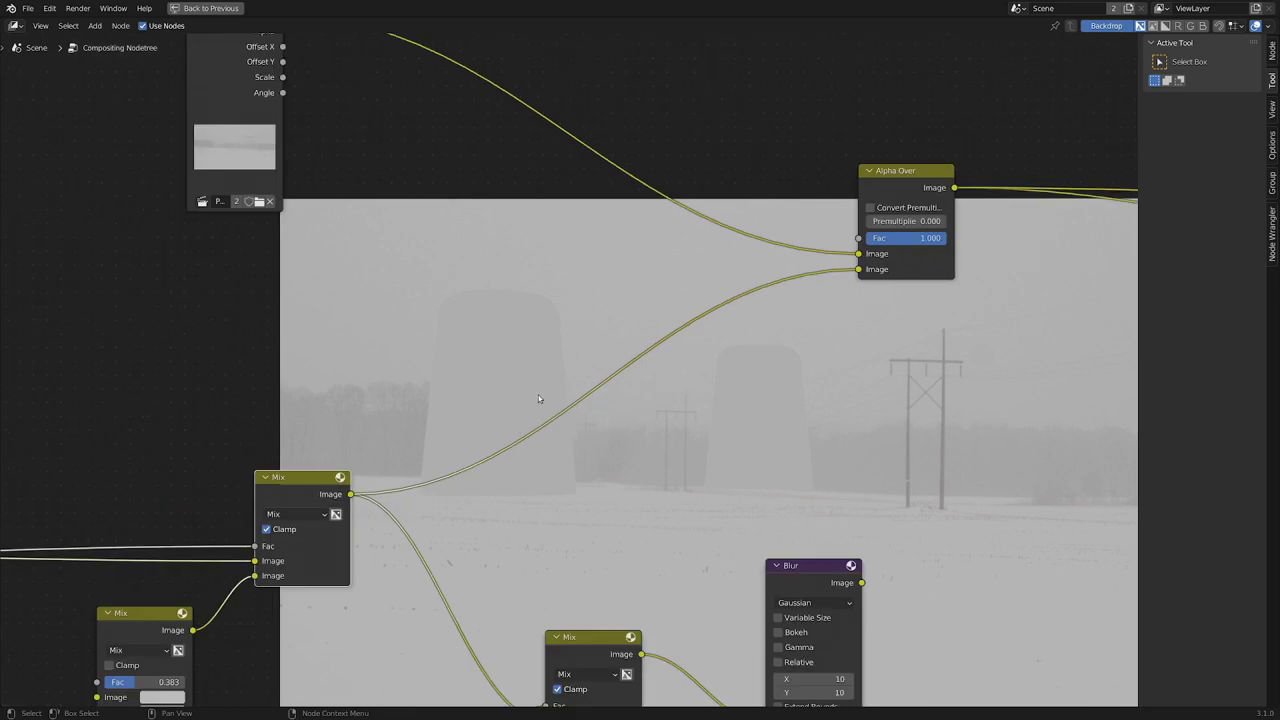
scroll(533, 433, "down", 4)
middle_click_drag(545, 368, 500, 460)
scroll(500, 460, "up", 1)
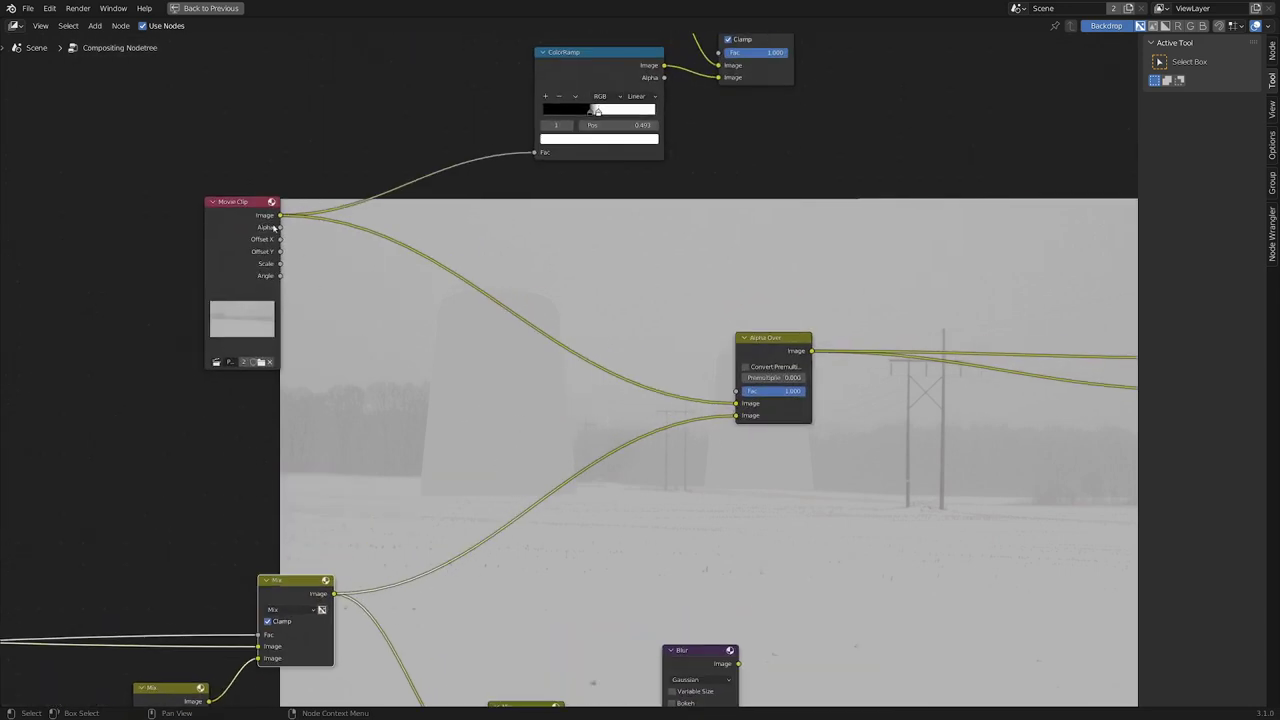
- Move the Movie Clip node slightly lower and the clamped Mix node slightly farther from the Alpha Over node
mouse_move(220, 229)
left_mouse_down()
mouse_move(266, 238)
mouse_move(225, 253)
left_mouse_up()
scroll(258, 433, "down", 1)
middle_click_drag(347, 536, 471, 443)
left_click_drag(425, 475, 388, 461)
middle_click_drag(388, 409, 518, 350)
scroll(518, 350, "up", 1)
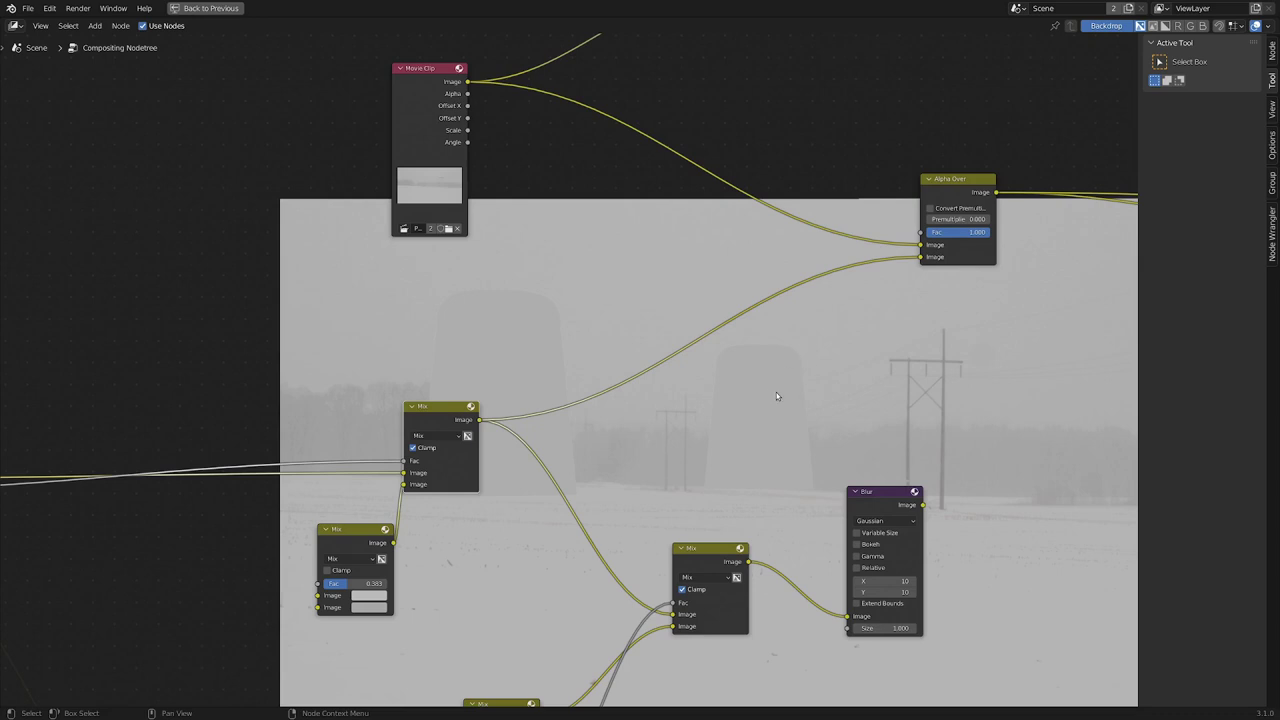
- Preview the Cryptomatte node's matte and image outputs for Cylinder.001 in the backdrop
middle_click_drag(494, 506, 850, 53)
scroll(687, 450, "up", 2)
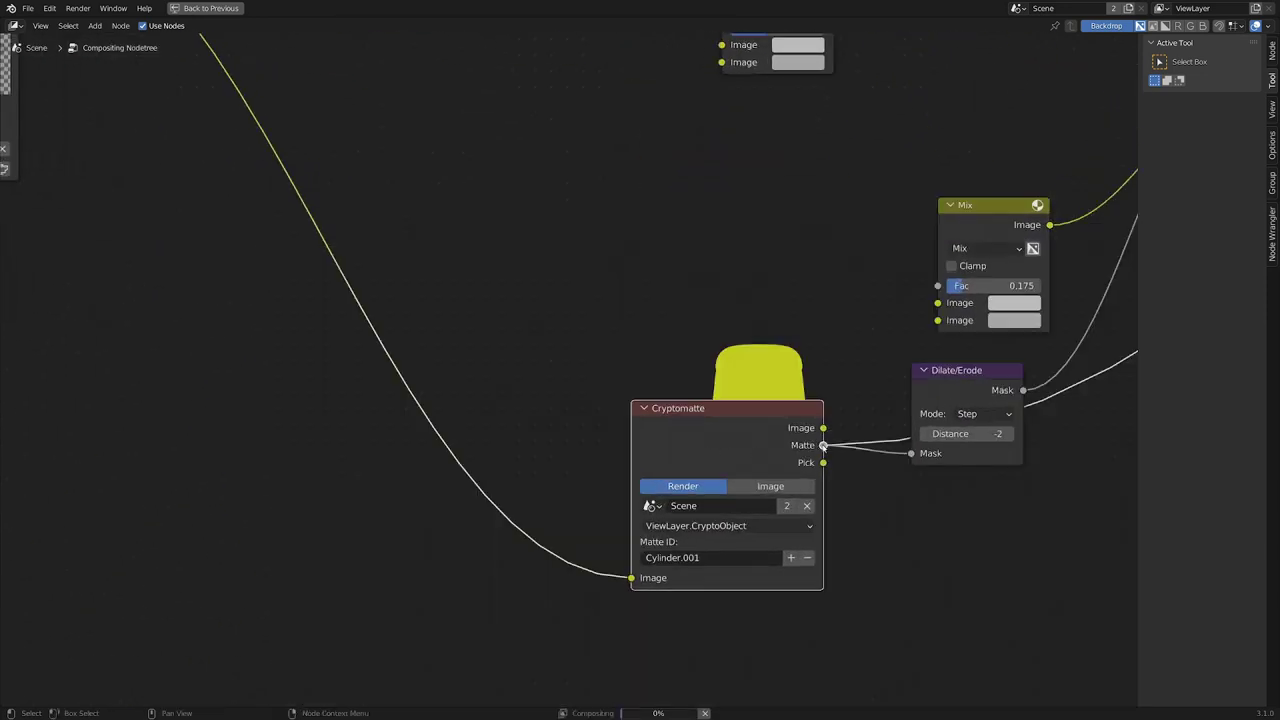
scroll(715, 408, "up", 1)
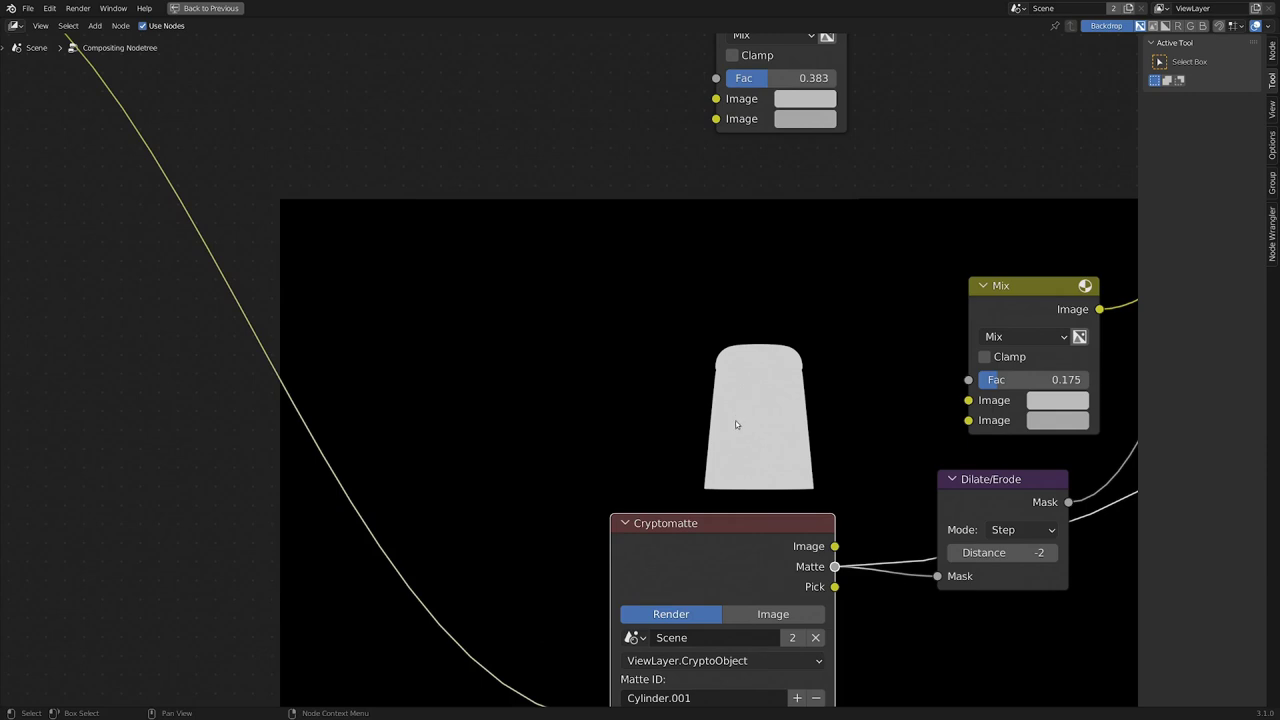
scroll(735, 420, "down", 3)
scroll(710, 427, "up", 1)
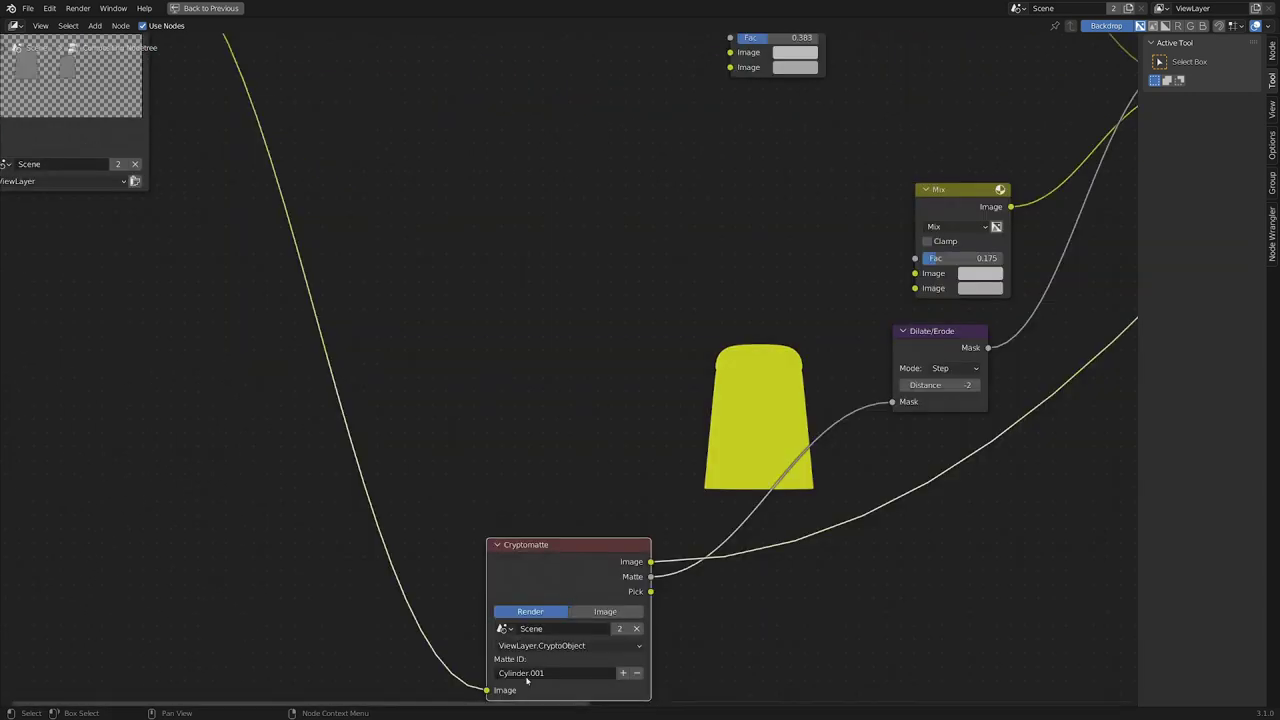
- Add a Cryptomatte node beside the Render Layers node and connect CryptoObject00 to its Image input
middle_click_drag(465, 325, 563, 580)
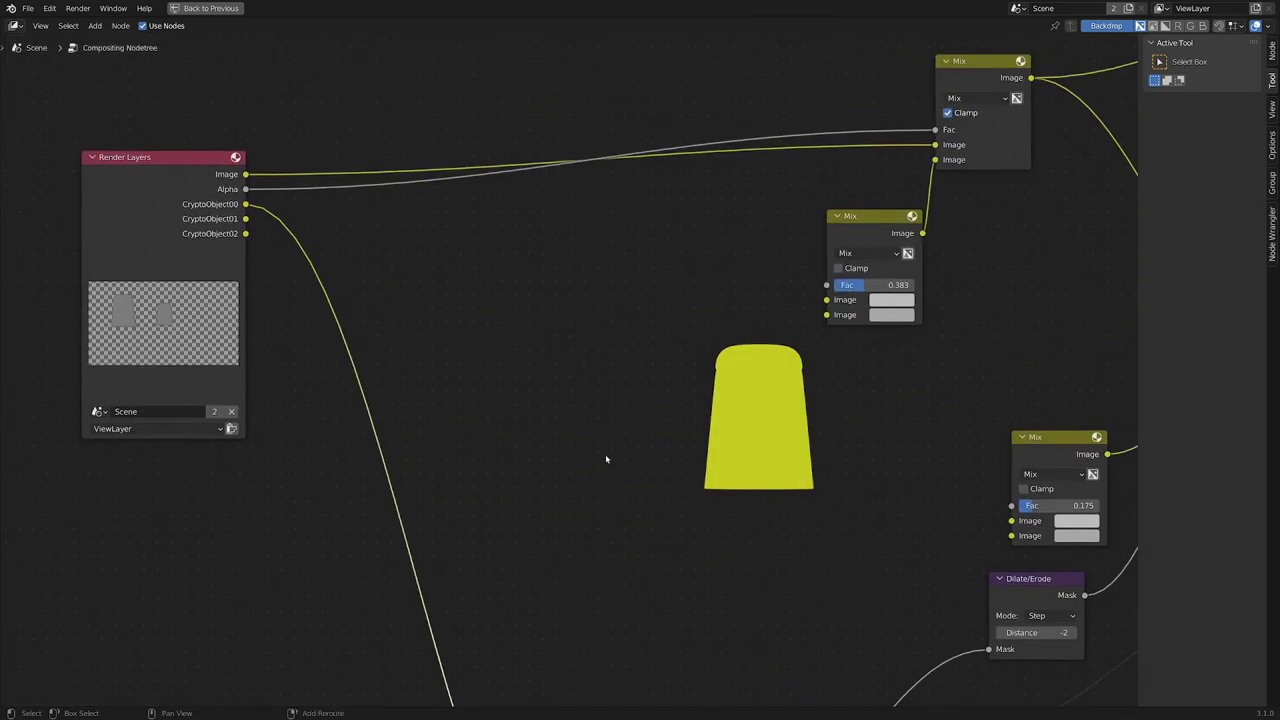
key("shift+a")
mouse_move(602, 457)
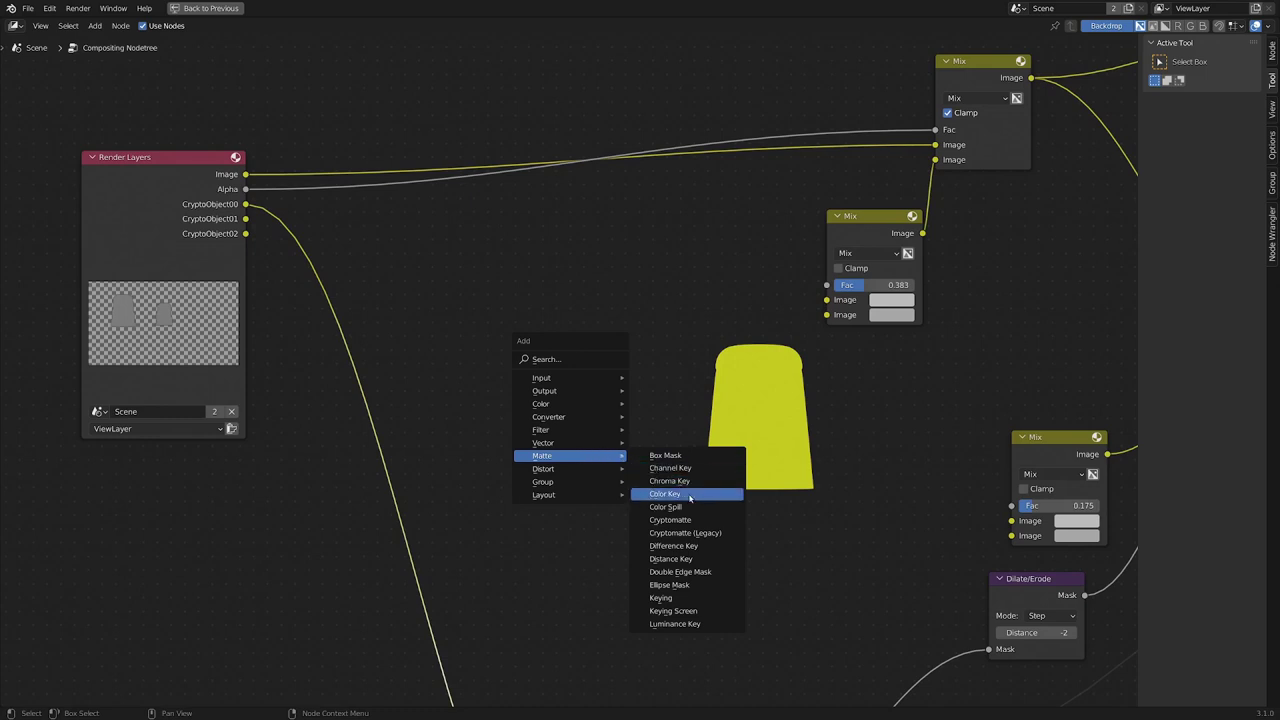
left_click(662, 519)
left_click(553, 372)
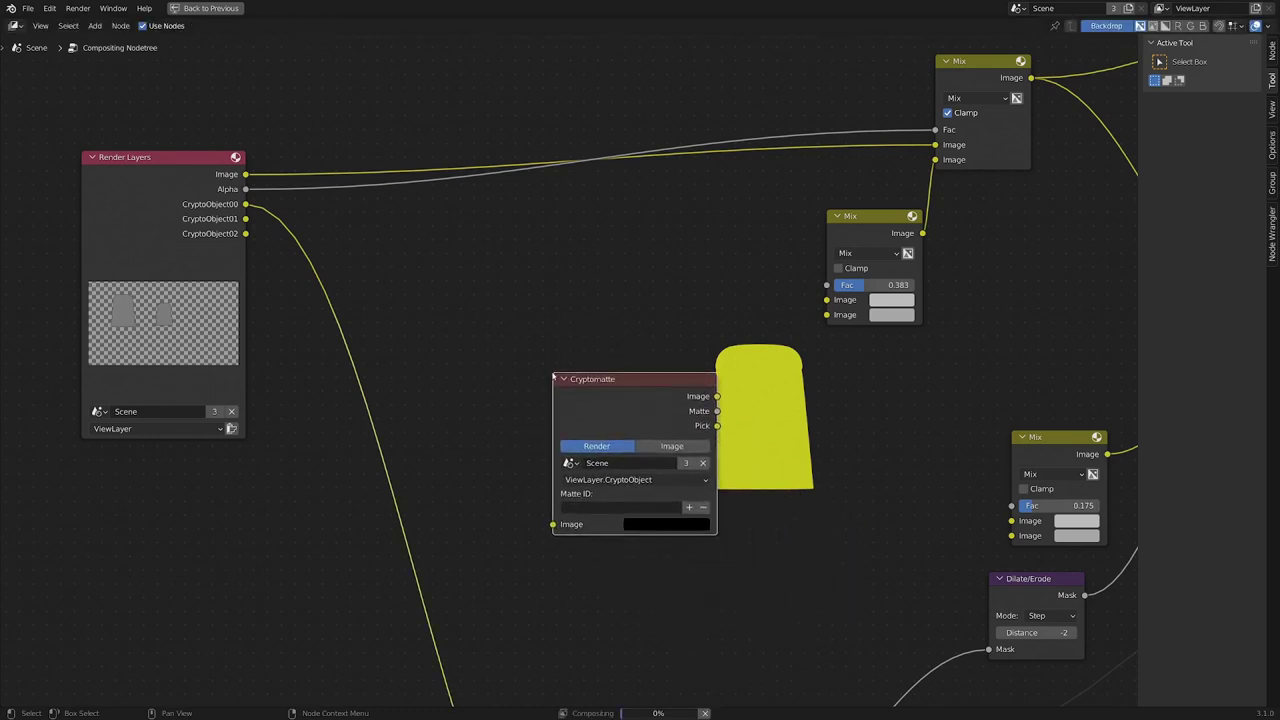
left_click_drag(245, 204, 535, 528)
left_click_drag(559, 388, 544, 399)
- Preview the new Cryptomatte node's Pick output in the backdrop and examine the coloured tower shapes
left_click(614, 413, "ctrl+shift")
left_click(624, 410, "ctrl+shift")
left_click(632, 407, "ctrl+shift")
scroll(672, 438, "up", 2)
middle_click_drag(676, 442, 518, 458)
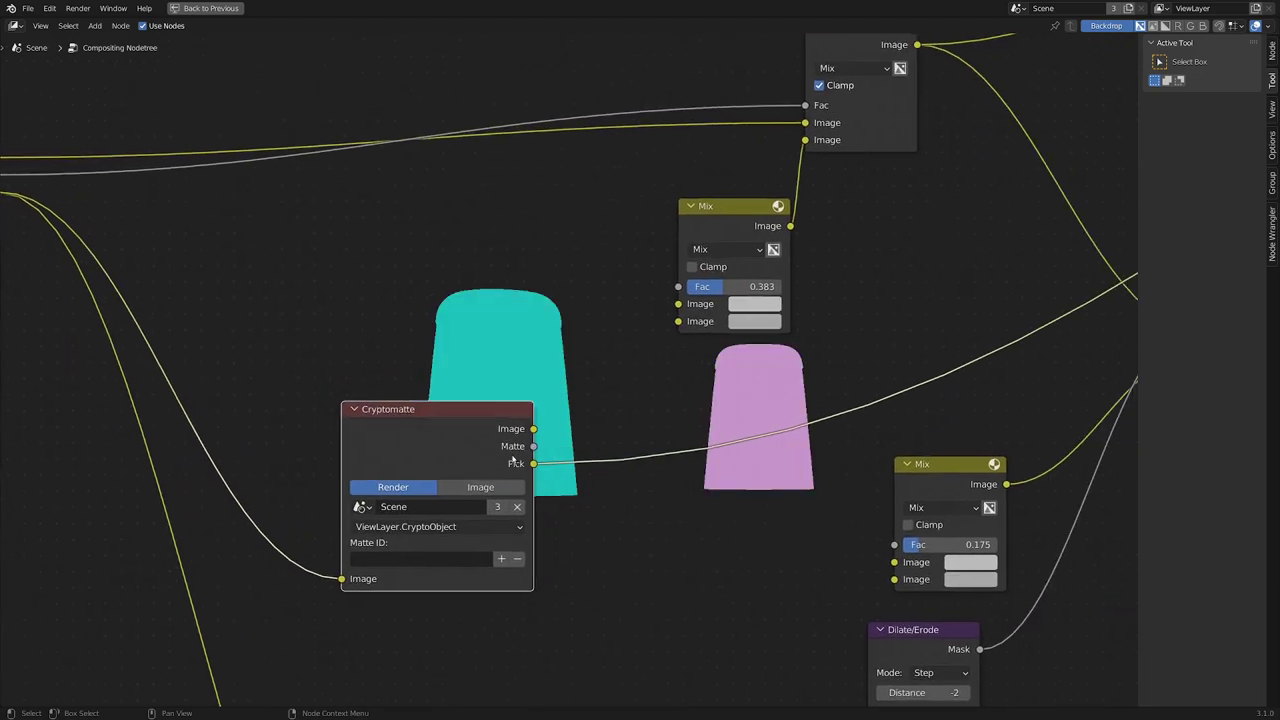
scroll(520, 457, "down", 14)
scroll(1030, 205, "down", 2)
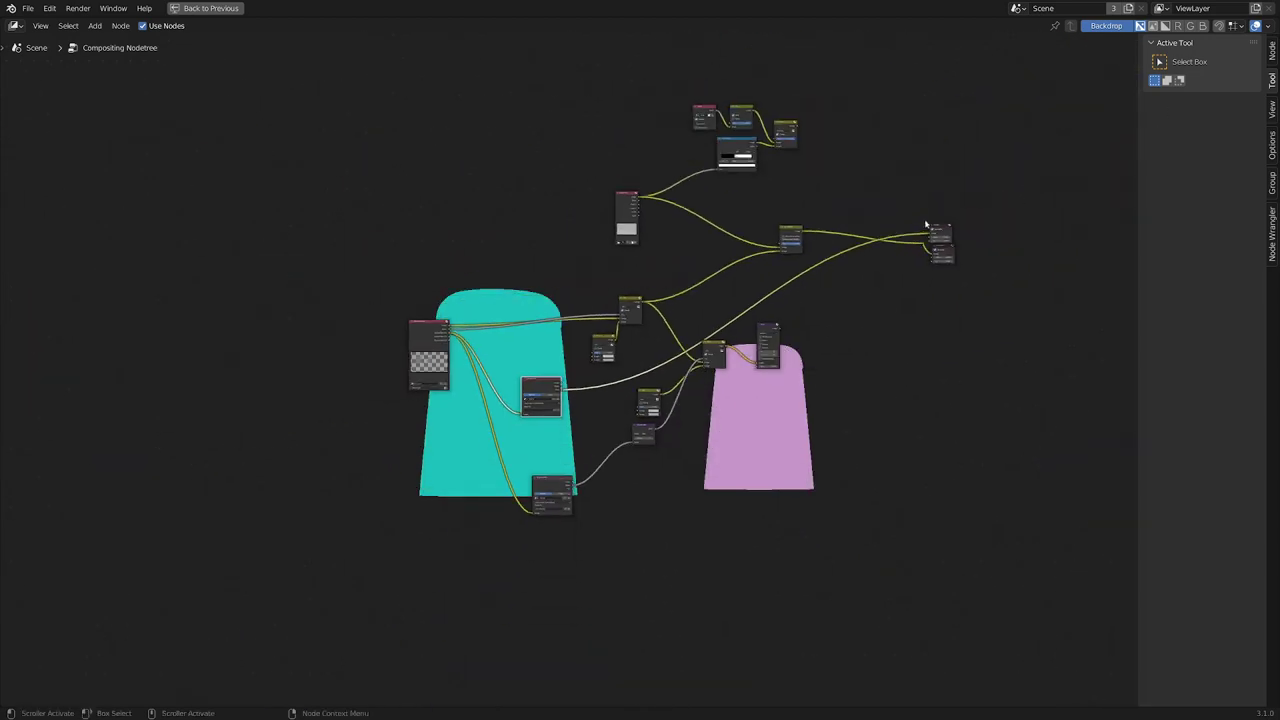
scroll(640, 366, "up", 7)
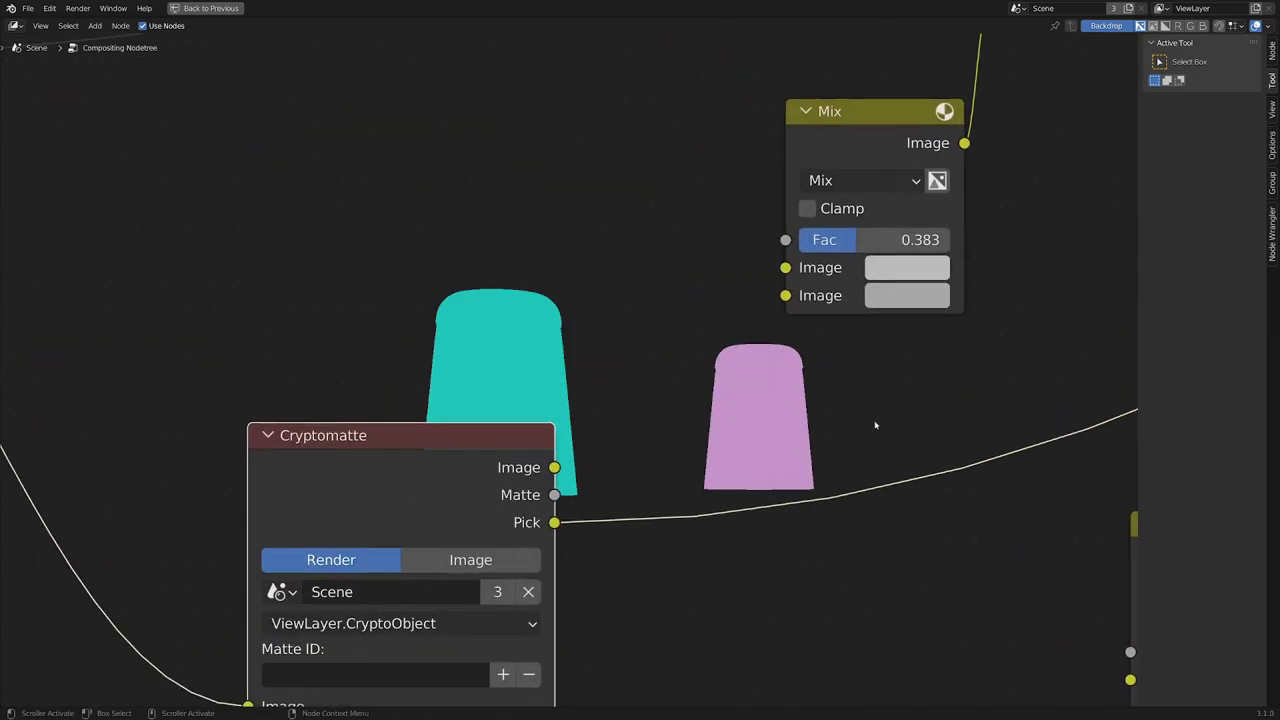
middle_click_drag(624, 460, 579, 411)
middle_click_drag(578, 342, 544, 374)
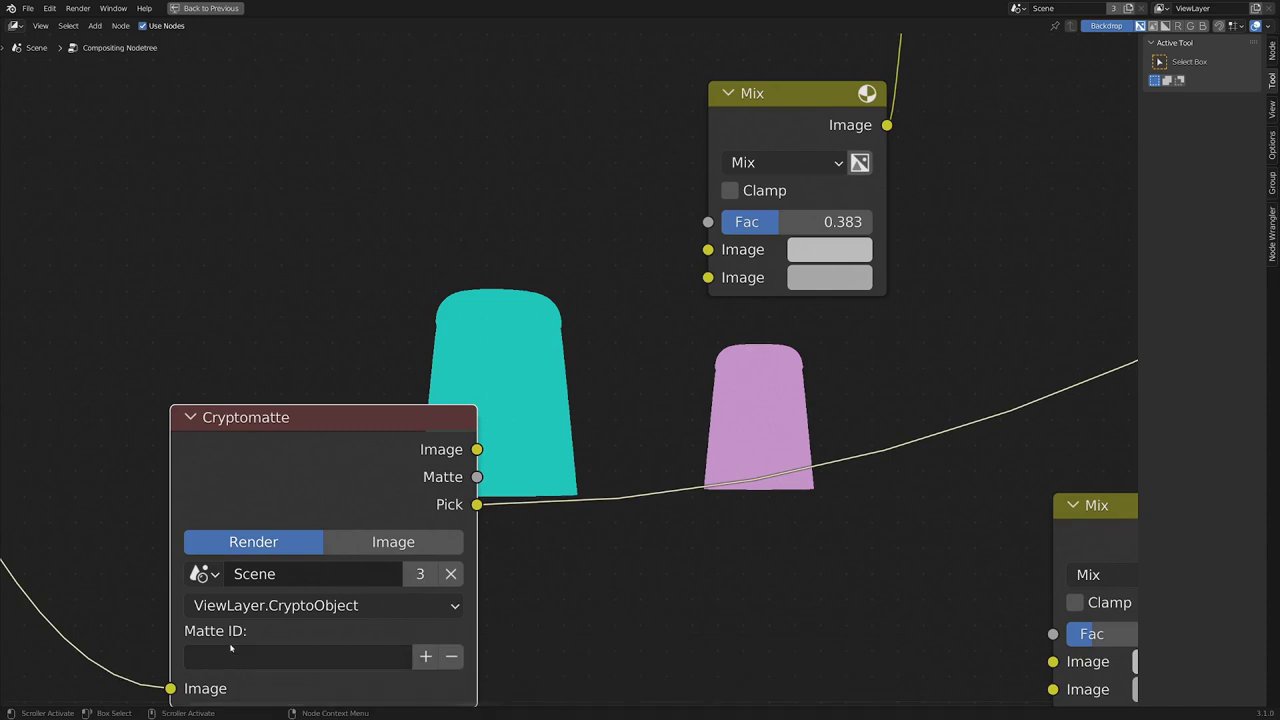
- Pick the smaller tower, Cylinder.001, as the new Cryptomatte node's Matte ID and preview its Matte output
left_click(425, 656)
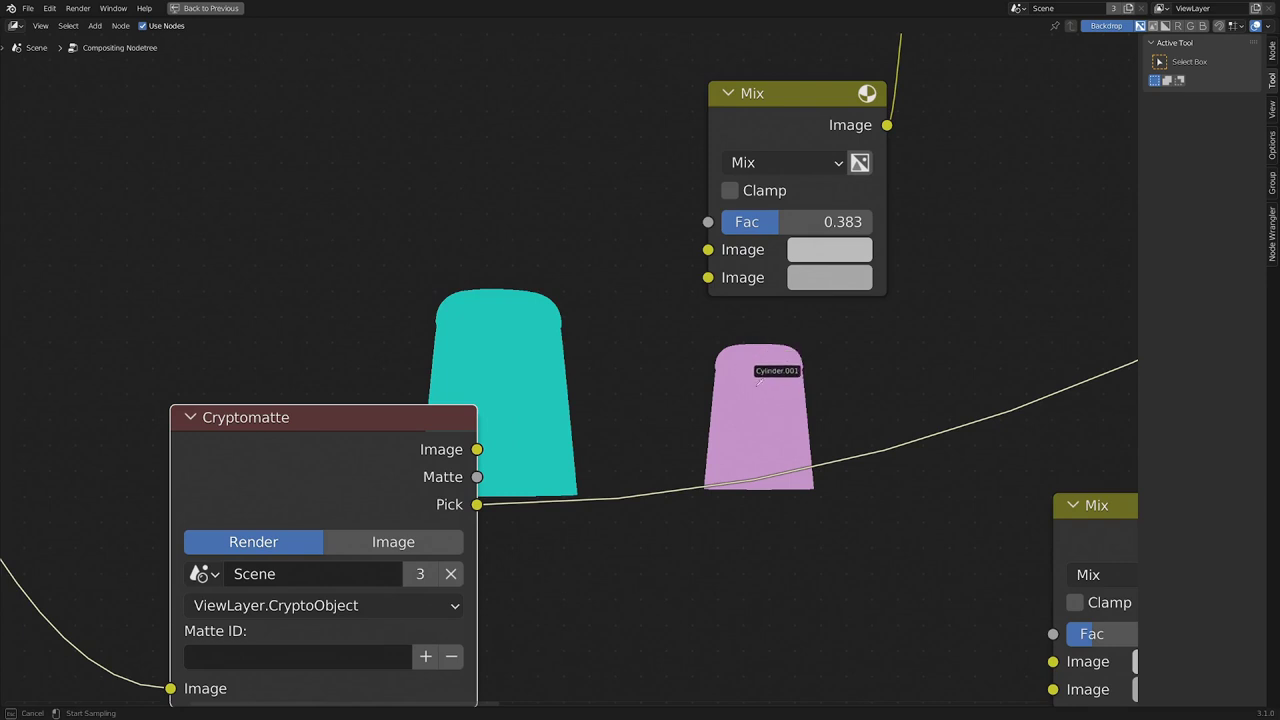
left_click(757, 380)
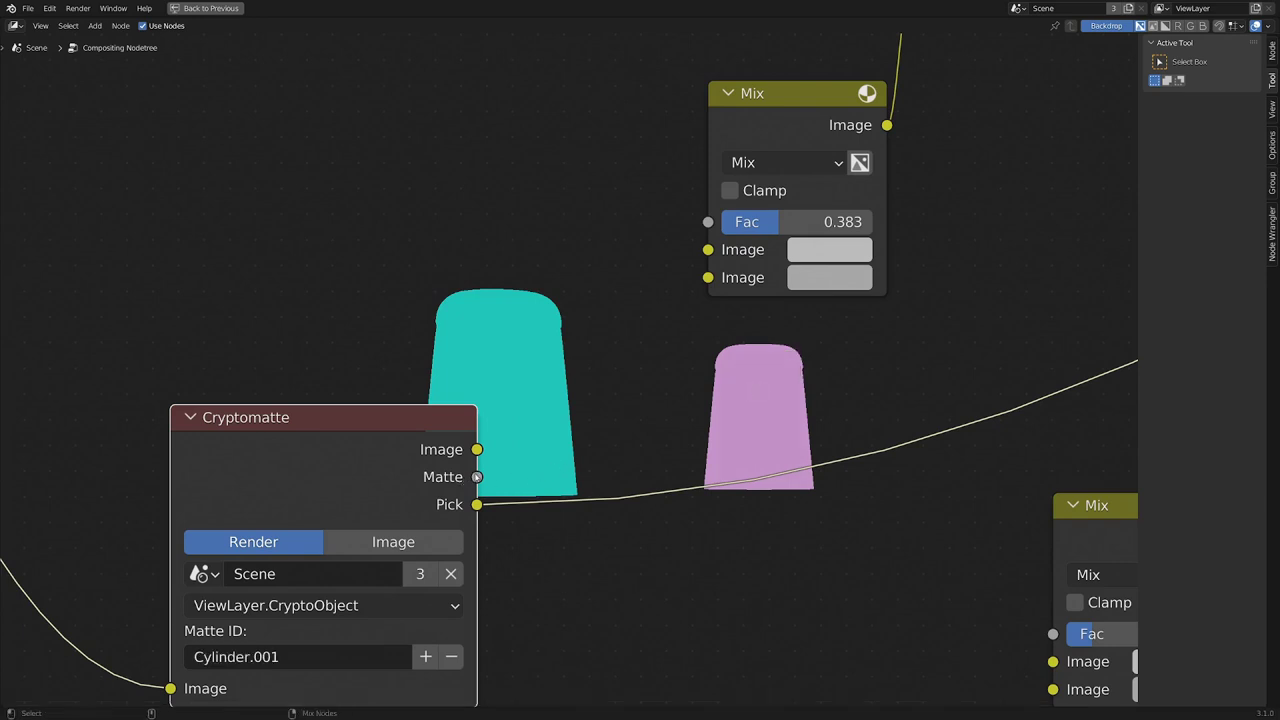
left_click(478, 478, "ctrl+shift")
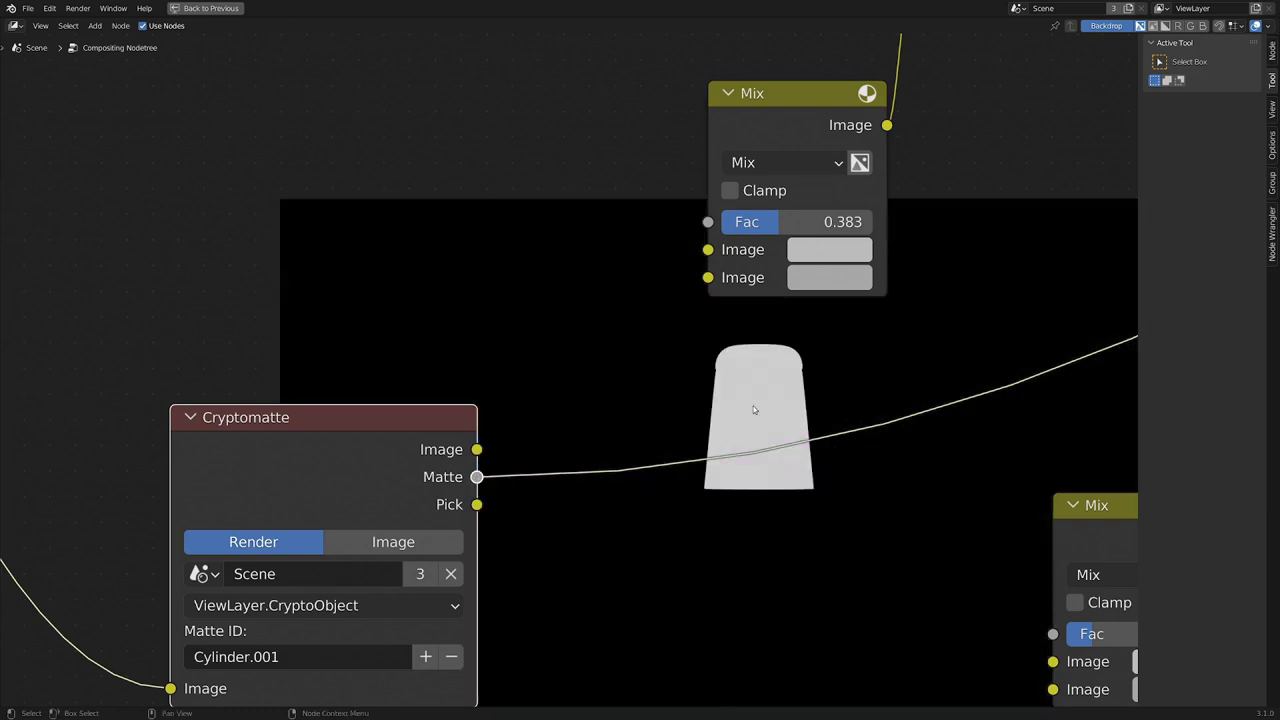
scroll(590, 520, "down", 2)
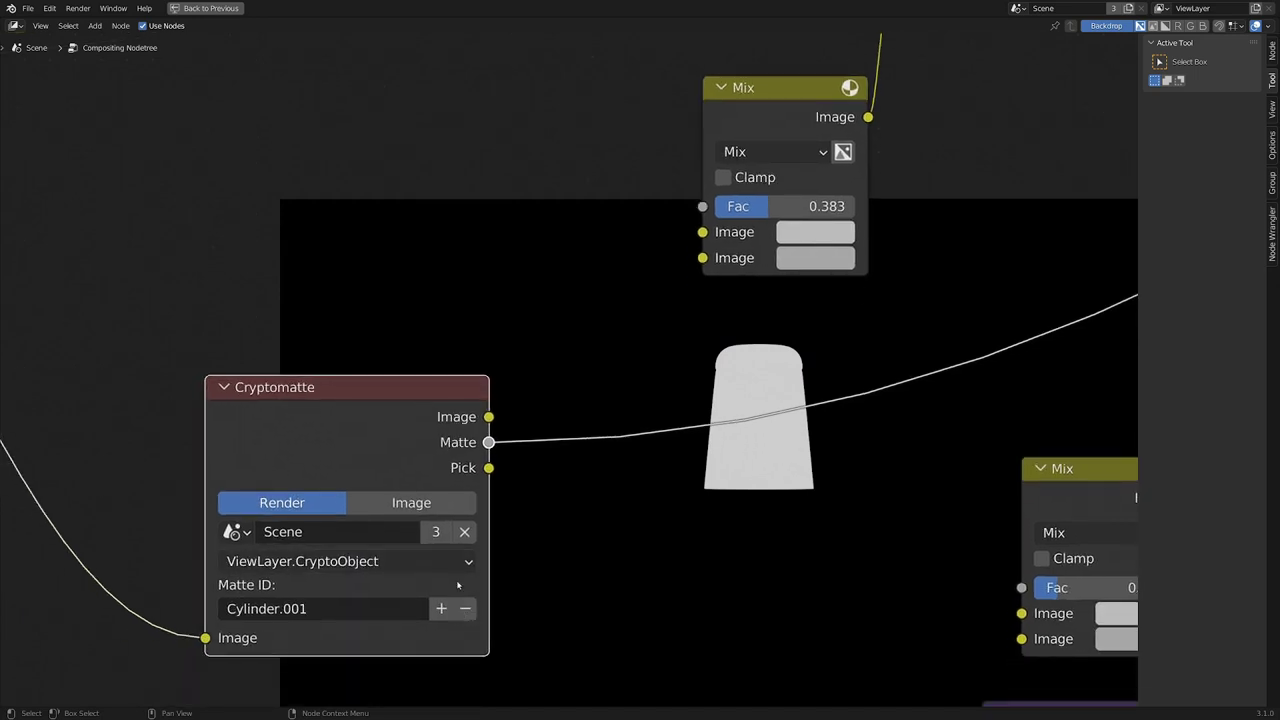
- Switch back to the Pick preview, add the larger tower, Cylinder, to the Matte ID and preview the Matte output
left_click_drag(488, 442, 488, 468, "ctrl")
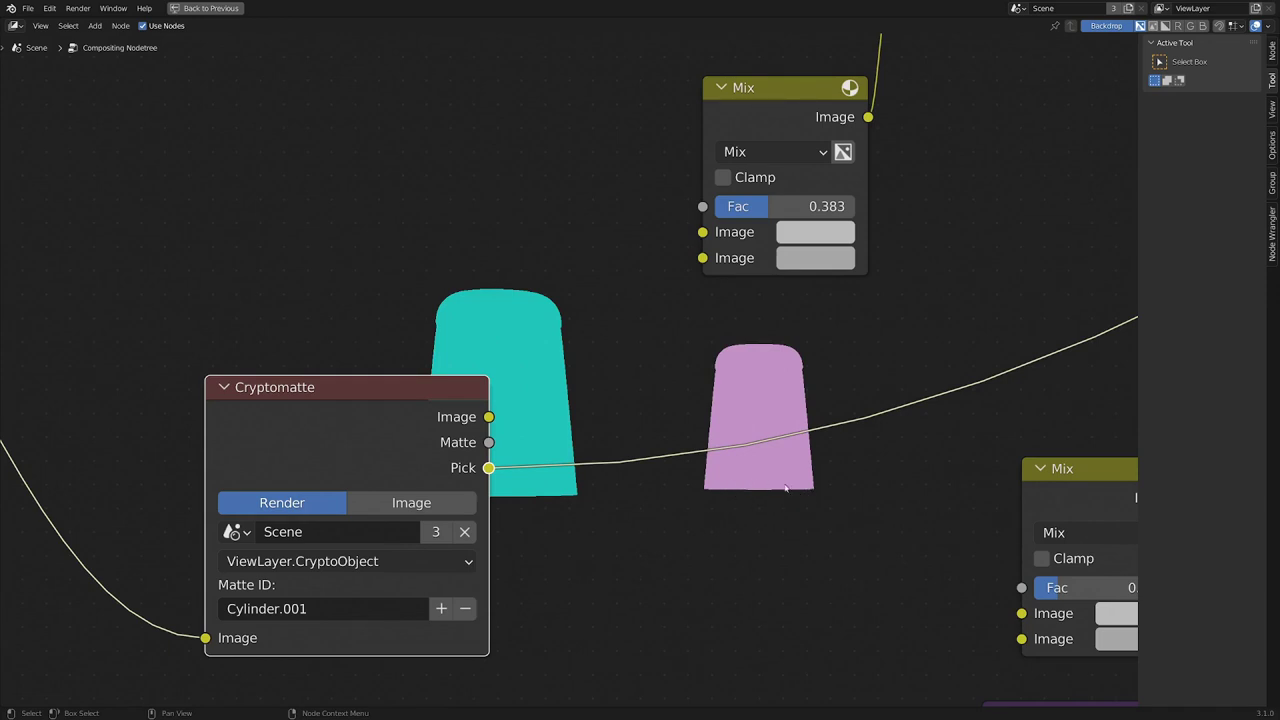
left_click(441, 608)
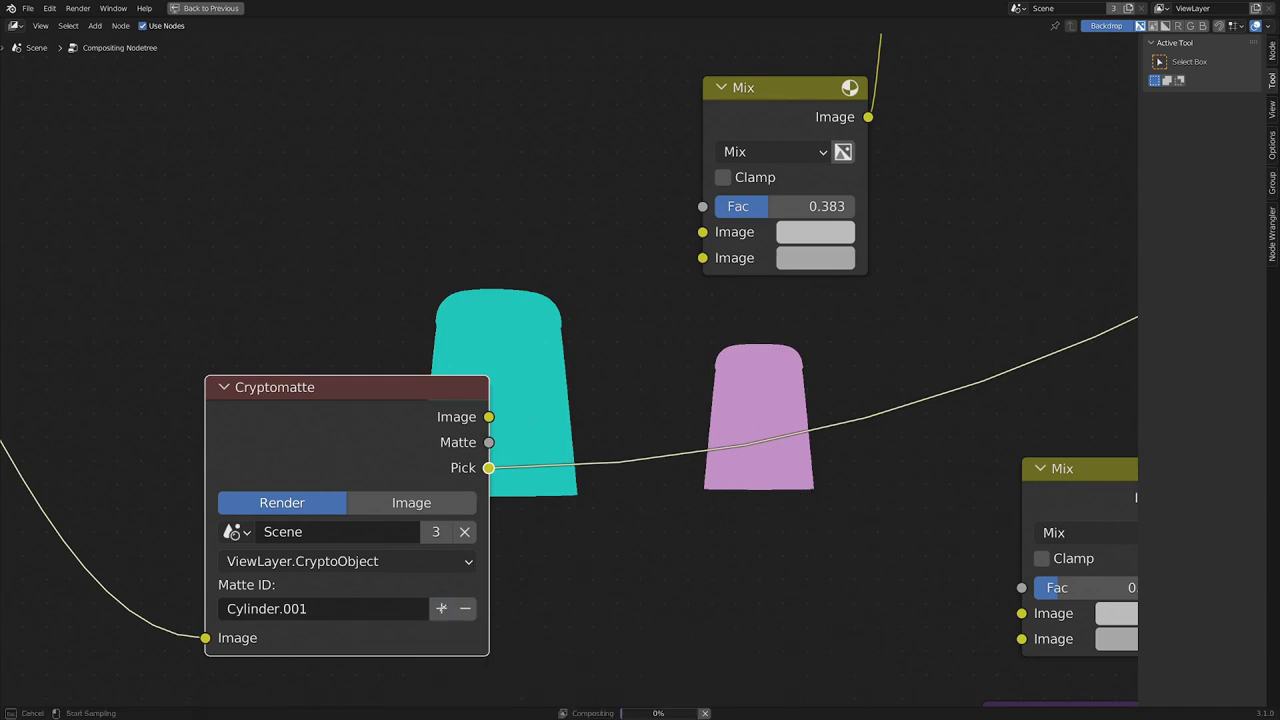
left_click(535, 352)
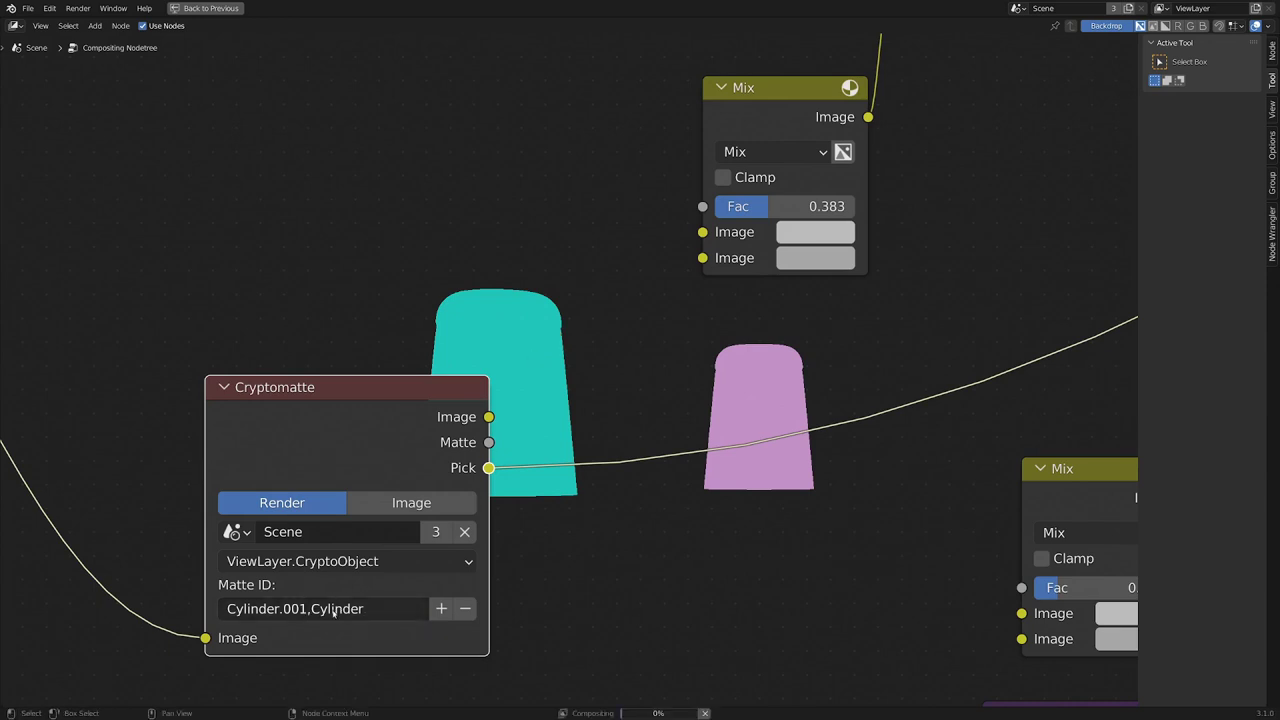
left_click(489, 442, "ctrl+shift")
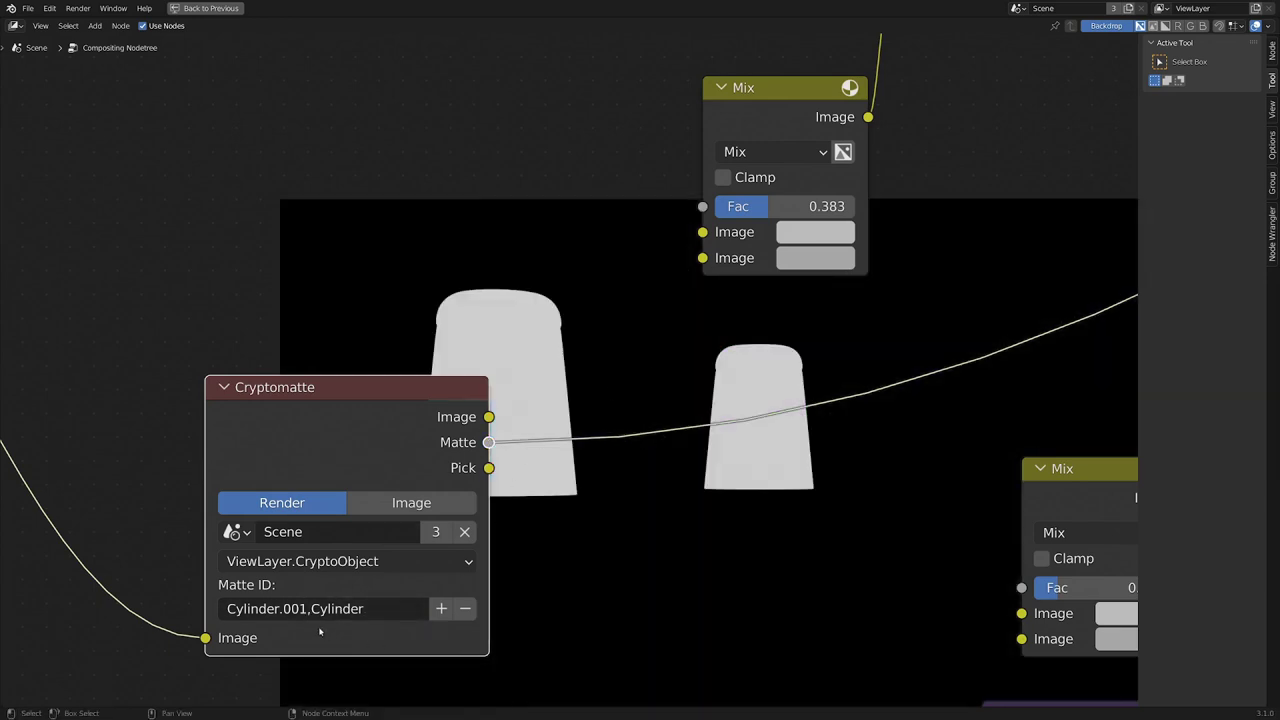
- Delete Cylinder.001 and its comma from the Cryptomatte node's Matte ID list
left_click(316, 610)
left_click_drag(308, 610, 226, 608)
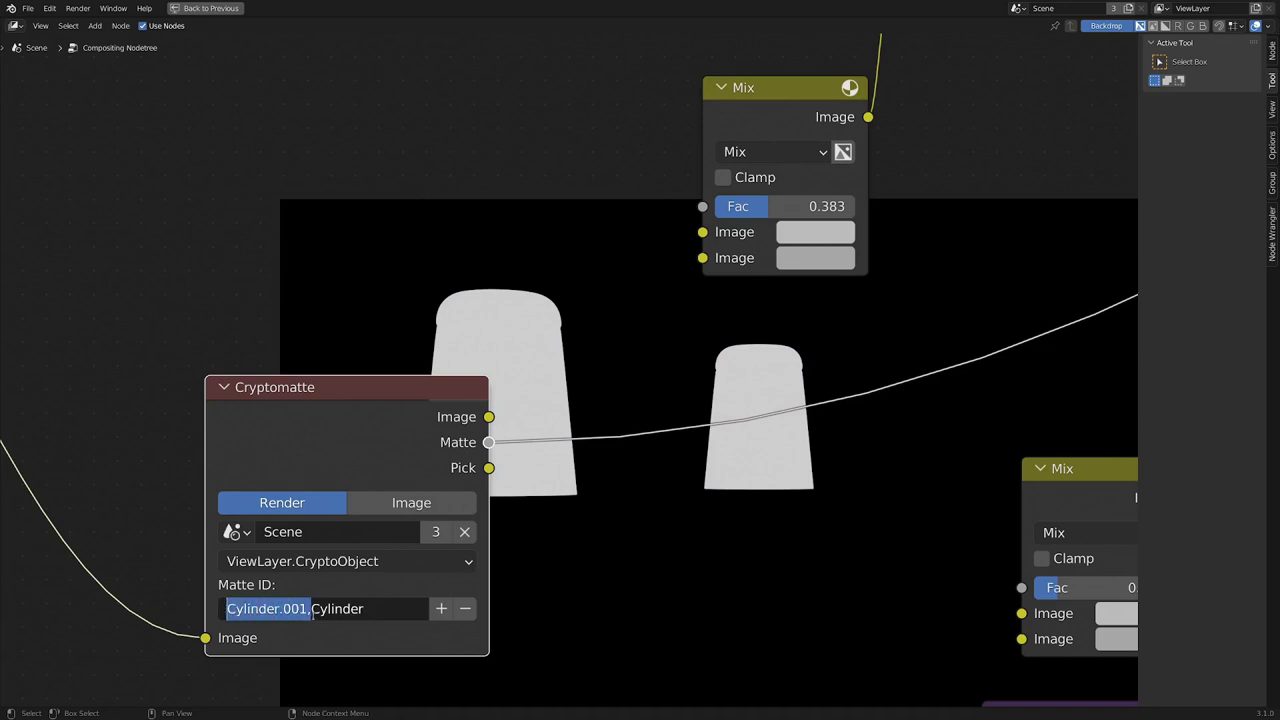
key("BackSpace")
key("Return")
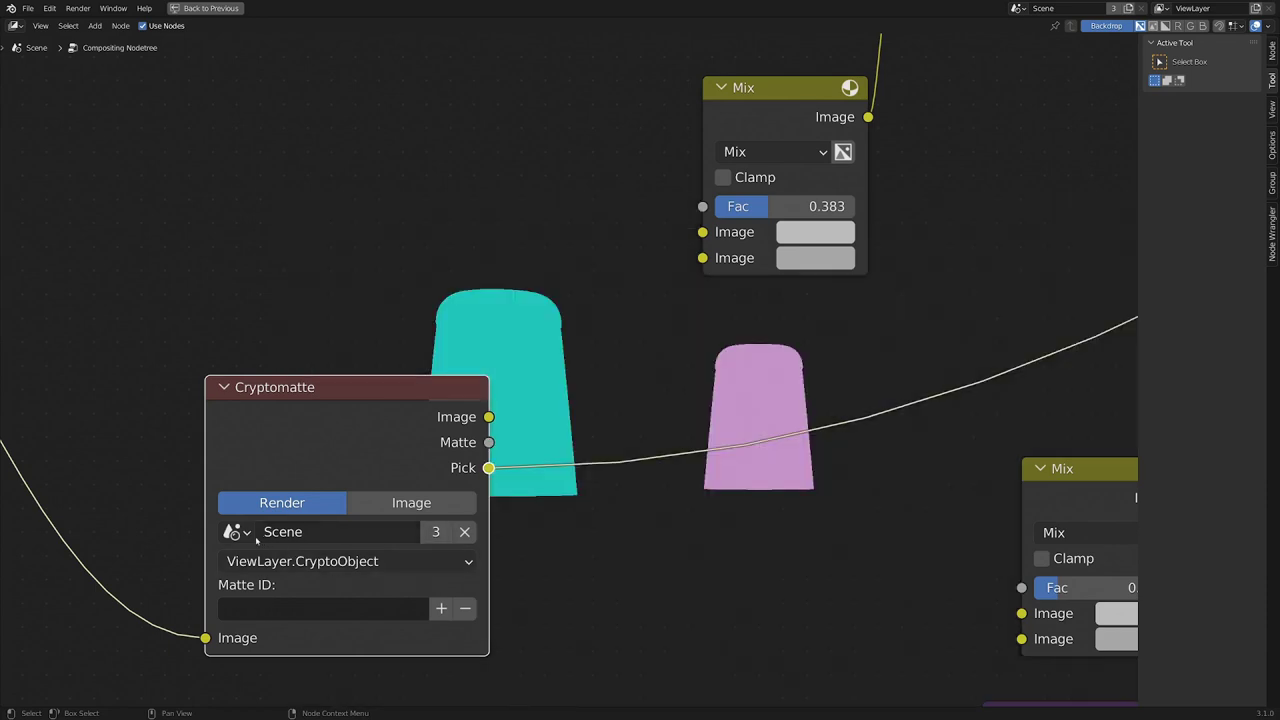
left_click(249, 536)
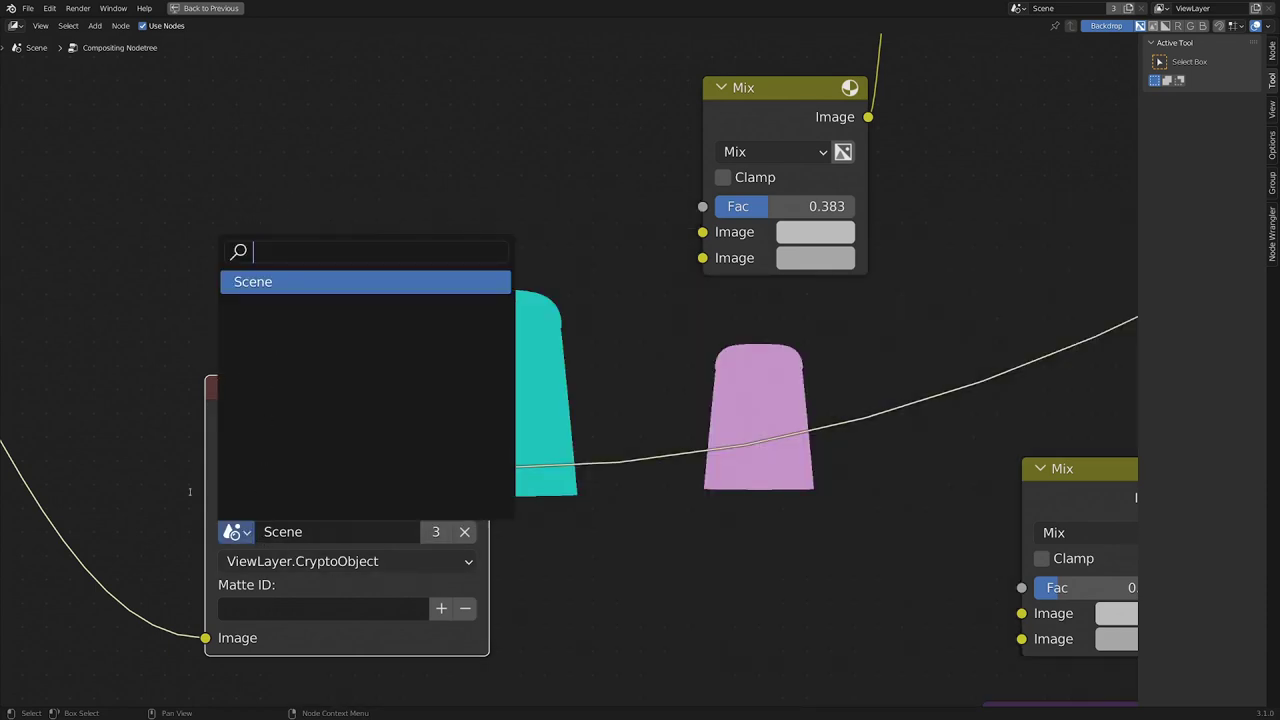
left_click(212, 543)
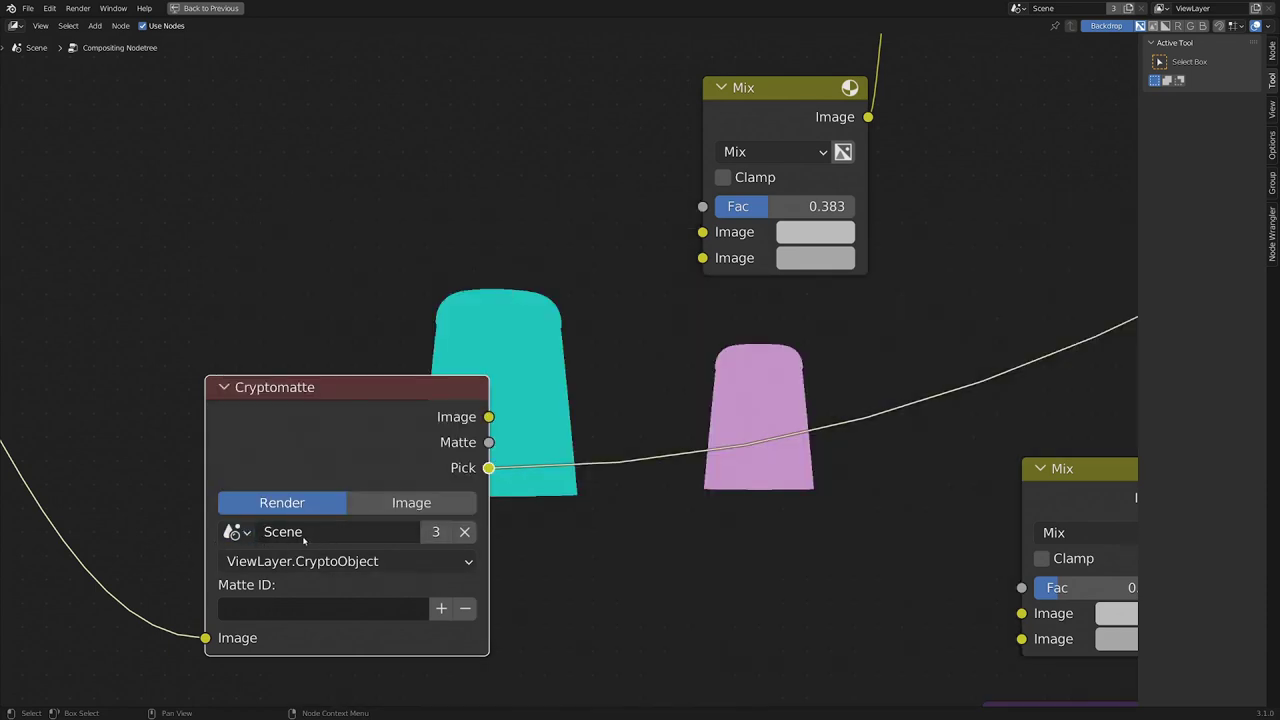
key("ctrl+shift+z")
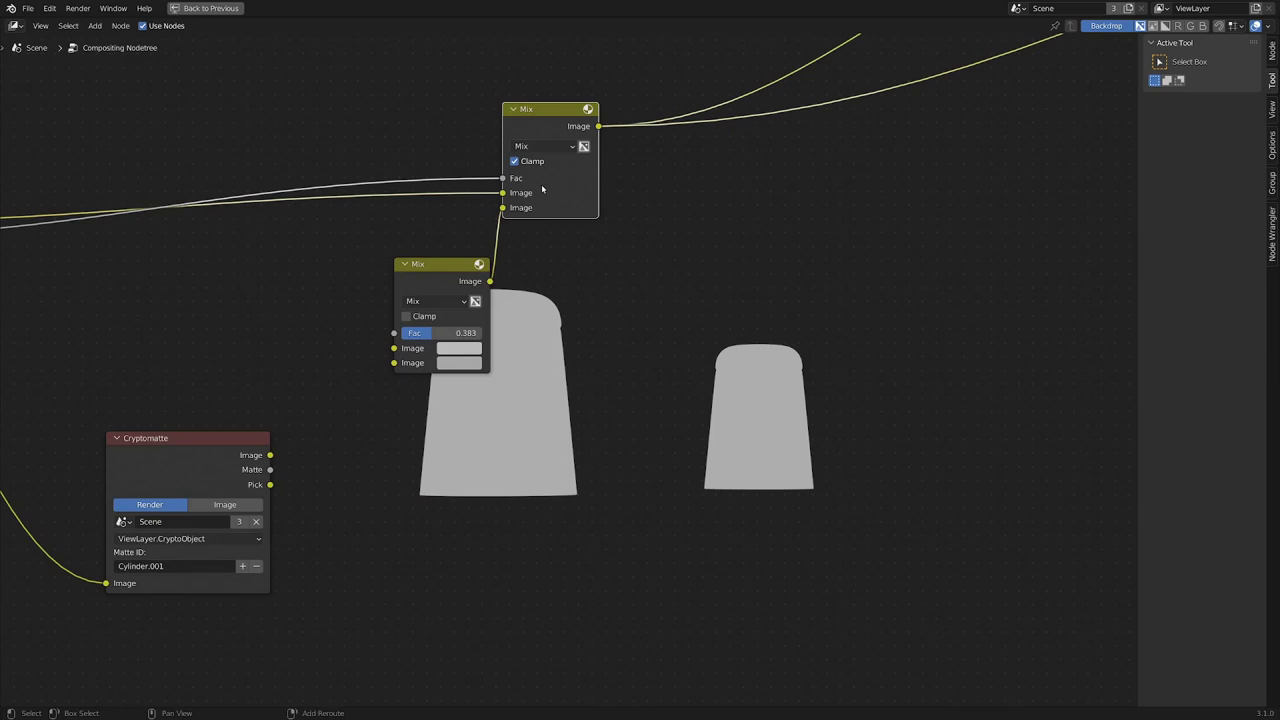
- Duplicate the clamped Mix node, insert the copy on its outgoing Image link and move it lower
key("shift+d")
left_click(840, 107)
left_click_drag(840, 107, 834, 261)
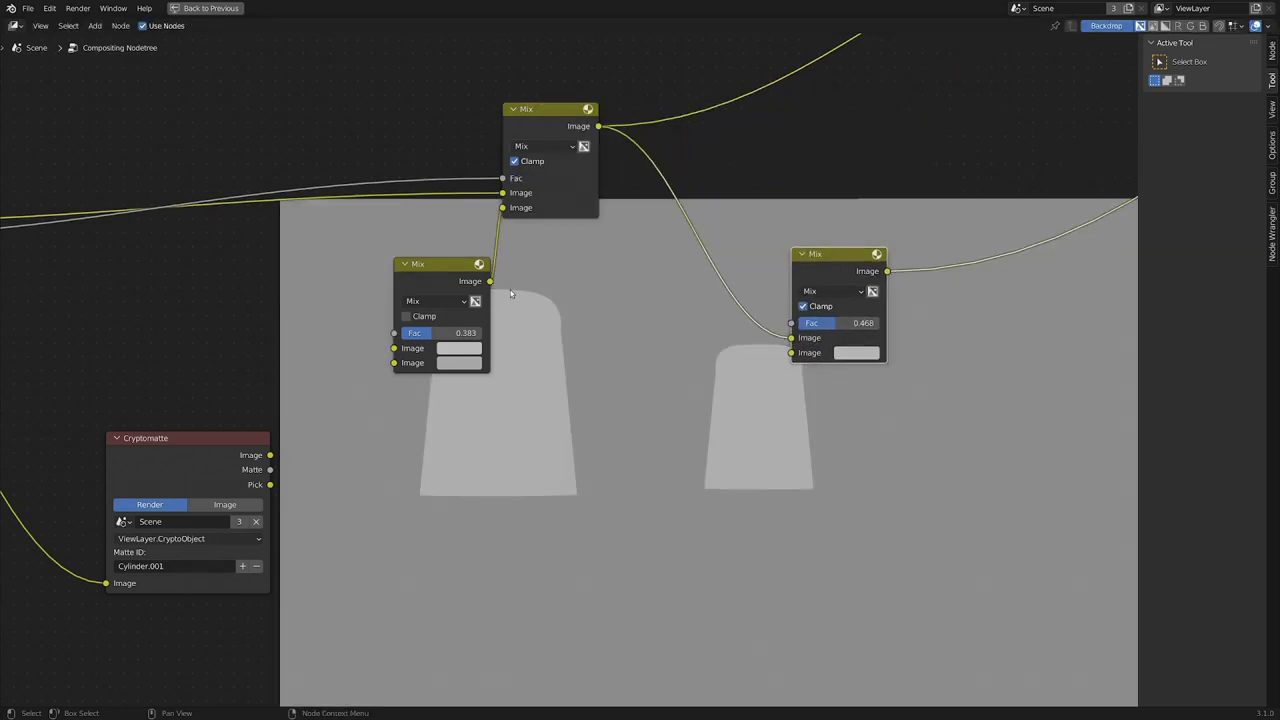
- Duplicate the 0.383 Mix node below and connect the copy to the new clamped Mix node's second Image input
left_click(441, 280)
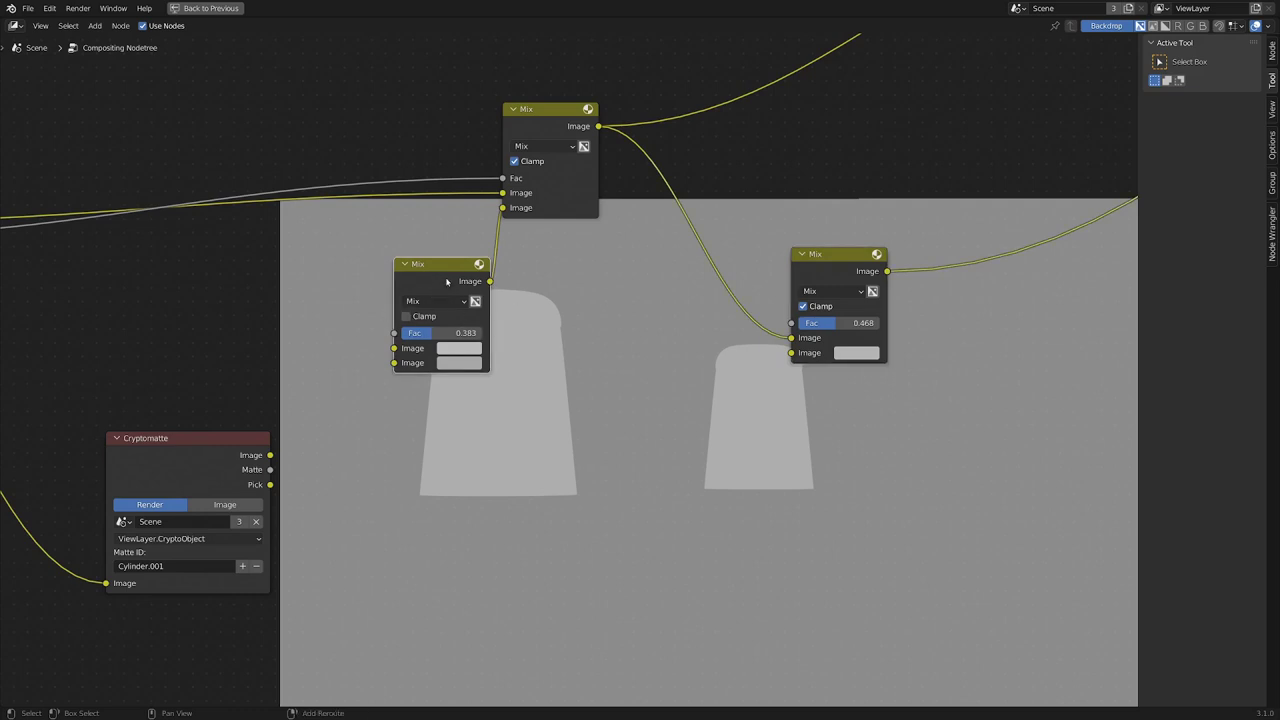
key("shift+d")
left_click(641, 565)
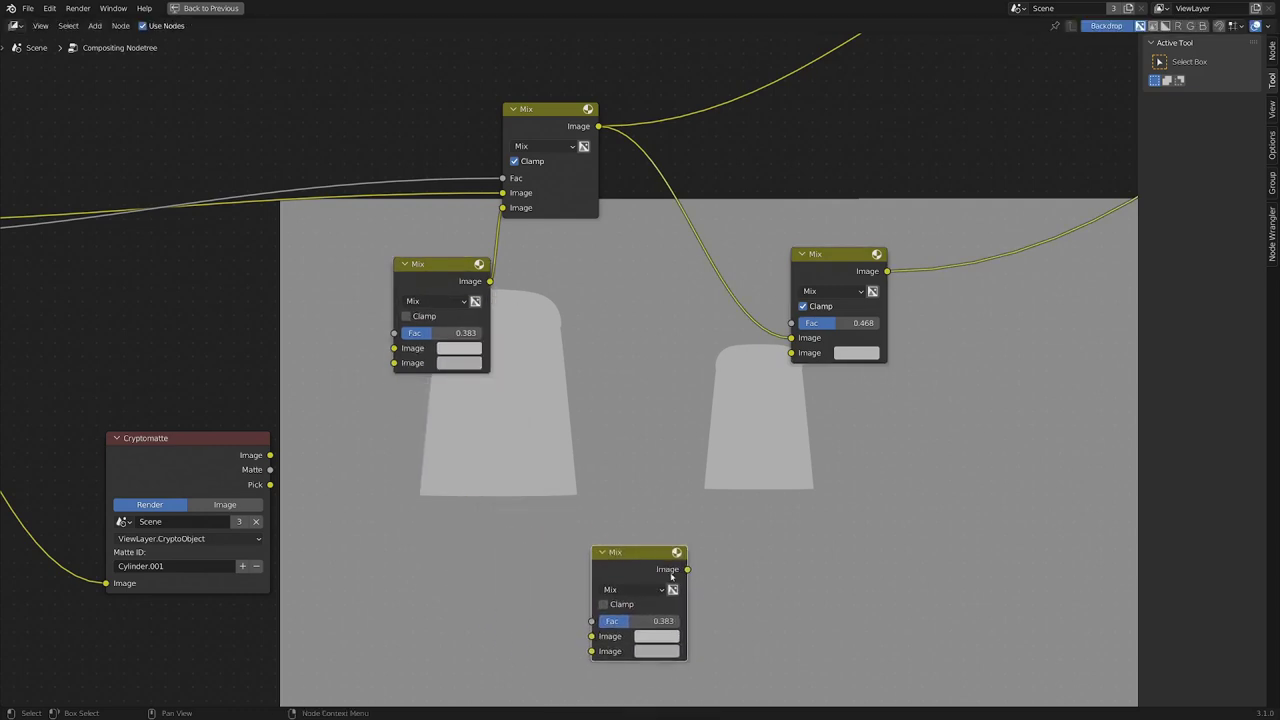
left_click_drag(687, 570, 799, 355)
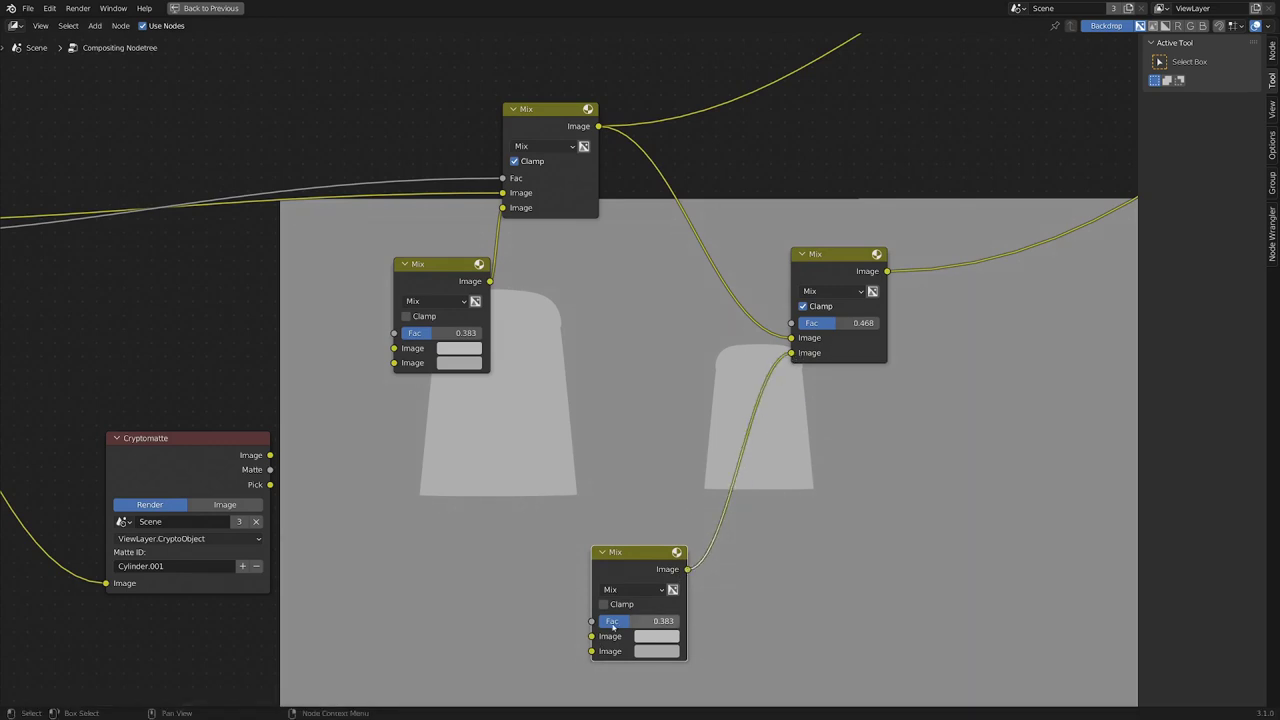
- Set the copied Mix node's Fac to 0.253 and connect the Cryptomatte's Matte output to the new clamped Mix node's Fac
mouse_move(640, 621)
left_mouse_down()
mouse_move(624, 621)
mouse_move(623, 636)
left_mouse_up()
left_click_drag(270, 470, 791, 323)
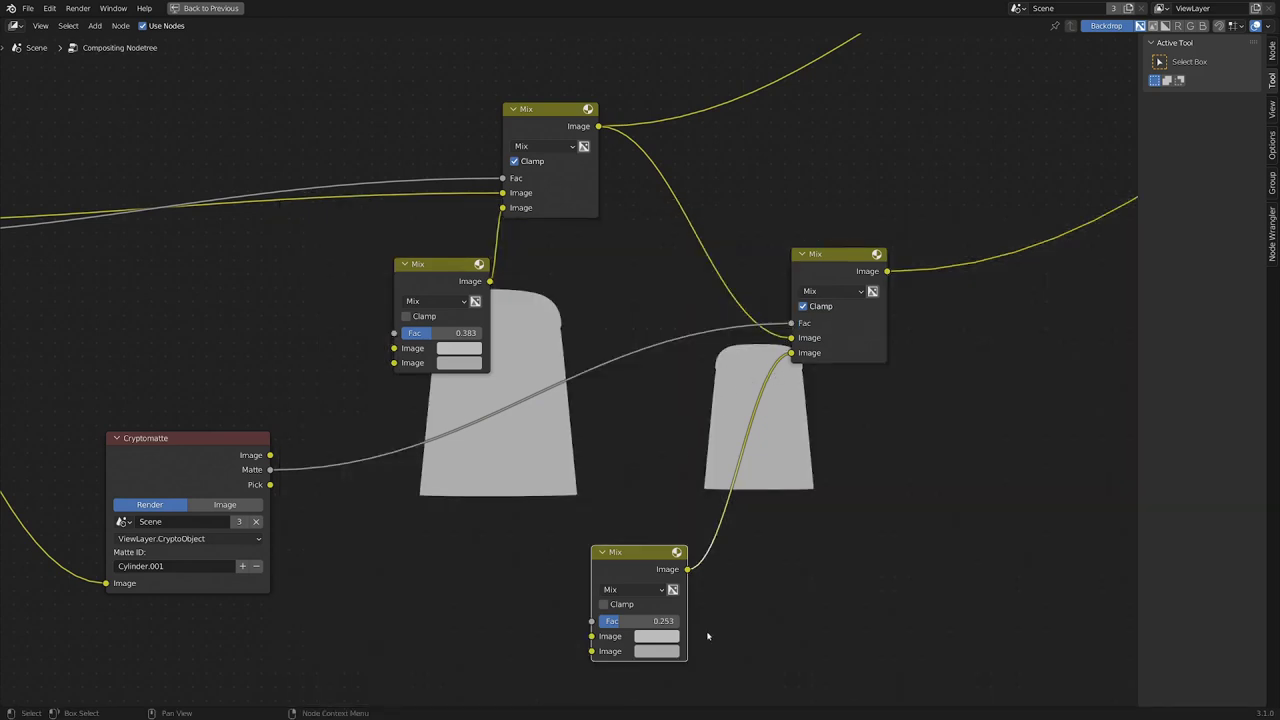
- Enlarge the backdrop, test the lower Mix node's Fac at 0 and 1, and set it to 0.221
scroll(757, 453, "up", 2)
key("alt+v")
key("alt+v")
key("alt+v")
key("alt+v")
key("alt+v")
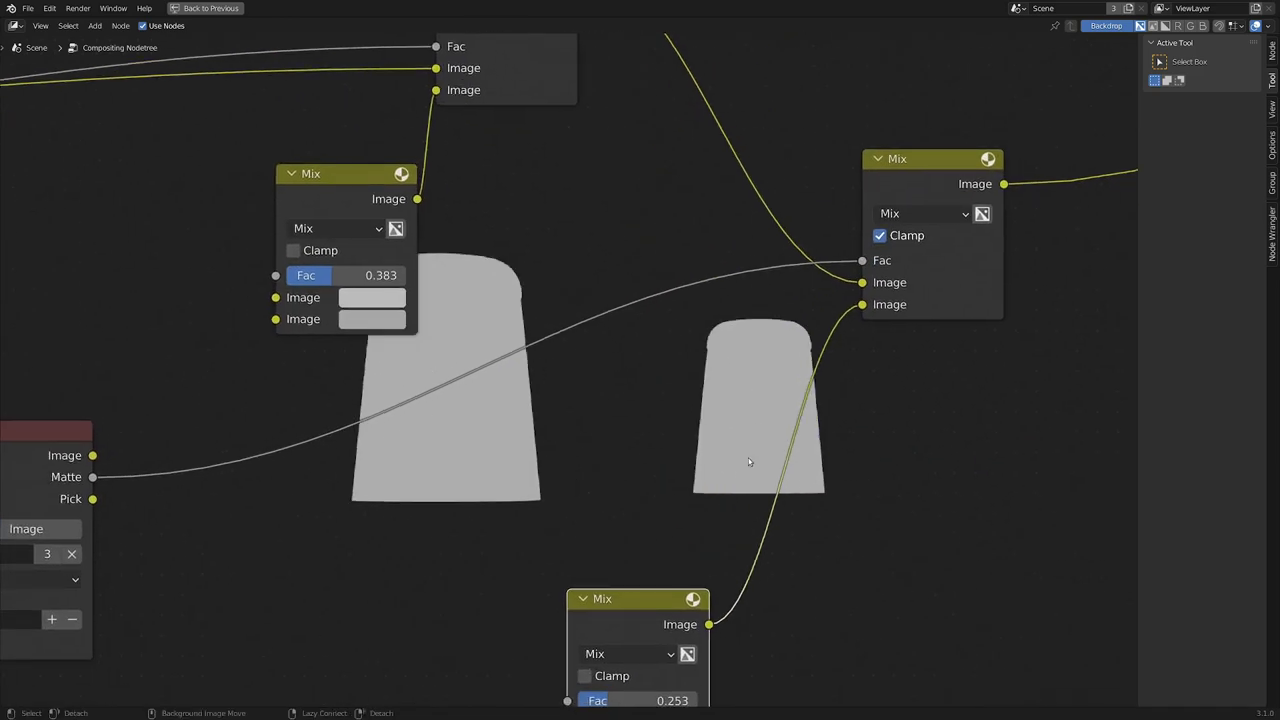
middle_click_drag(675, 607, 679, 410)
left_click_drag(634, 504, 585, 506)
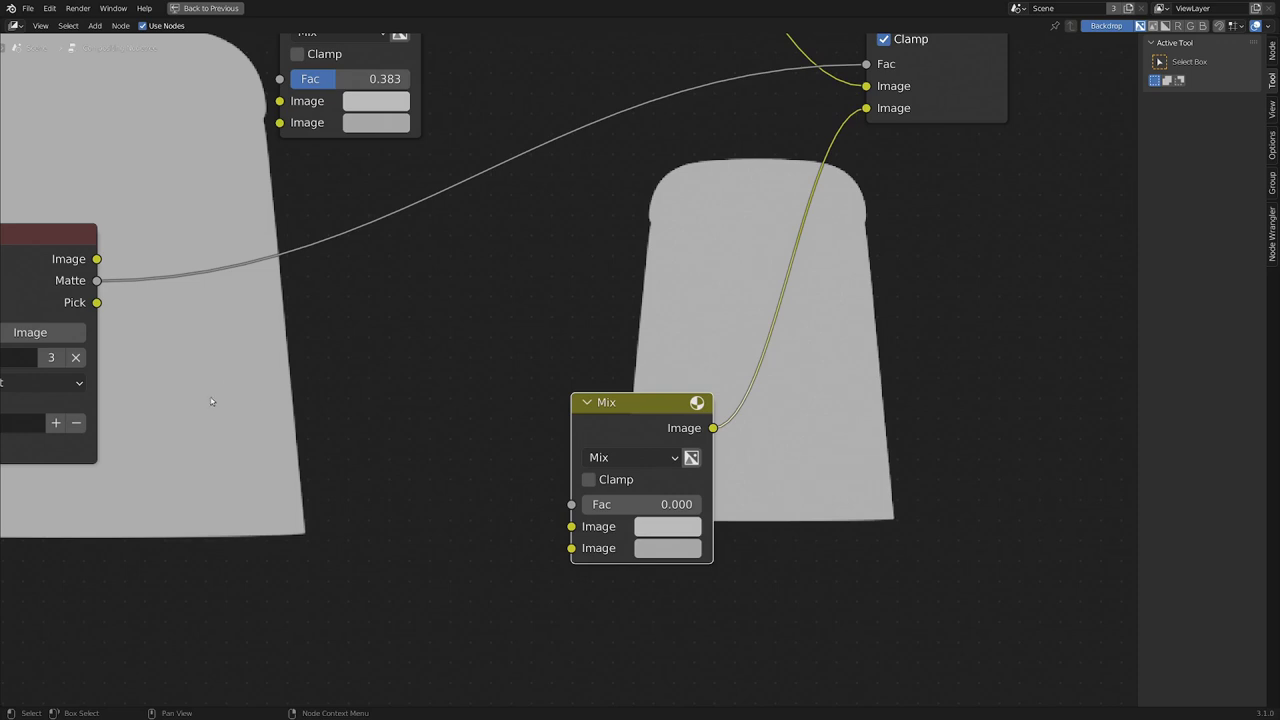
left_click_drag(585, 505, 700, 505)
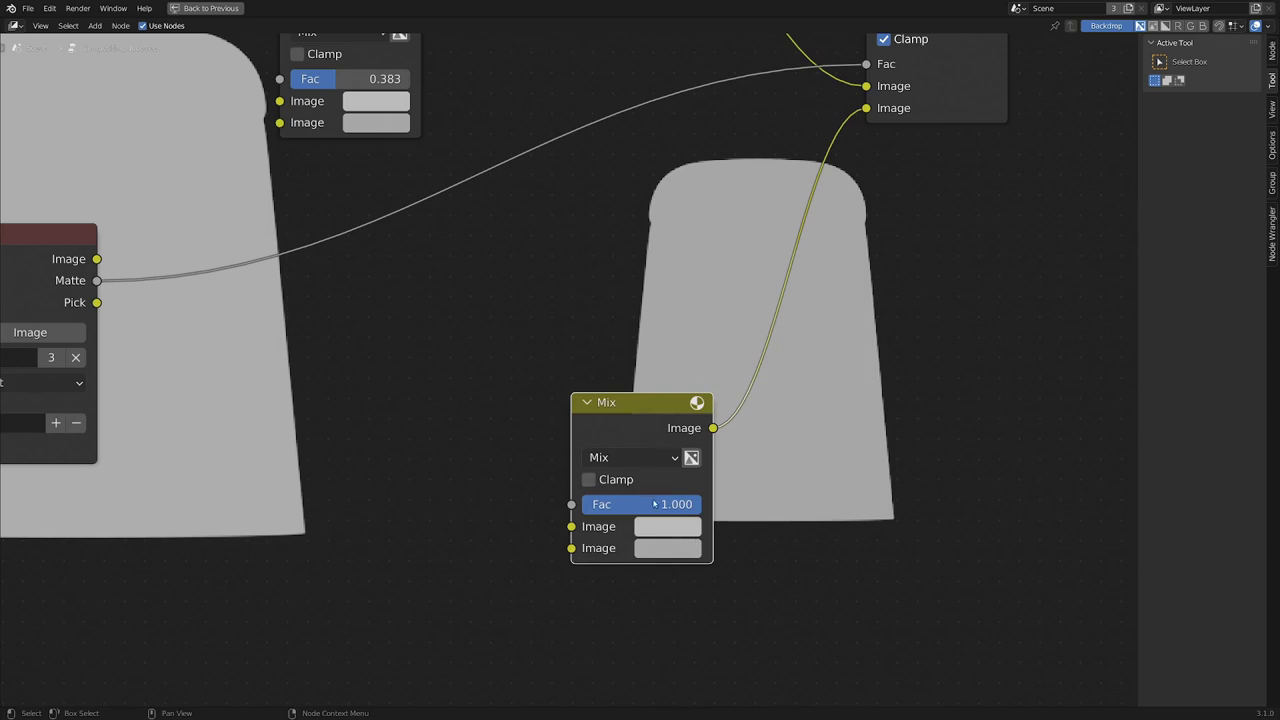
left_click_drag(655, 504, 608, 504)
- Preview the Alpha Over node's composite and examine the smaller tower's edges against the foggy footage
scroll(592, 461, "down", 4)
middle_click_drag(737, 339, 724, 394)
left_click(182, 396, "ctrl+shift")
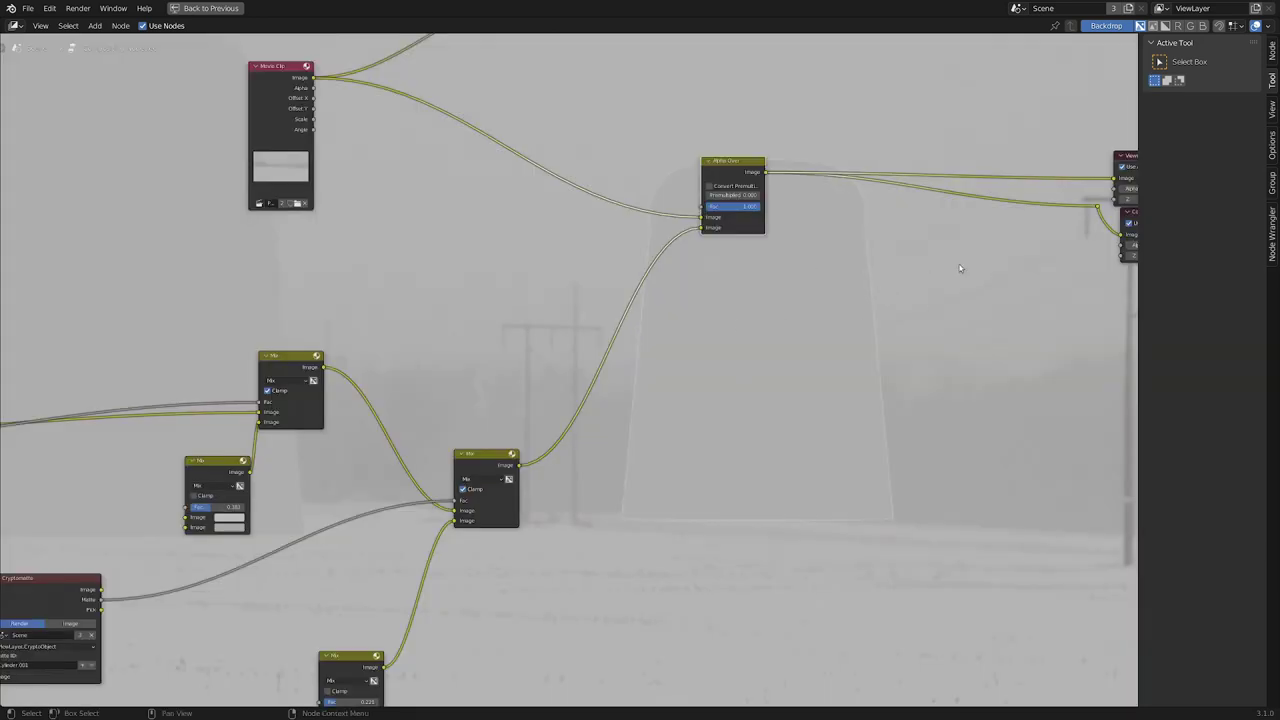
scroll(657, 421, "down", 2)
middle_click_drag(657, 421, 686, 337)
scroll(647, 339, "down", 1)
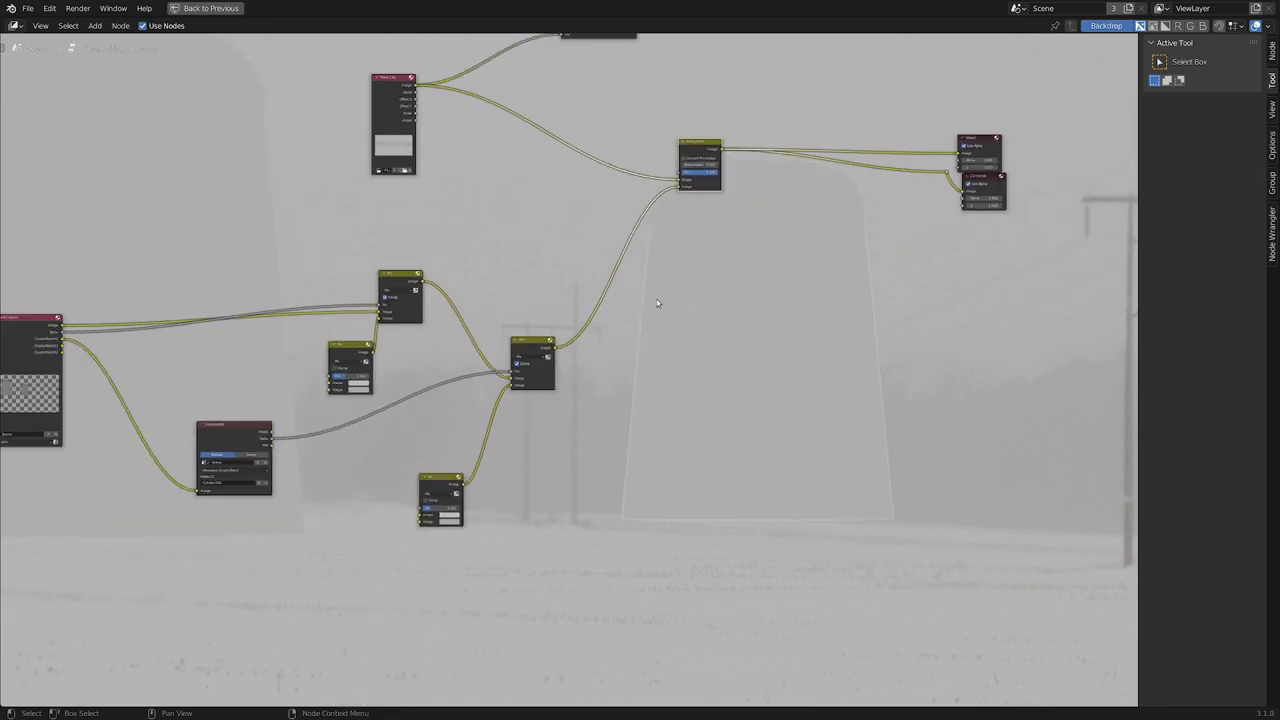
scroll(239, 437, "up", 1)
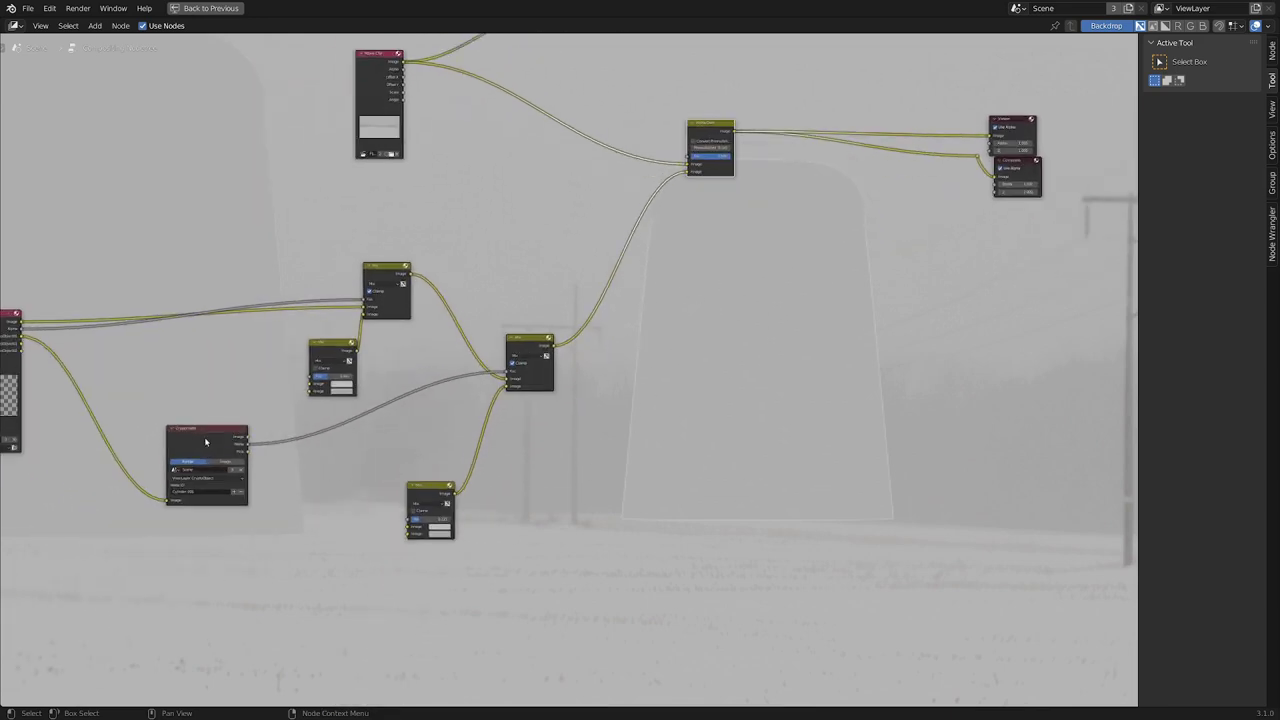
- Insert a Dilate/Erode node on the link from the Cryptomatte's Matte output to the second clamped Mix node's Fac
left_click_drag(200, 441, 219, 450)
scroll(229, 466, "up", 5)
middle_click_drag(229, 467, 458, 417)
scroll(458, 418, "up", 2)
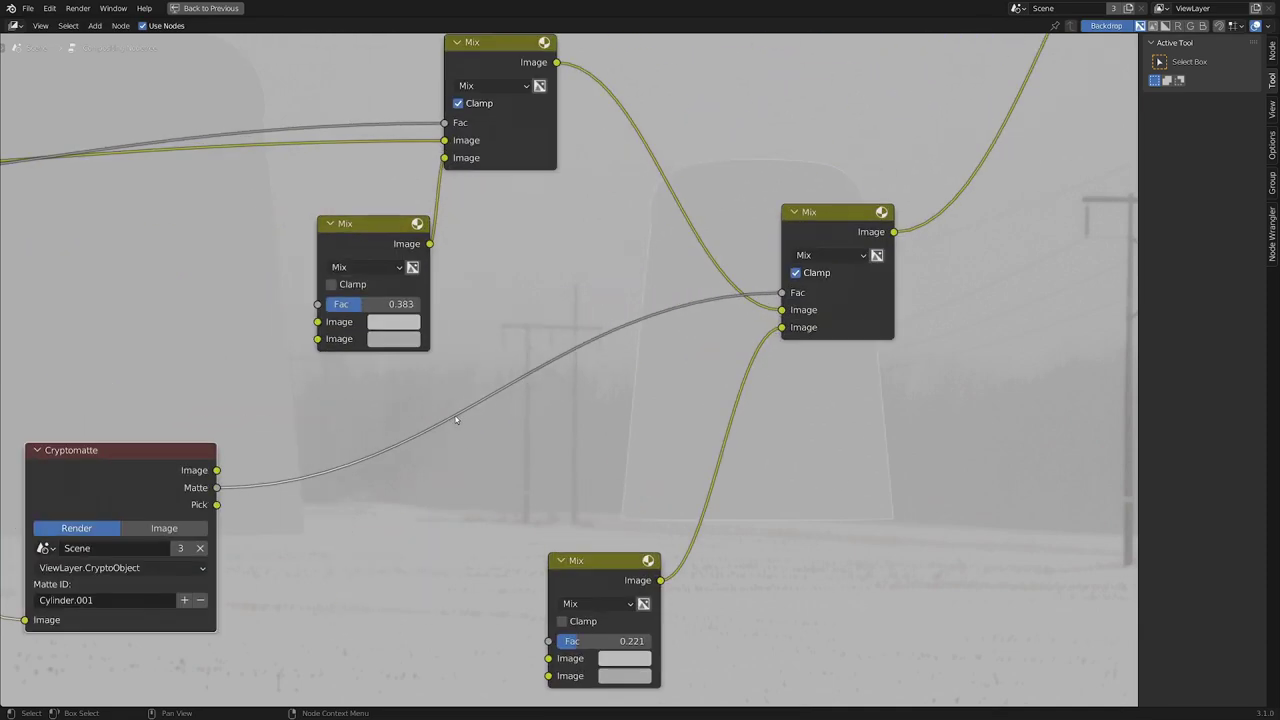
key("shift+a")
mouse_move(427, 396)
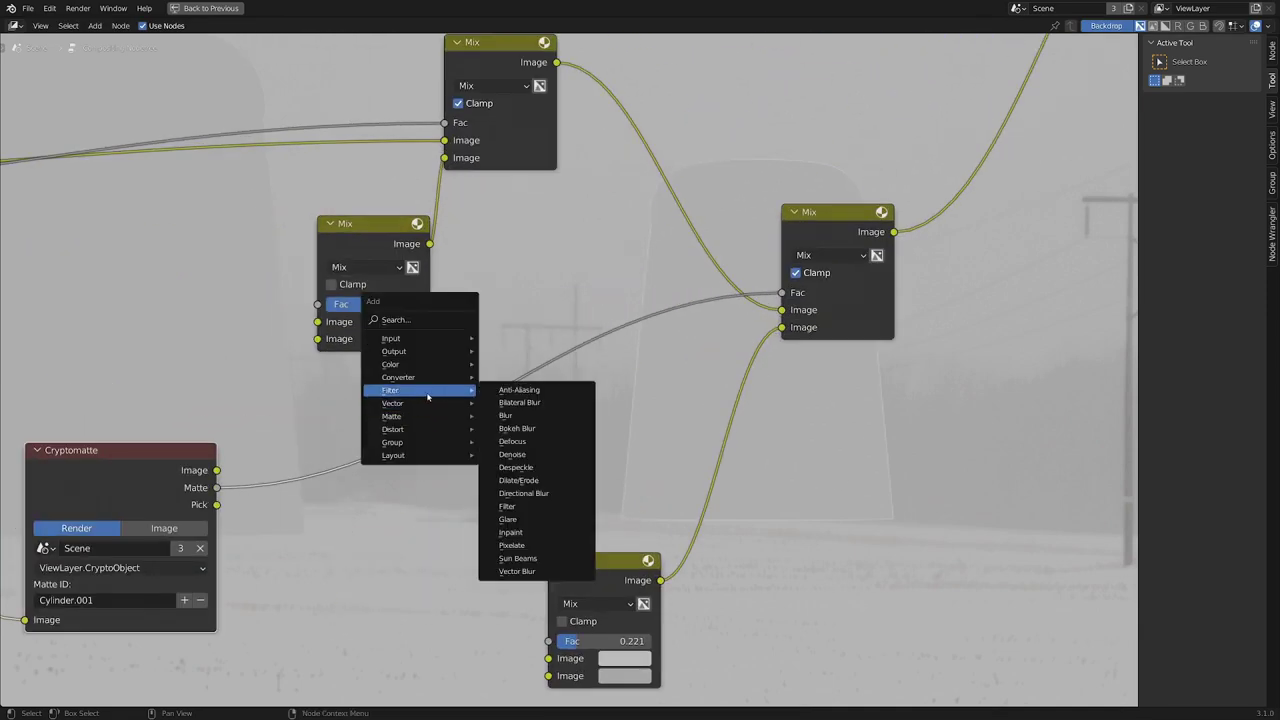
left_click(555, 480)
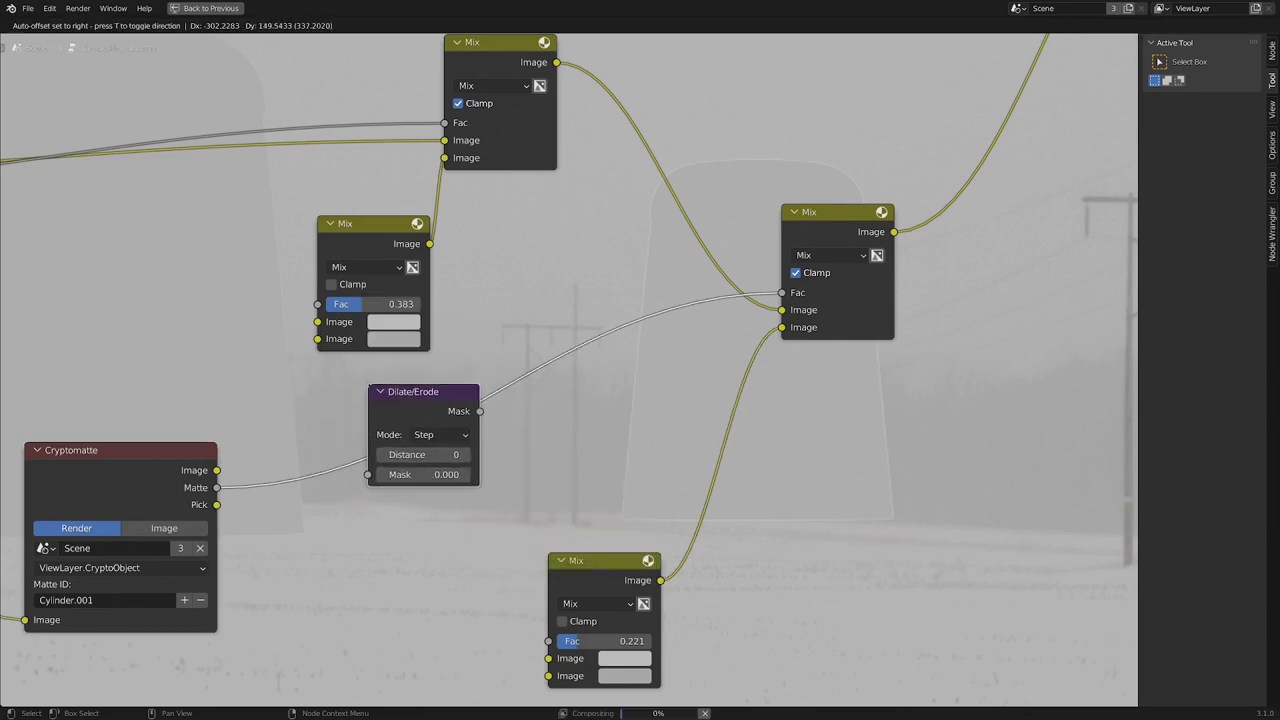
left_click(396, 394)
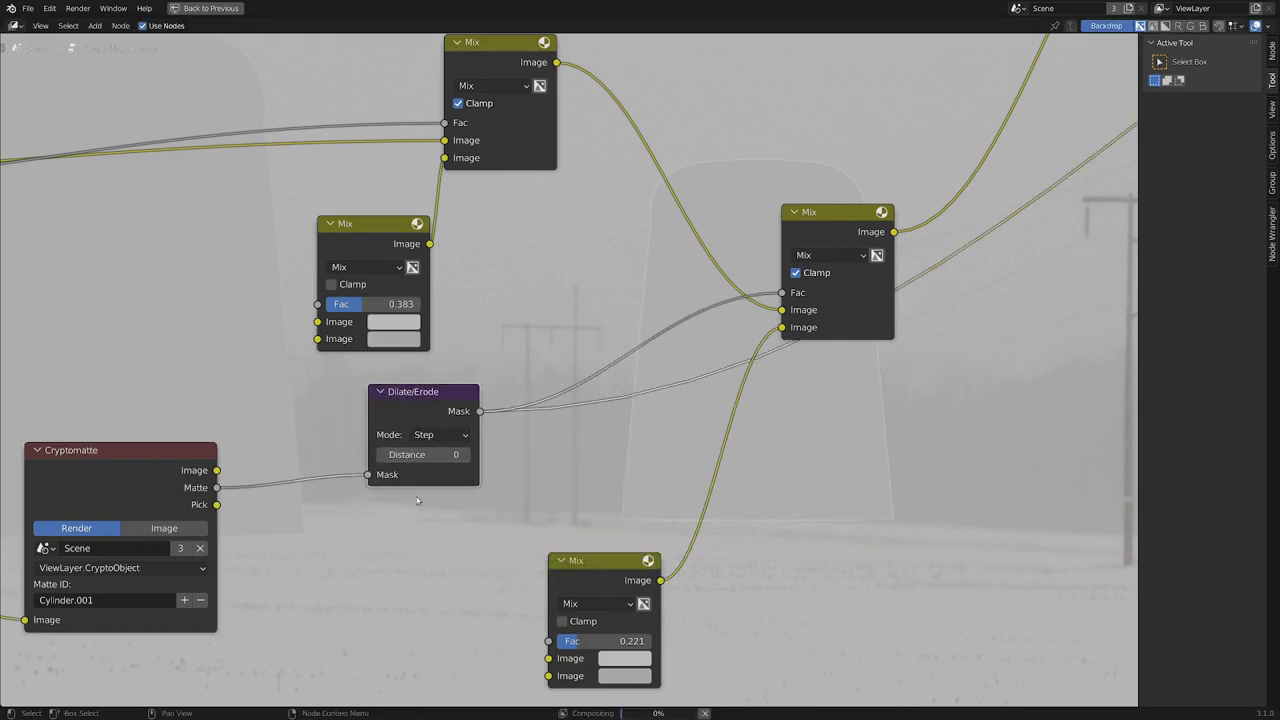
- Set the Dilate/Erode node's Distance to -1 to shrink the smaller tower's matte slightly
scroll(407, 543, "up", 1)
scroll(407, 543, "up", 2)
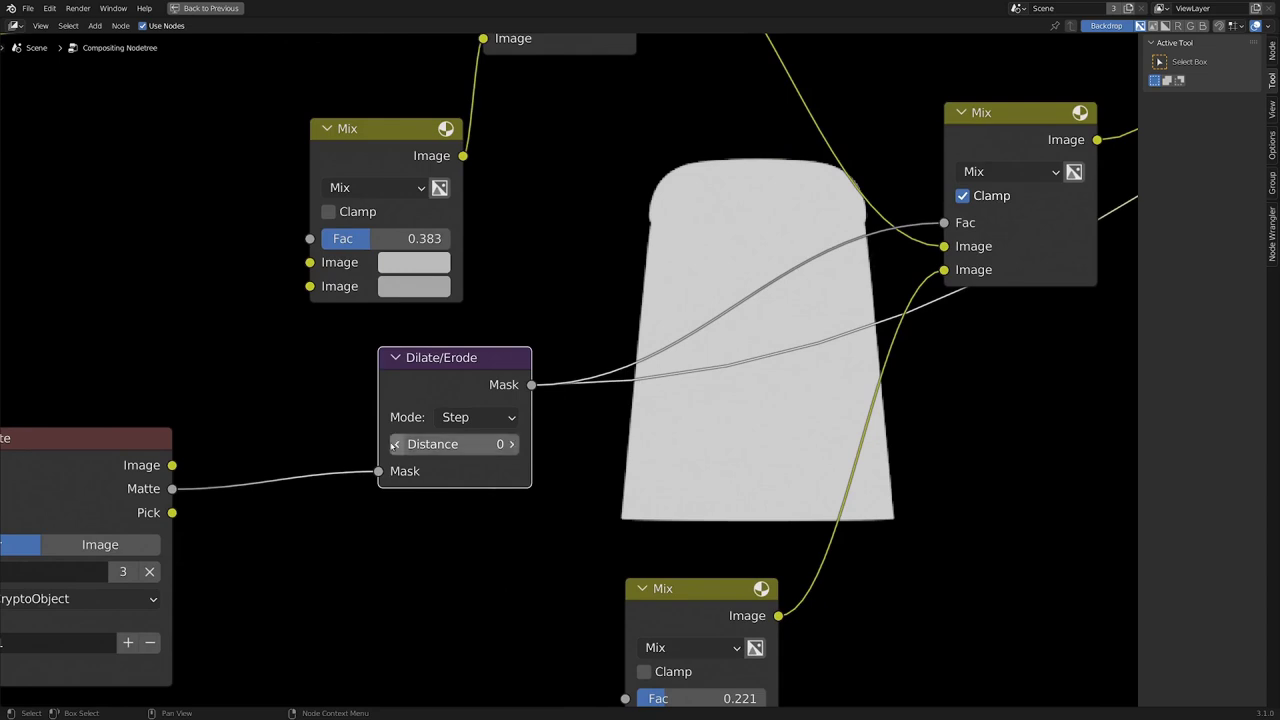
left_click(395, 445)
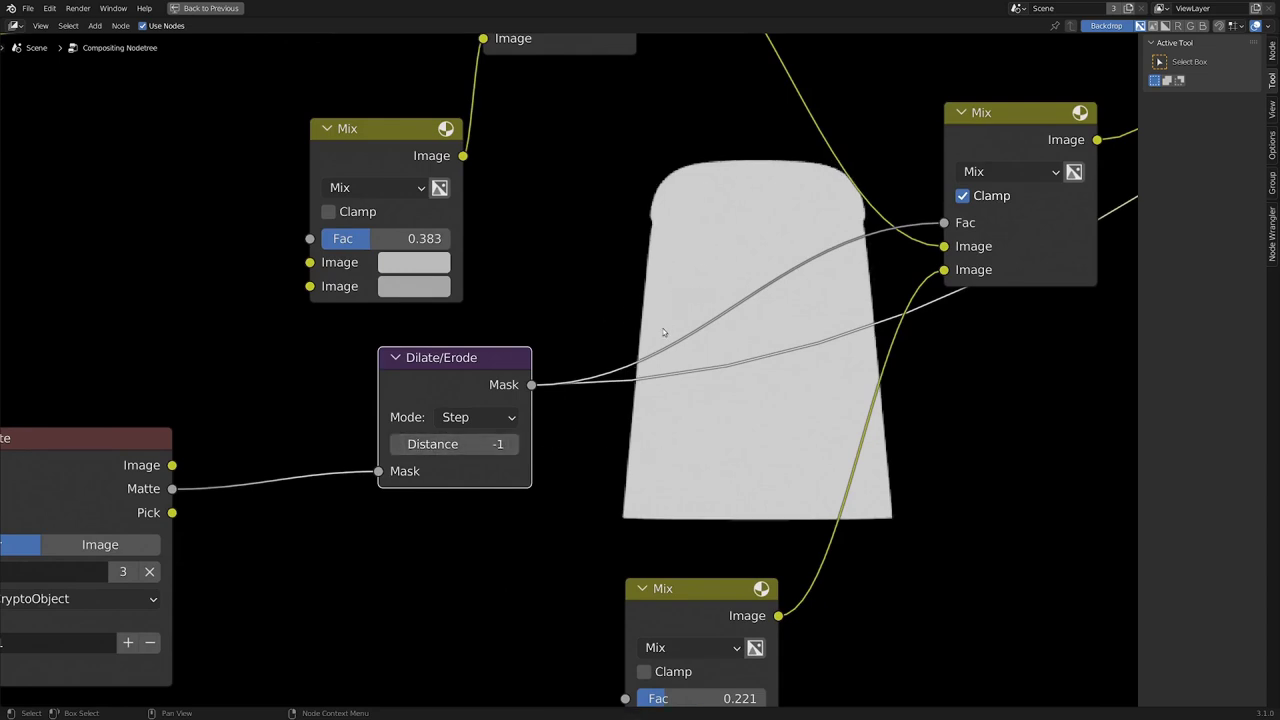
- Preview the second clamped Mix node's output and switch the preview back to the Alpha Over composite
scroll(648, 304, "down", 6)
middle_click_drag(648, 304, 540, 403)
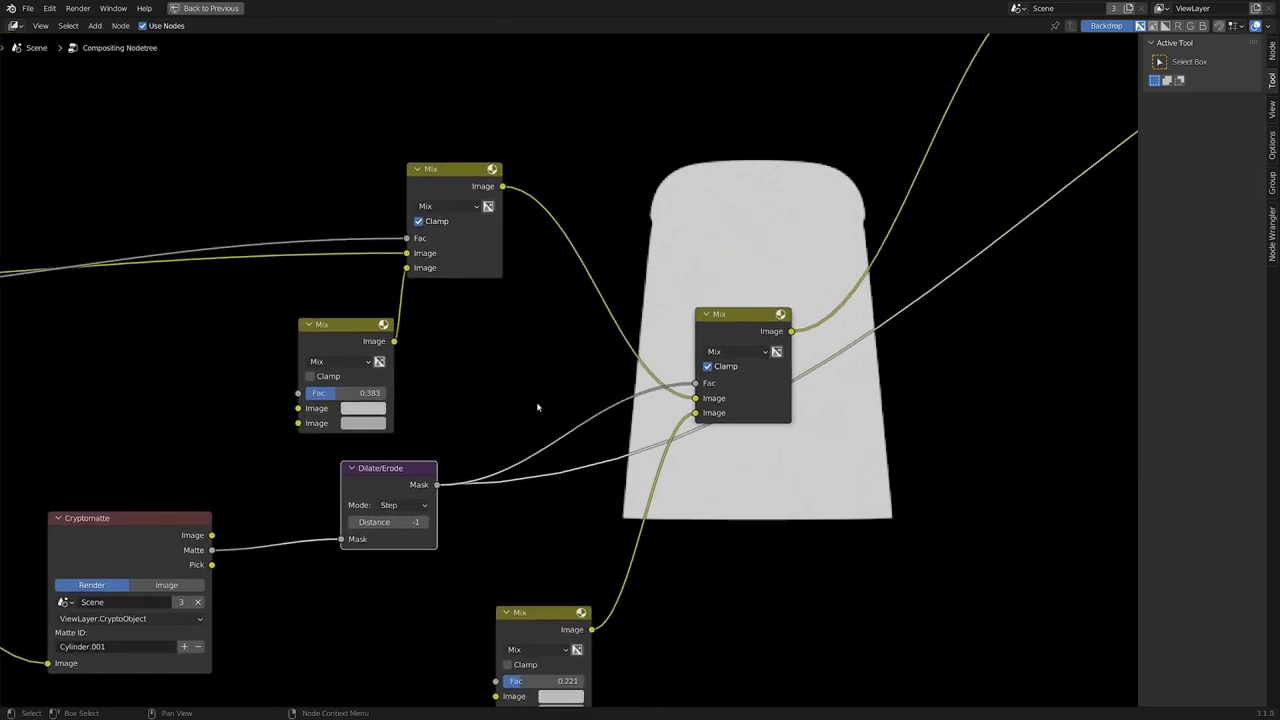
scroll(545, 400, "up", 3)
left_click(784, 329, "ctrl+shift")
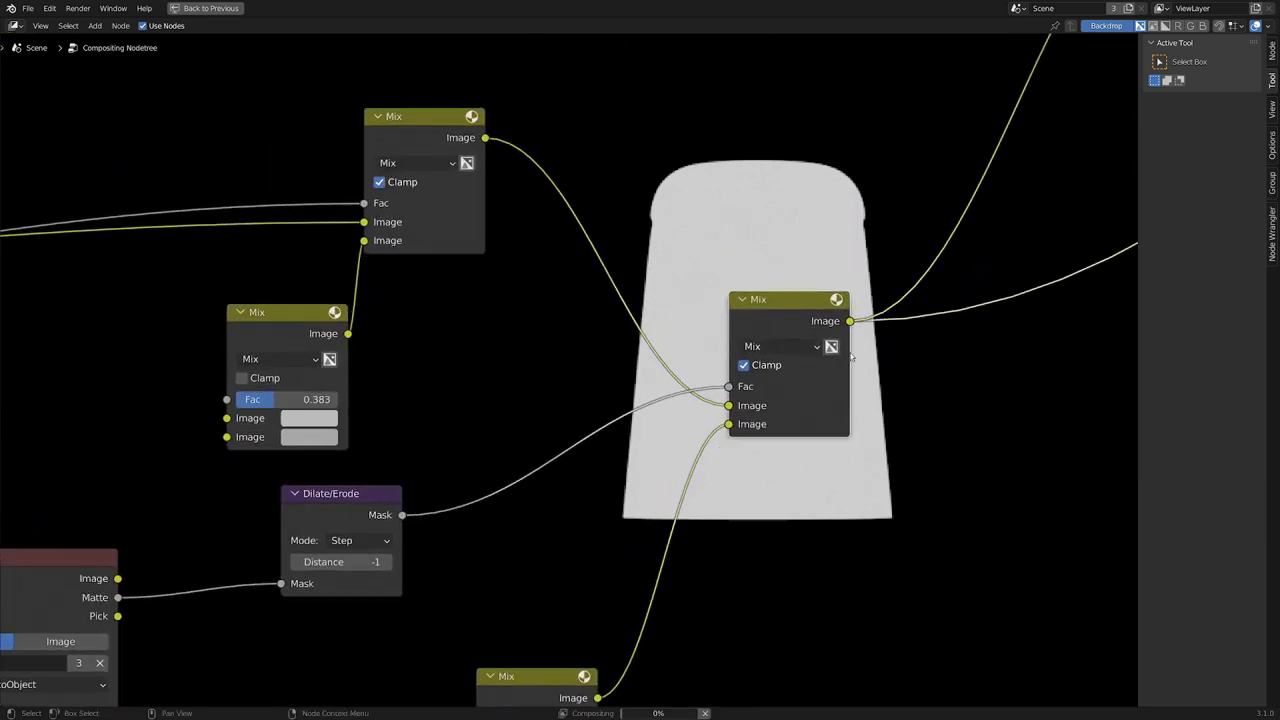
scroll(857, 357, "down", 6)
middle_click_drag(857, 370, 831, 494)
middle_click_drag(908, 316, 838, 450)
left_click(911, 228, "ctrl+shift")
- Enlarge the backdrop and examine the larger tower's edge against the trees and power line
scroll(870, 321, "up", 1)
middle_click_drag(1060, 515, 854, 267)
key("m")
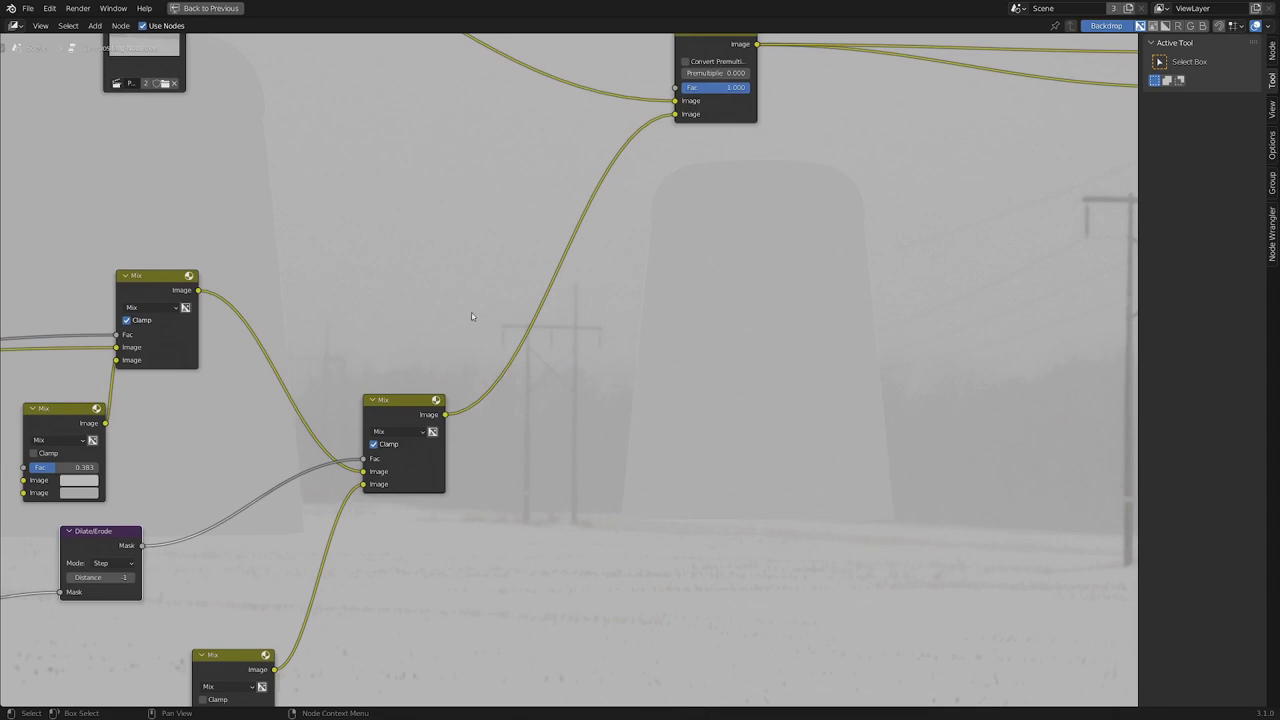
middle_click_drag(465, 302, 601, 379, "alt")
scroll(634, 450, "up", 4)
middle_click_drag(631, 446, 346, 420)
middle_click_drag(506, 461, 792, 445, "alt")
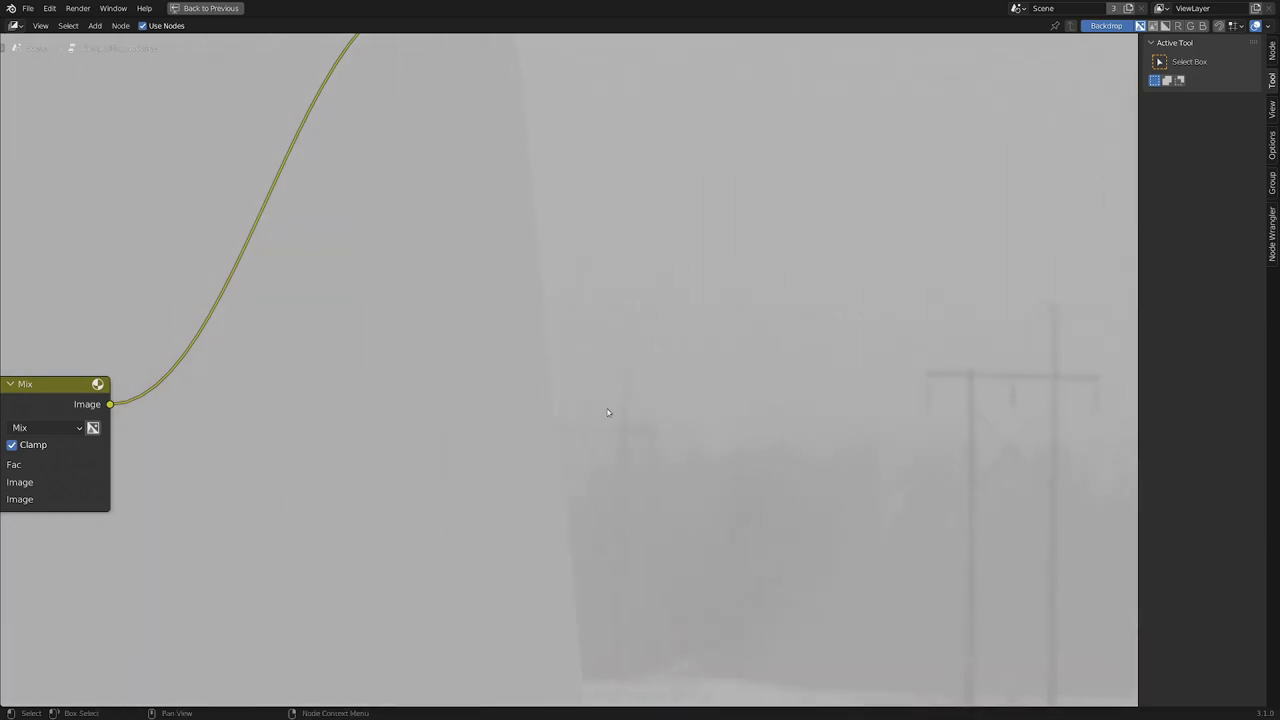
scroll(611, 404, "down", 5)
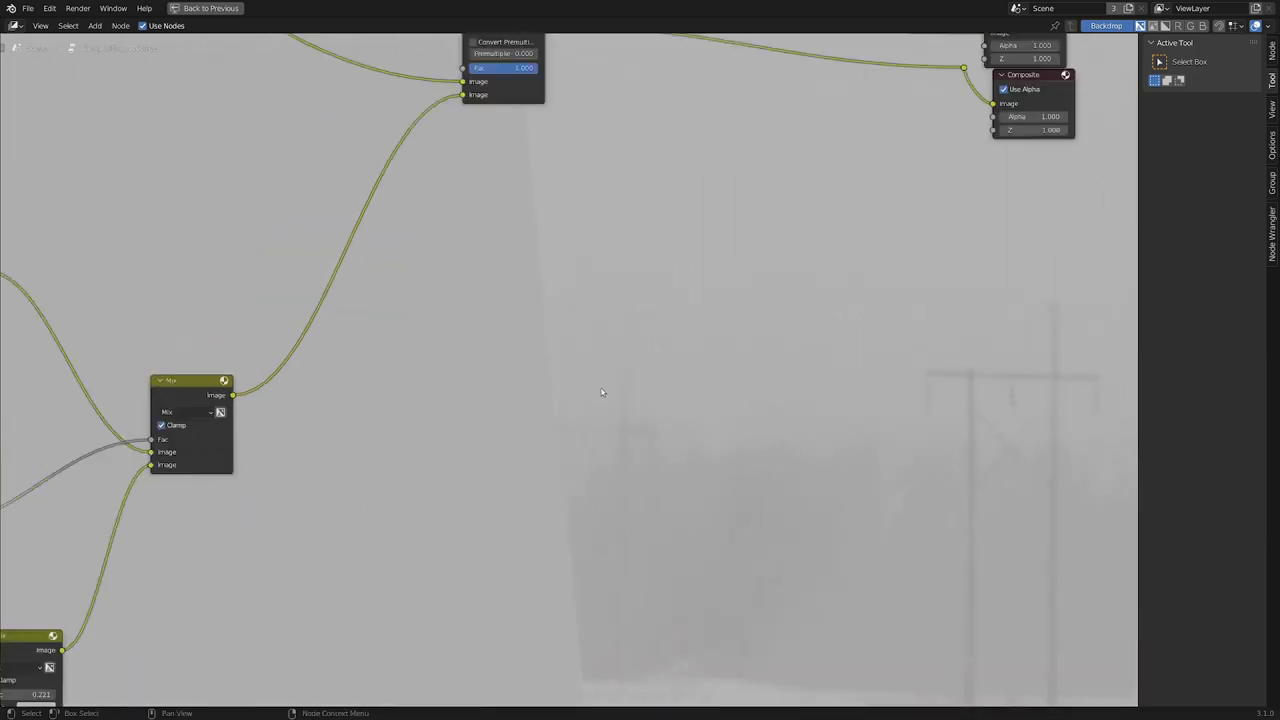
- Insert a Blur node on the link between the second clamped Mix node and the Alpha Over node
middle_click_drag(397, 346, 616, 399)
scroll(616, 399, "up", 1)
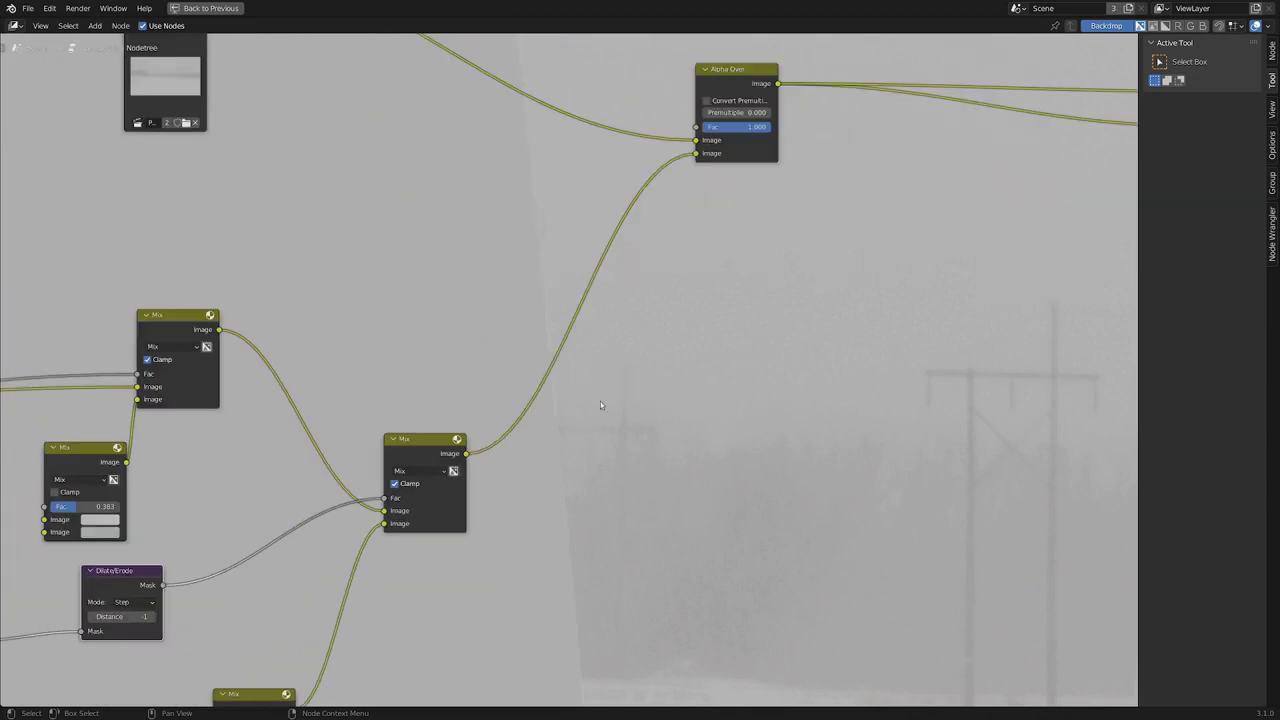
key("shift+a")
mouse_move(600, 420)
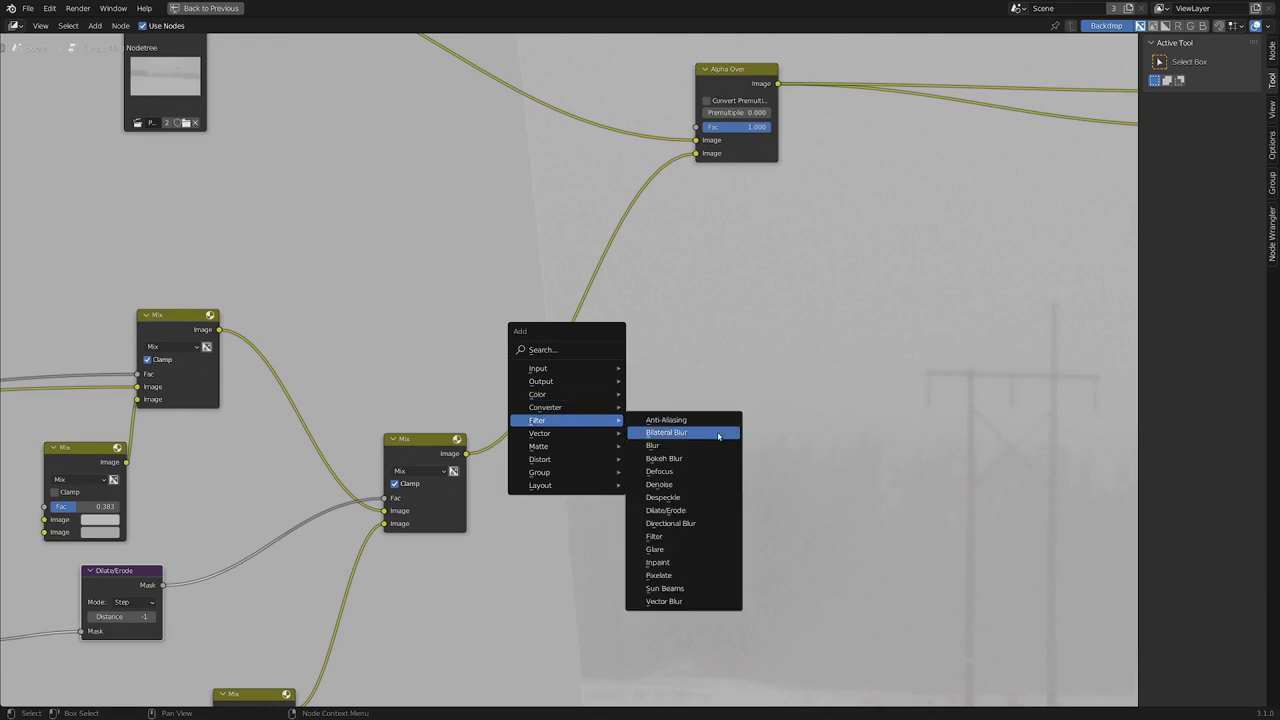
left_click(652, 445)
left_click(500, 306)
scroll(500, 306, "up", 2)
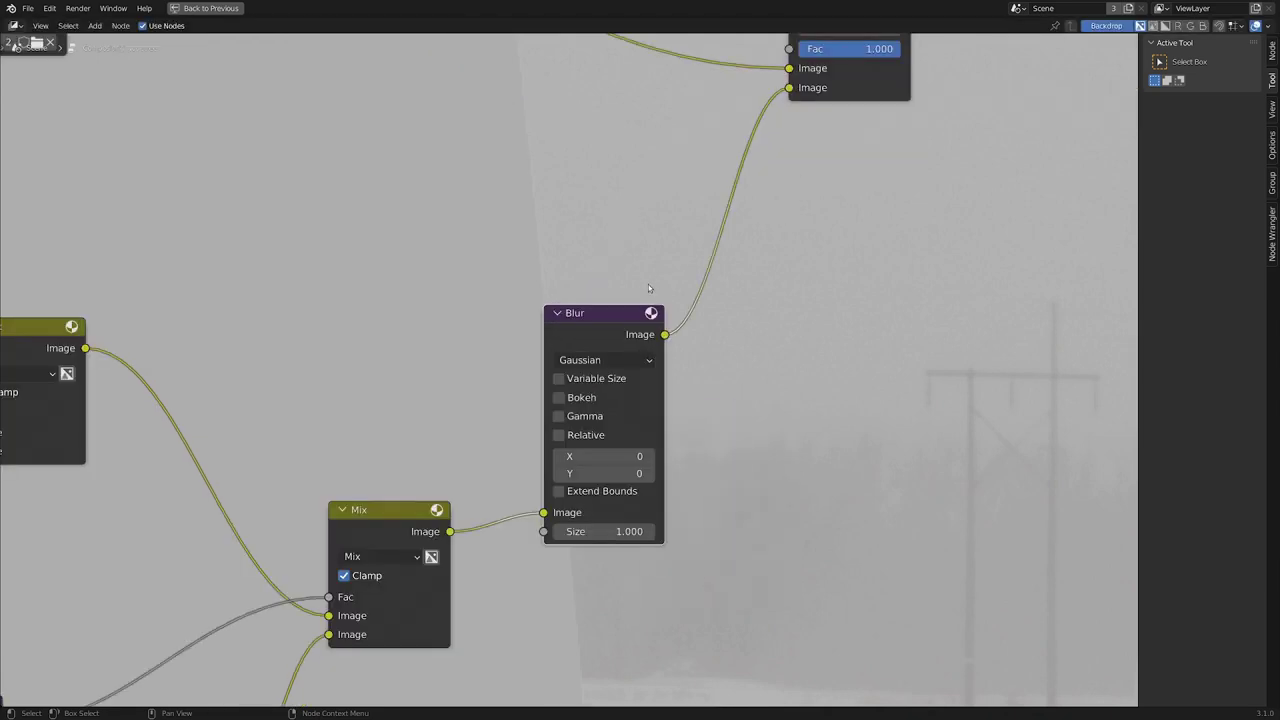
- Set the Blur node's X and Y sizes to 10
left_click(608, 456)
type("10")
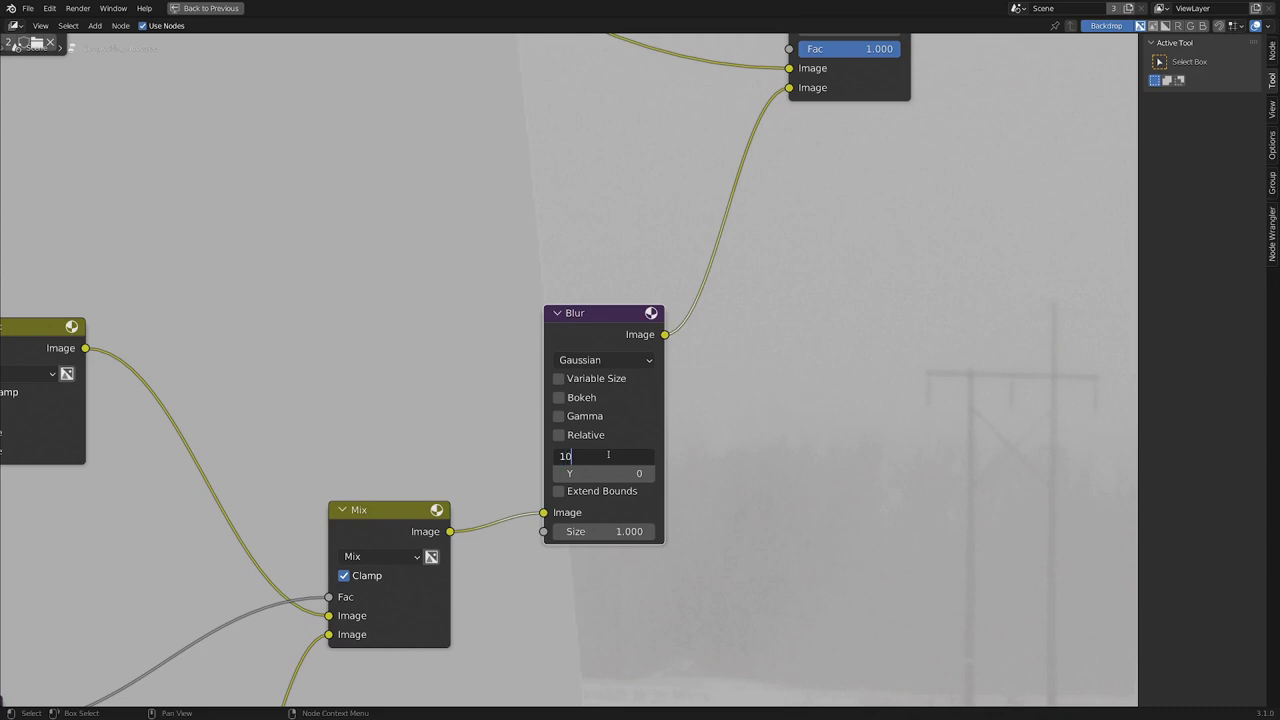
key("Tab")
type("10")
key("Return")
scroll(600, 281, "down", 4)
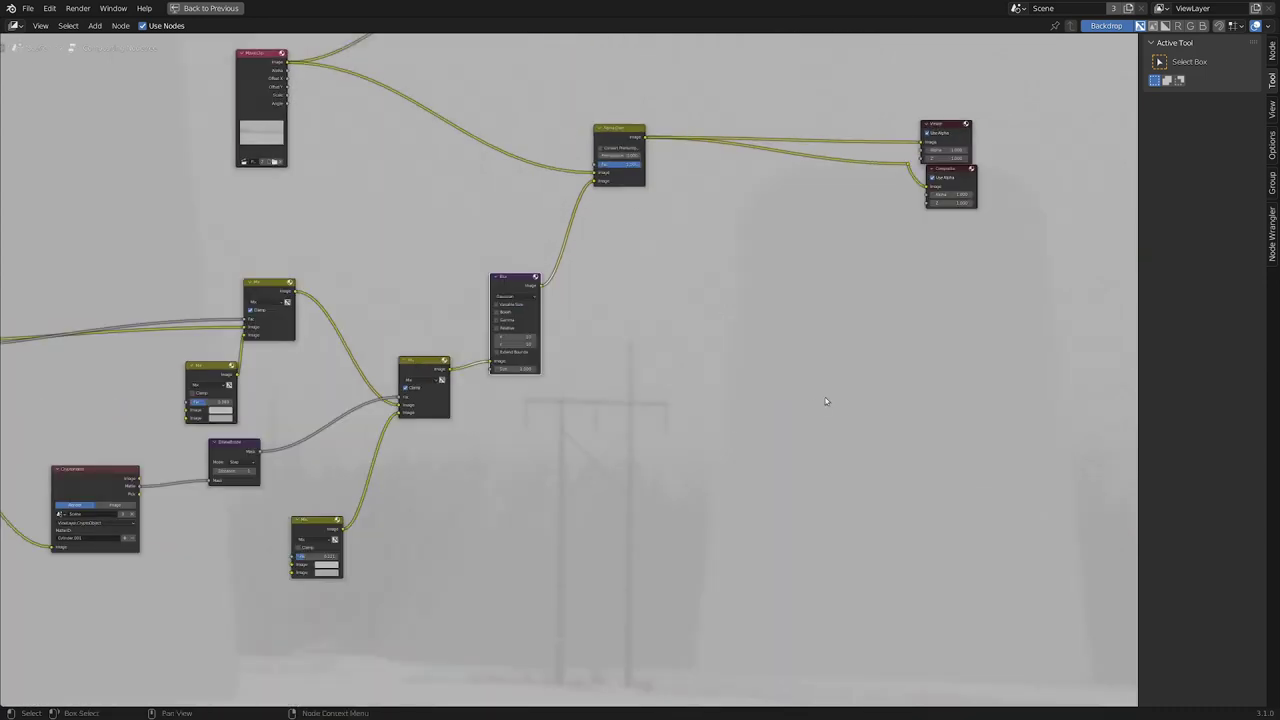
- Examine the blurred tower edges in the backdrop, up close and with both towers in view
scroll(745, 310, "up", 2)
middle_click_drag(738, 323, 1020, 393, "alt")
middle_click_drag(502, 479, 629, 410, "alt")
key("v")
key("v")
key("v")
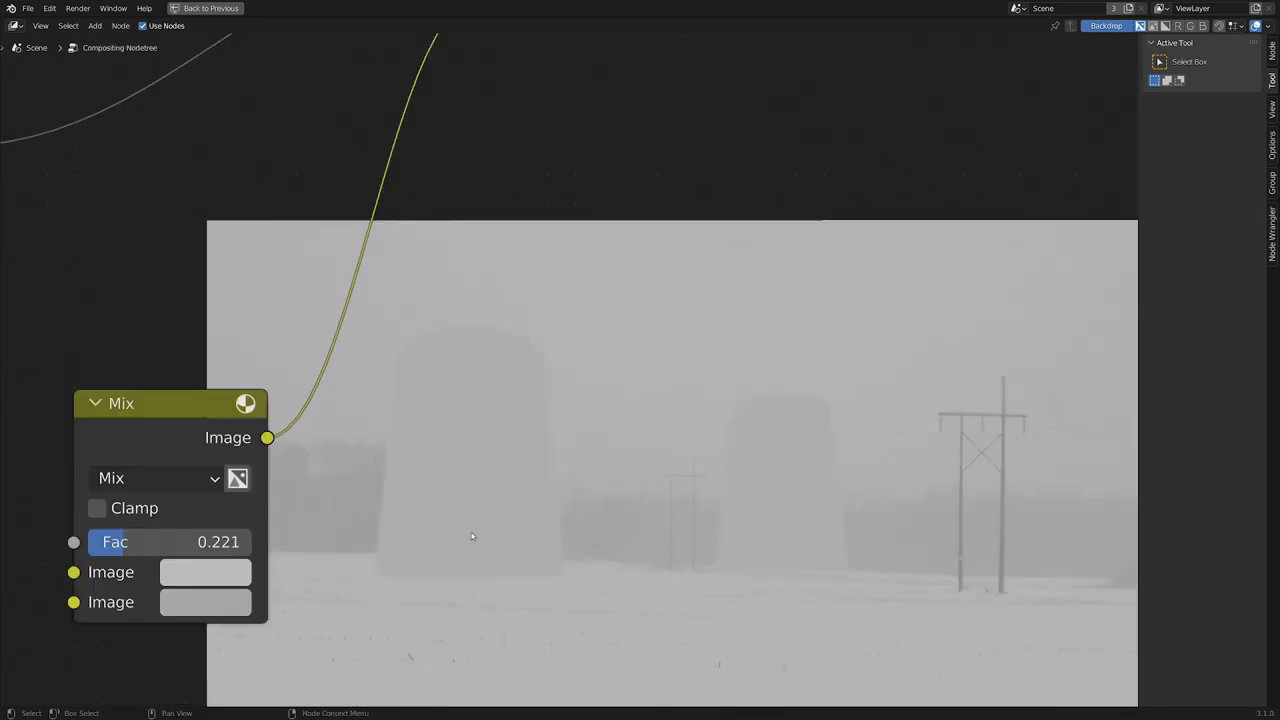
middle_click_drag(472, 537, 344, 541)
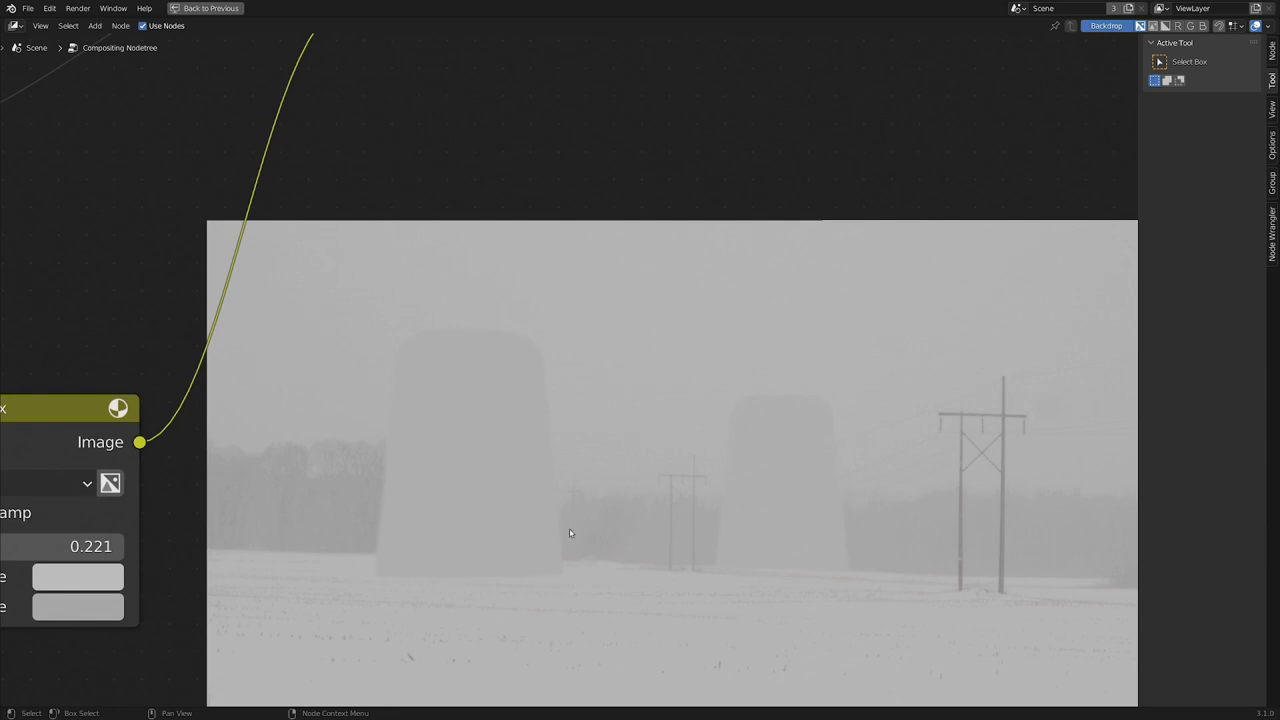
- Reposition the Movie Clip node and add a ColorRamp node fed by its Image output
scroll(553, 231, "down", 6)
middle_click_drag(516, 187, 527, 408)
scroll(511, 263, "down", 3)
left_click_drag(107, 412, 205, 397)
left_click_drag(270, 362, 551, 213)
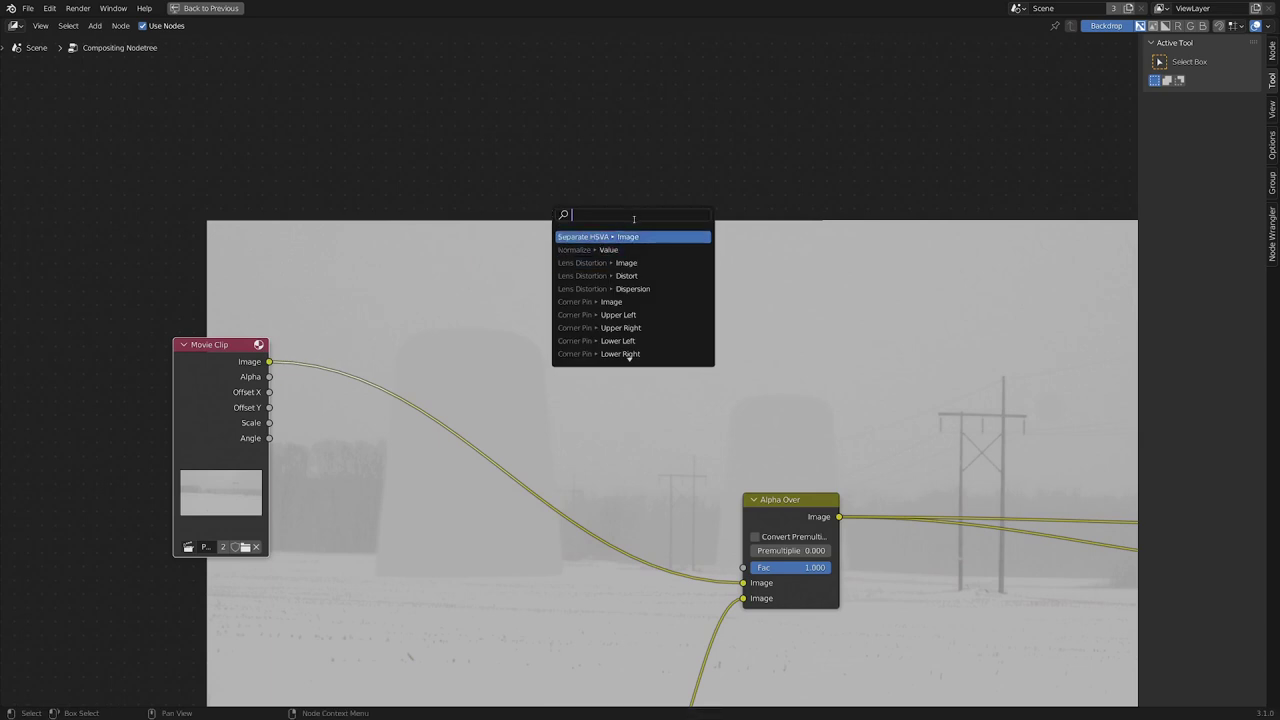
type("ramp")
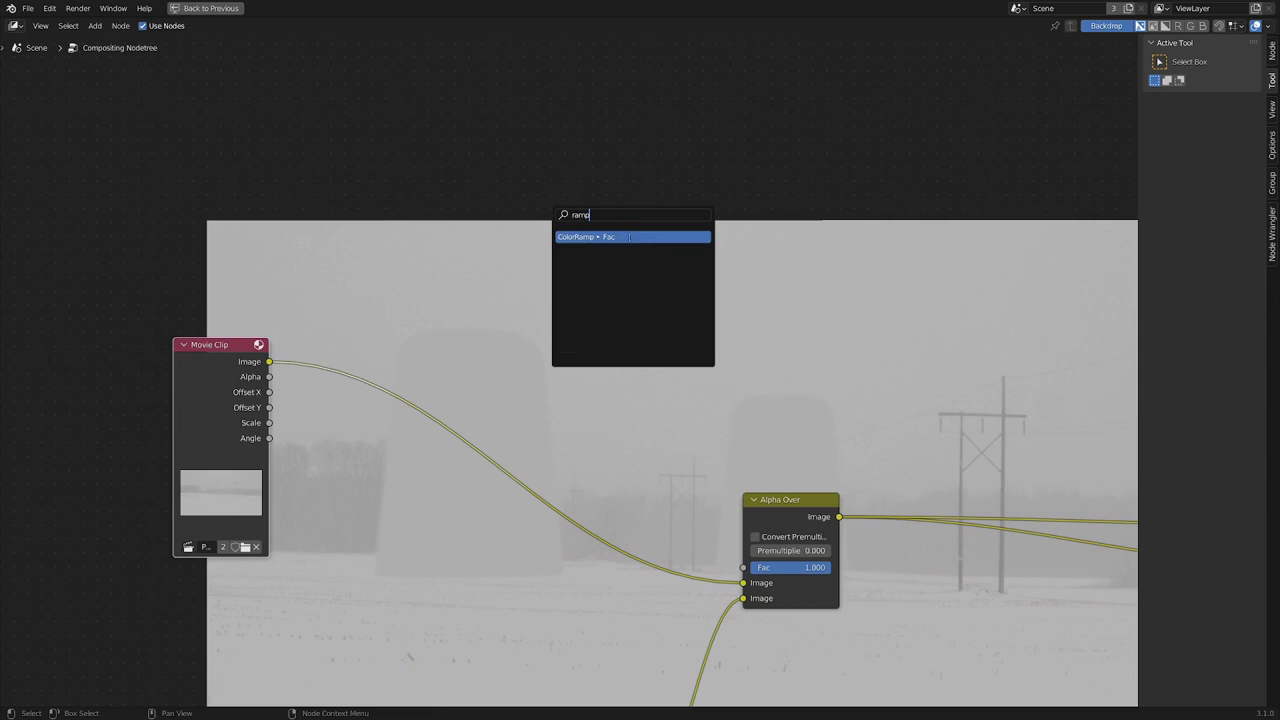
left_click(629, 237)
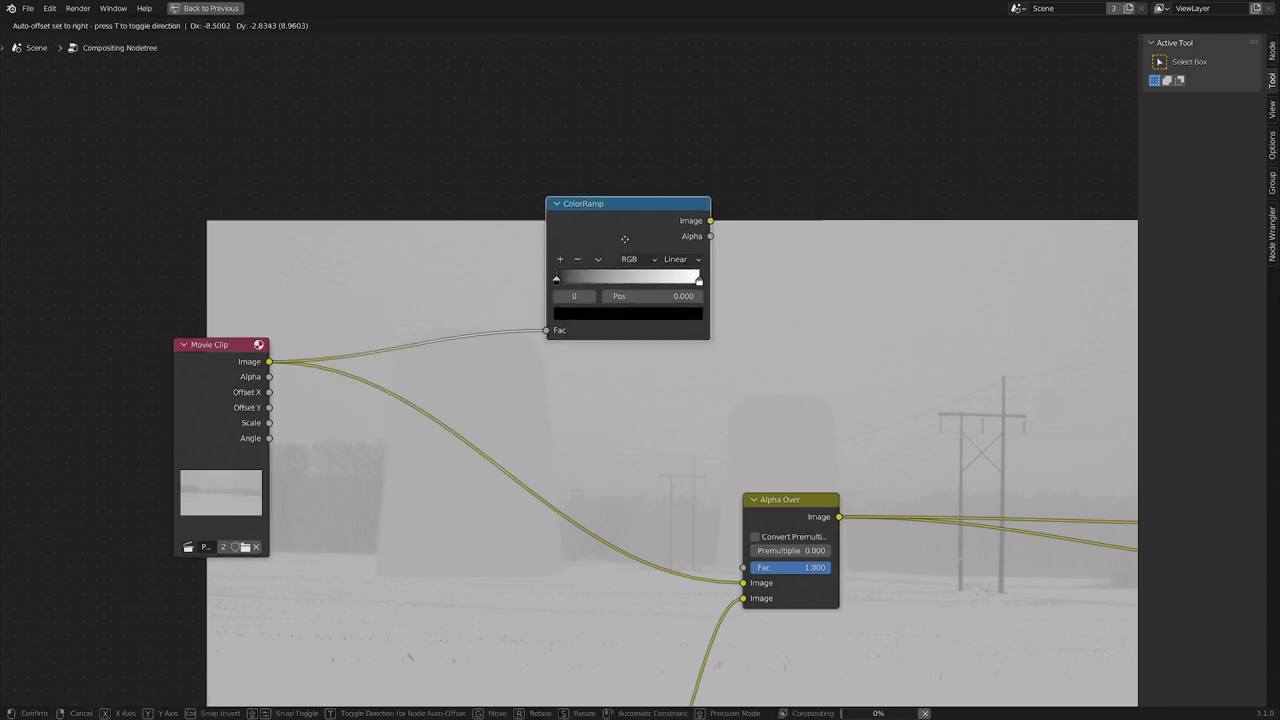
left_click(575, 237)
scroll(519, 316, "up", 2)
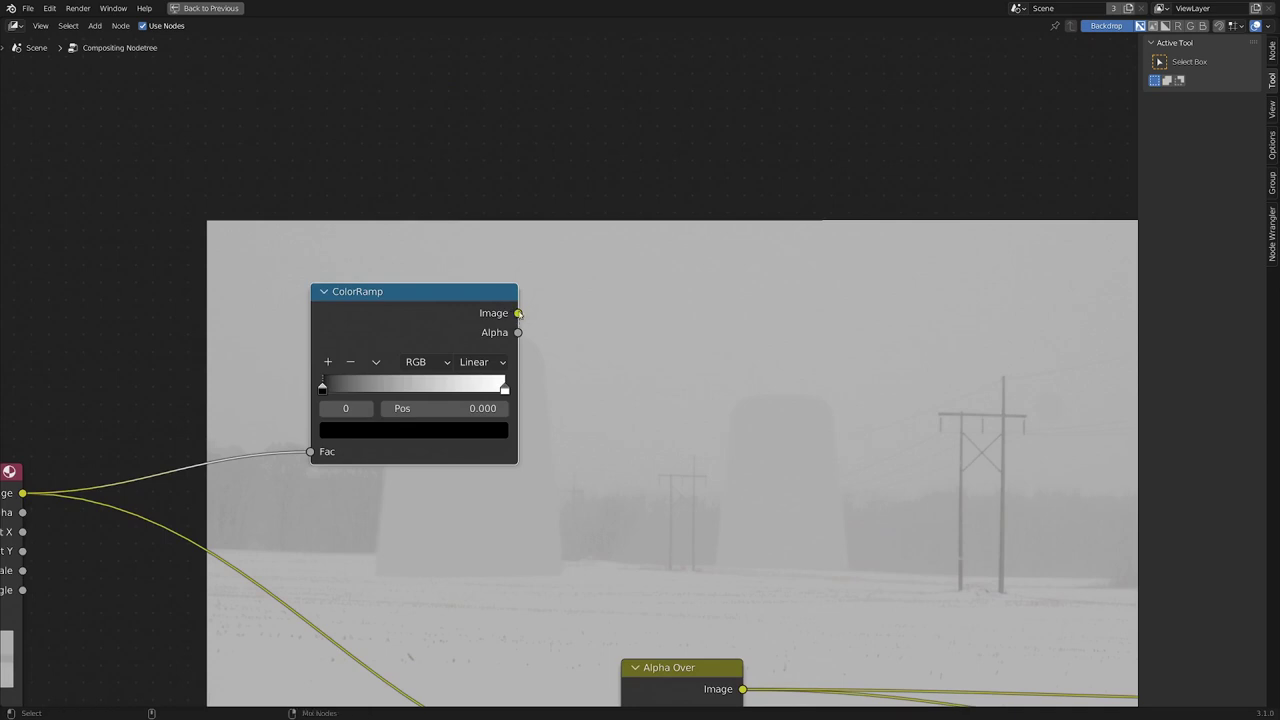
- Preview the ColorRamp's output and move its black stop to 0.356 and its white stop to 0.387
left_click(518, 313, "ctrl+shift")
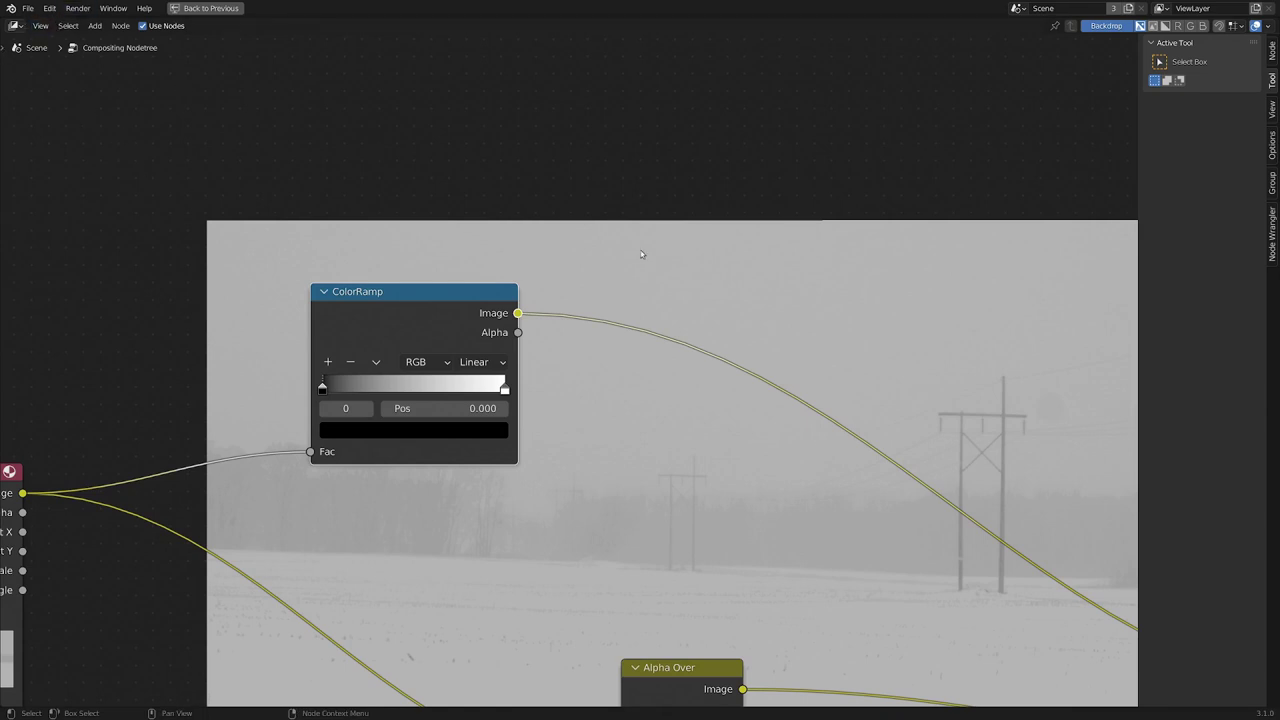
scroll(171, 441, "up", 3)
middle_click_drag(435, 364, 270, 406)
scroll(270, 406, "up", 1)
left_click_drag(125, 427, 208, 432)
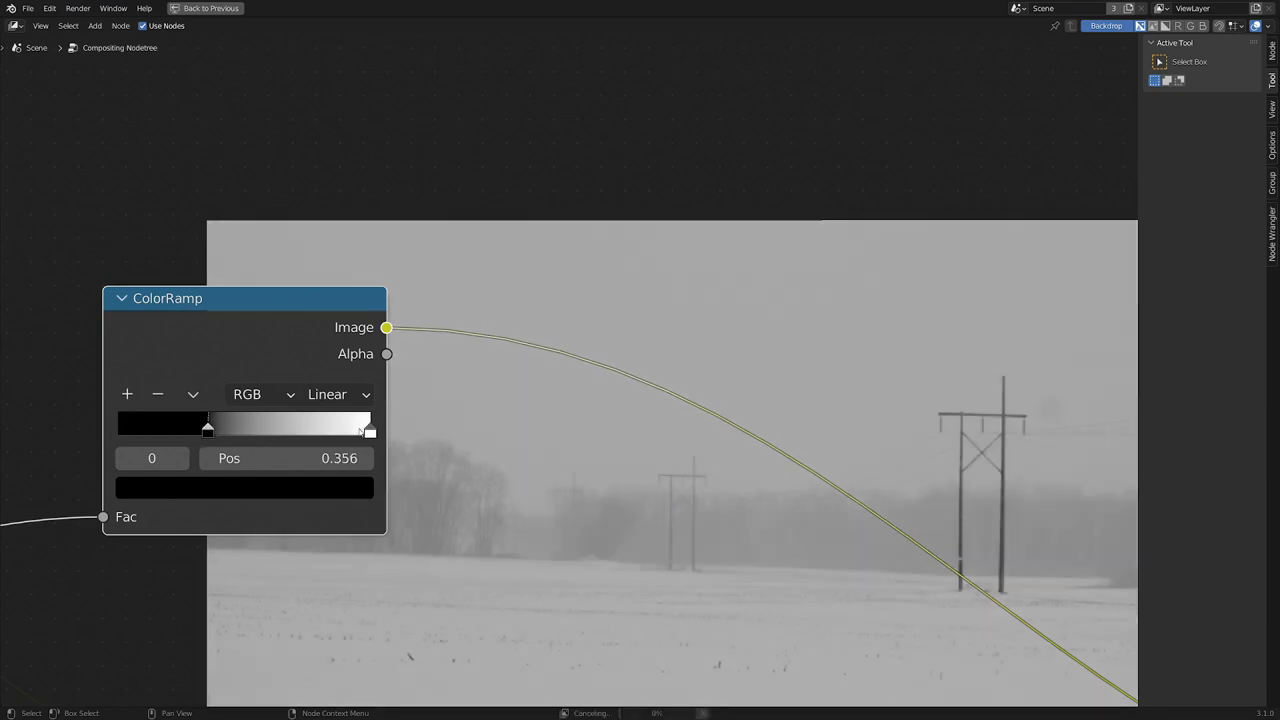
left_click_drag(364, 432, 204, 431)
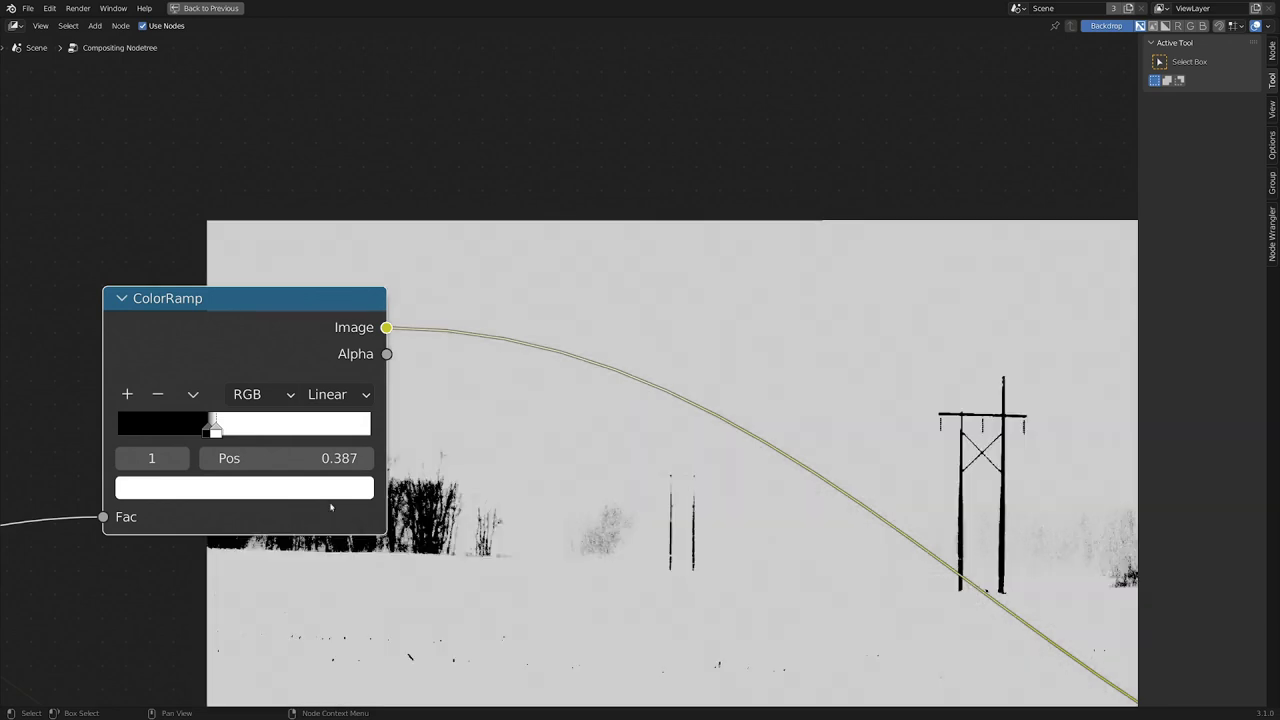
- Refine the ColorRamp matte by shifting the white stop further toward white and setting the black stop to 0.408
scroll(213, 444, "up", 3)
middle_click_drag(213, 444, 253, 477)
mouse_move(253, 477)
left_mouse_down()
mouse_move(292, 460)
mouse_move(272, 466)
left_mouse_up()
scroll(272, 466, "down", 3)
scroll(197, 461, "up", 3)
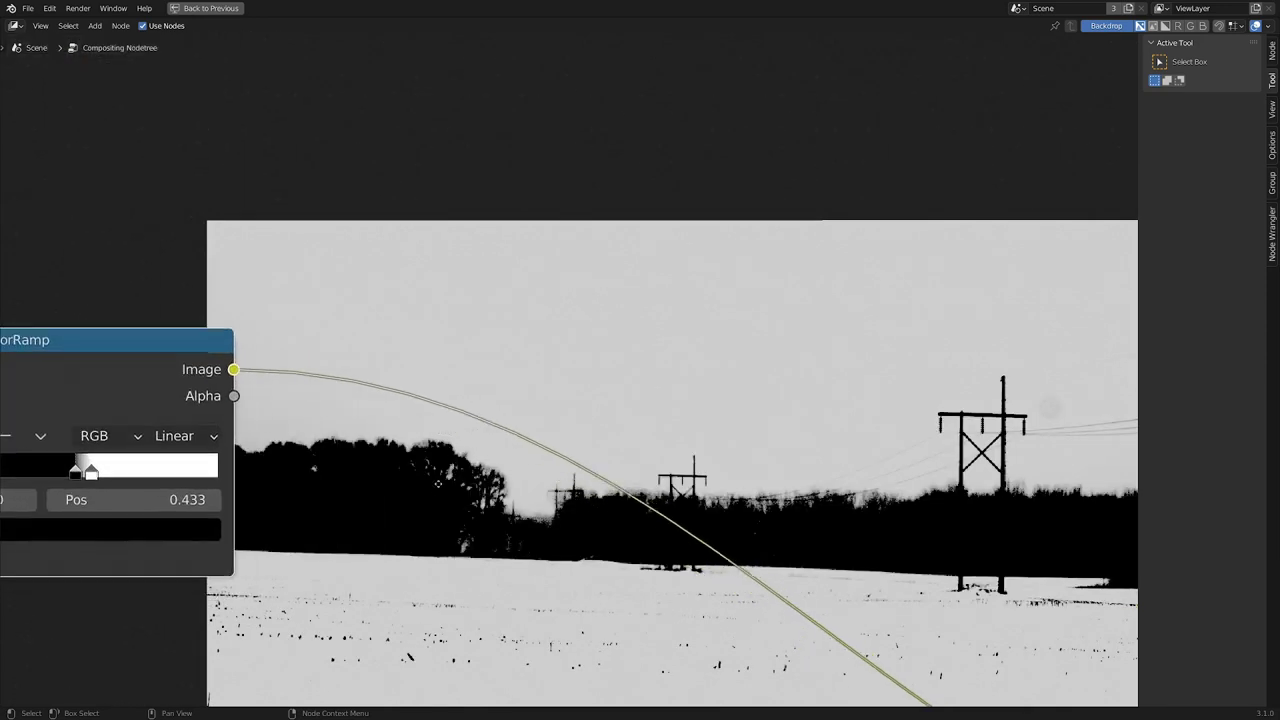
left_click_drag(136, 441, 127, 442)
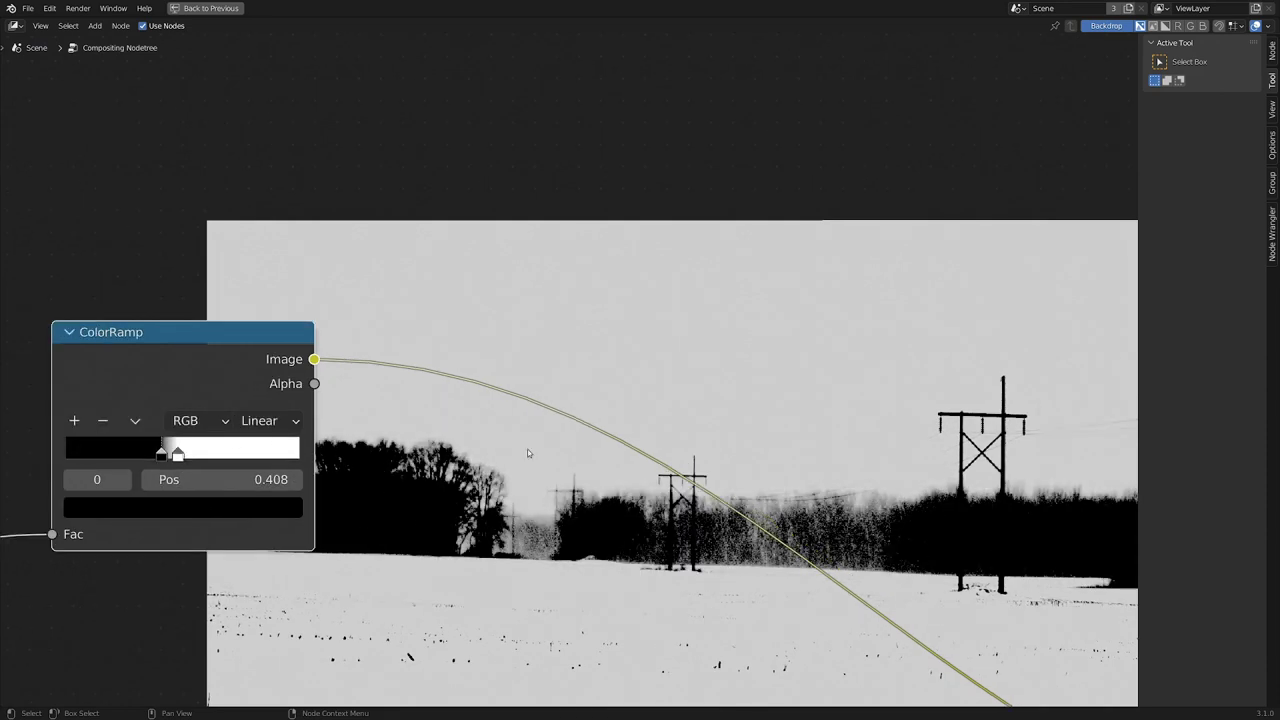
- Restore the full workspace, move the timeline to frame 386, and maximize the compositor again to check the man's matte
scroll(504, 530, "down", 6)
middle_click_drag(510, 535, 348, 534)
scroll(480, 541, "up", 2)
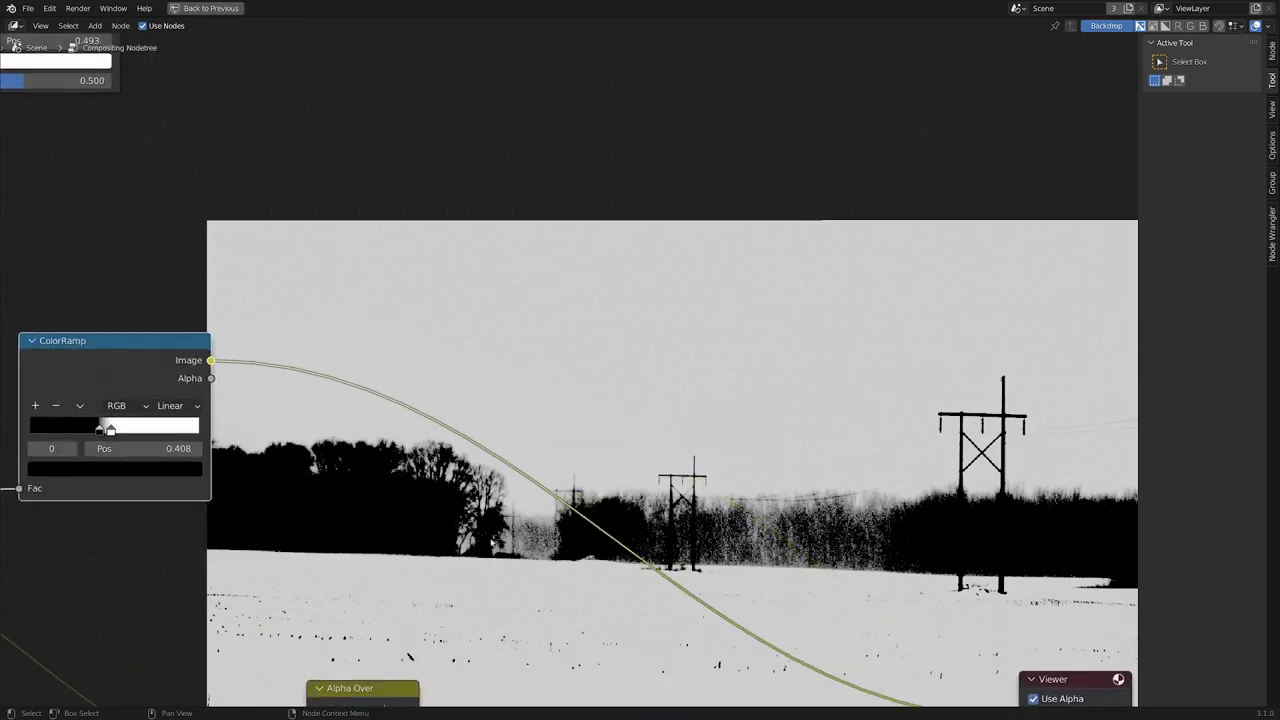
key("ctrl+space")
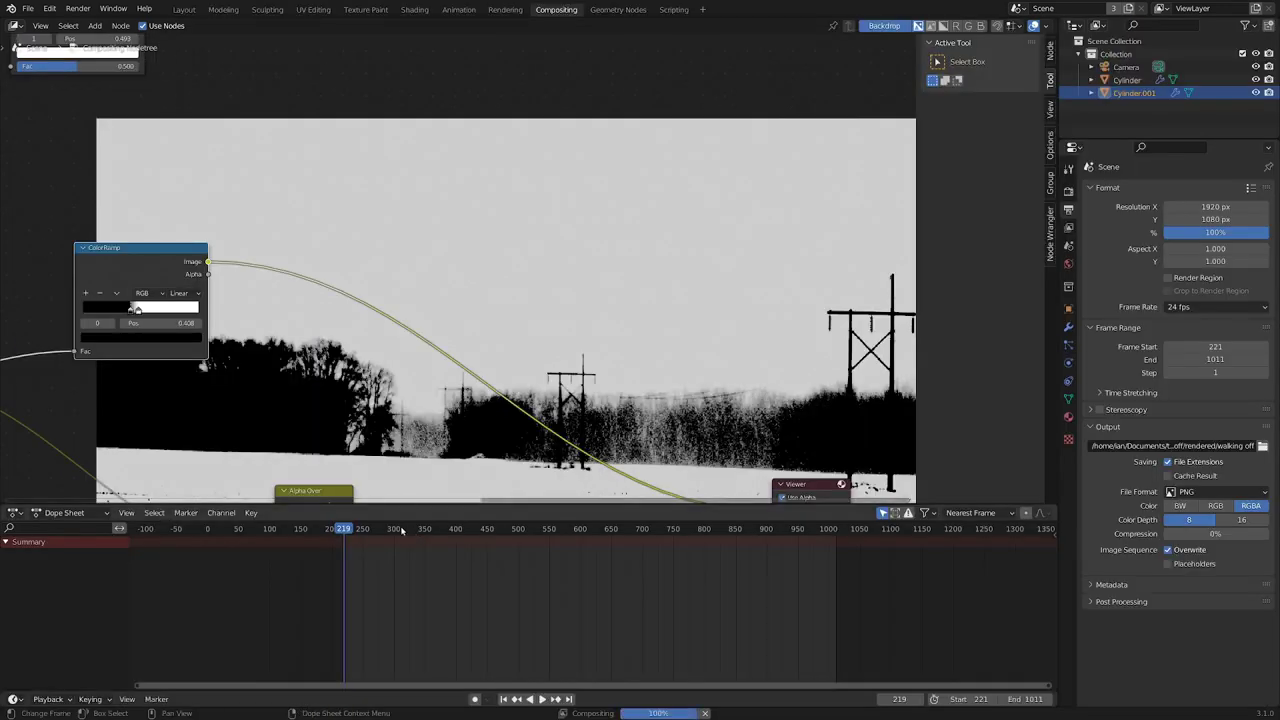
left_click(401, 529)
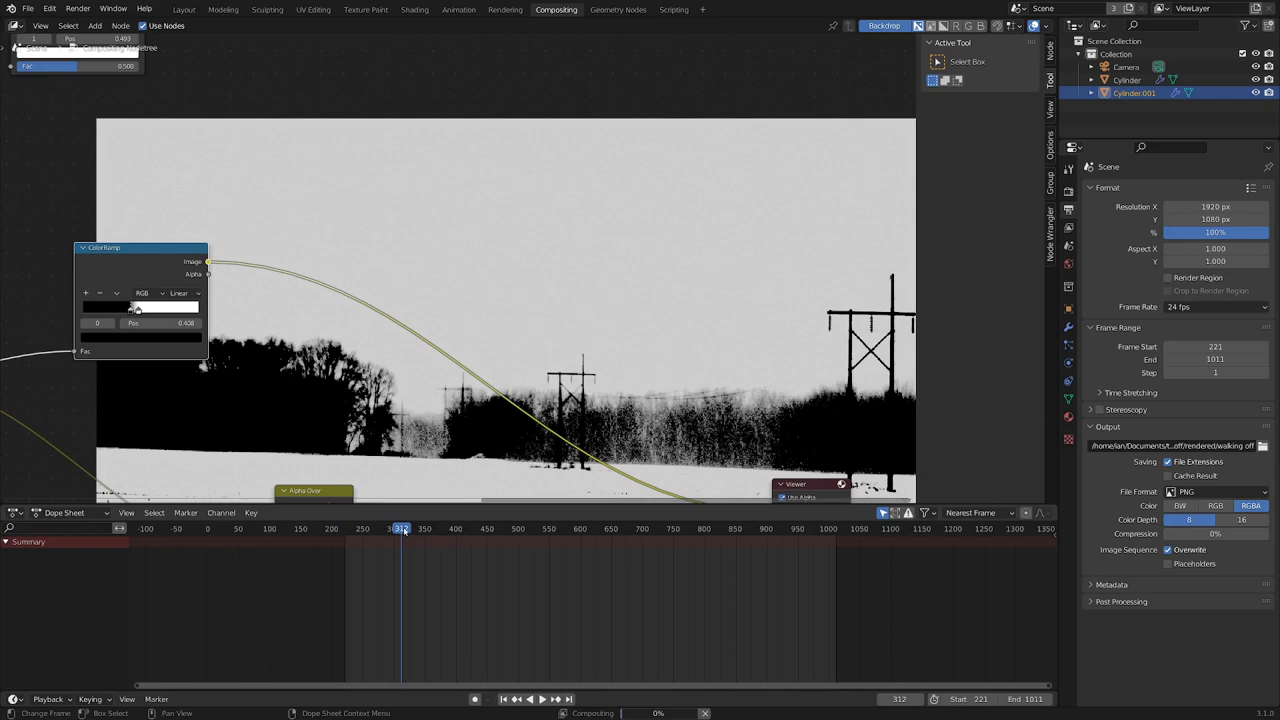
left_click(447, 529)
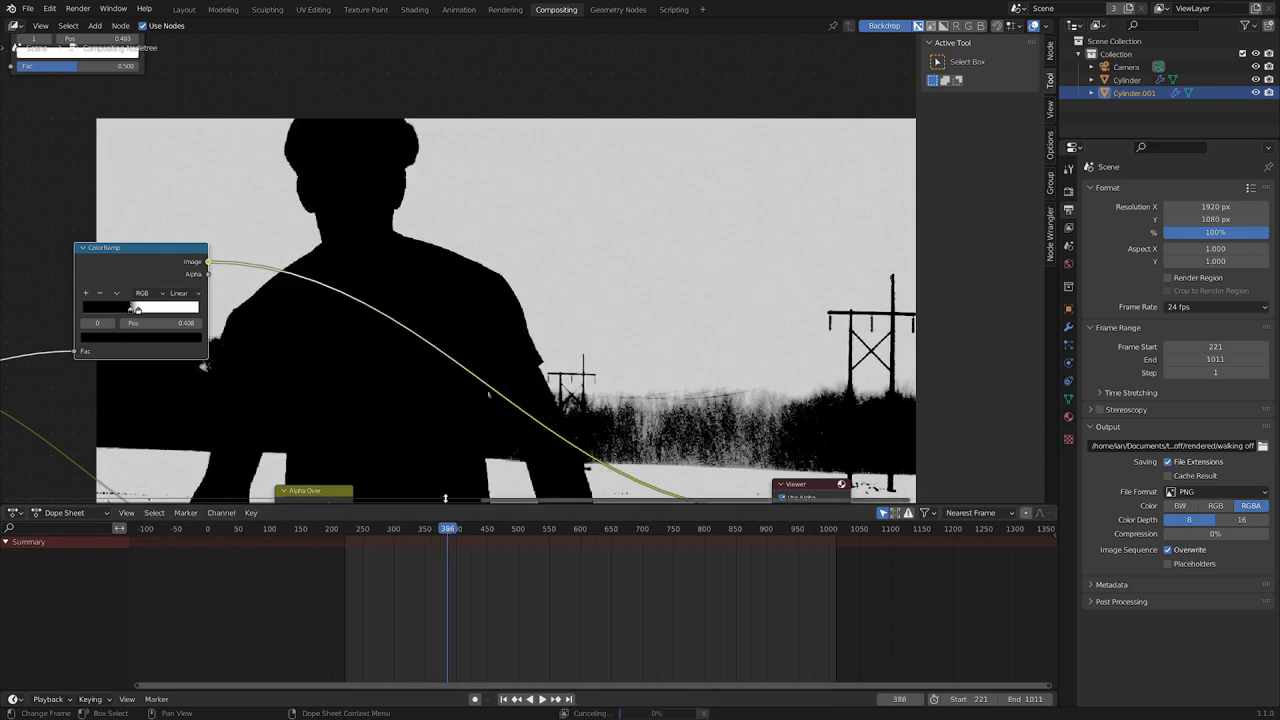
scroll(430, 325, "down", 4)
middle_click_drag(432, 278, 386, 348)
key("ctrl+space")
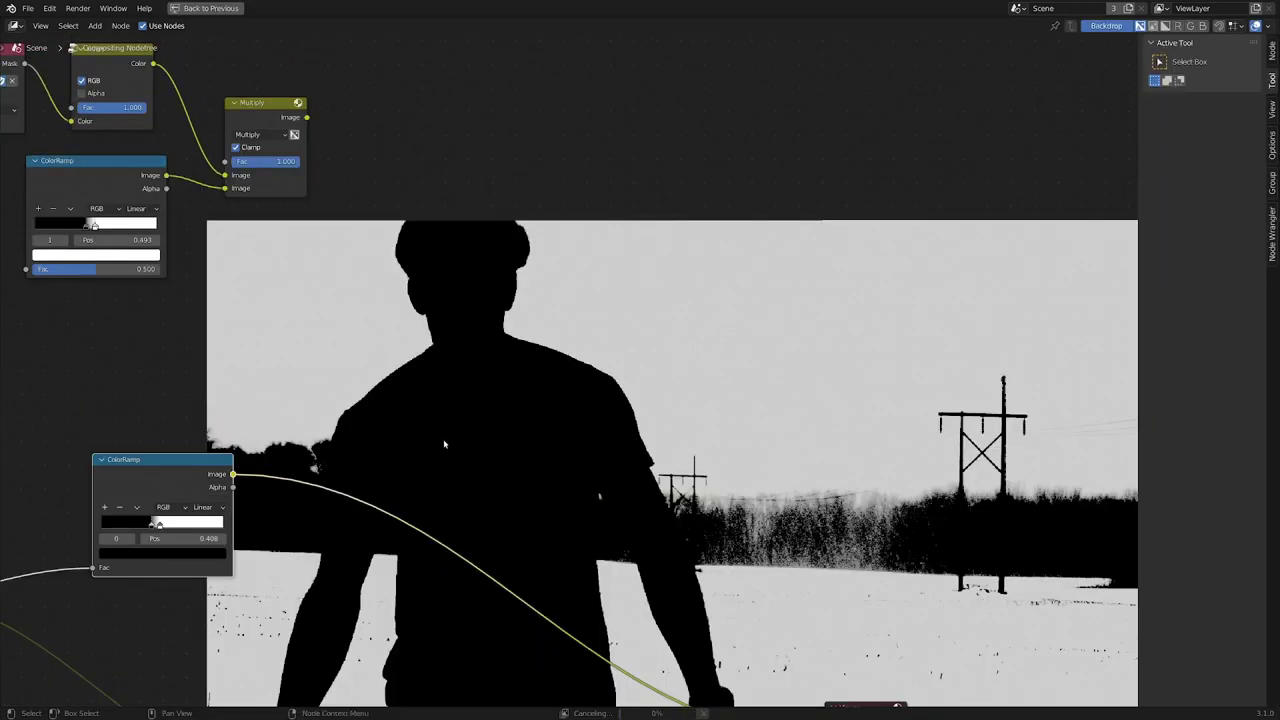
middle_click_drag(447, 457, 609, 284)
scroll(560, 370, "up", 1)
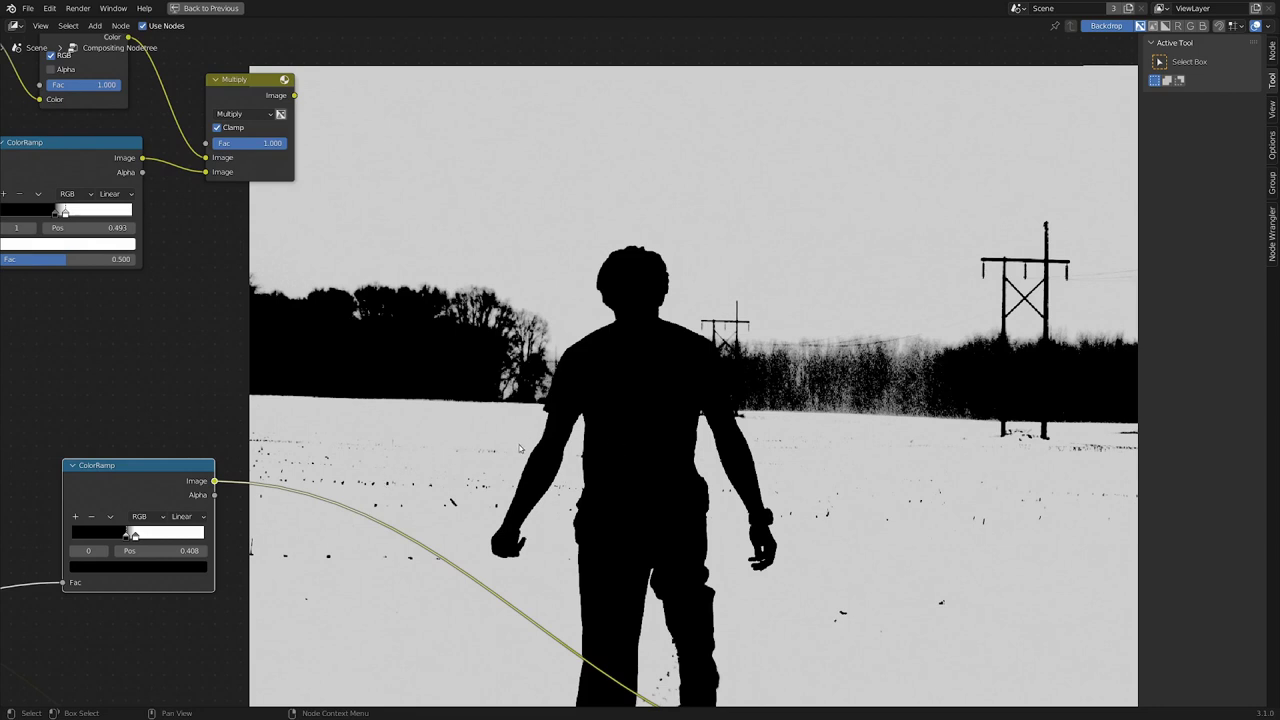
- Reposition the ColorRamp node near the Alpha Over node and connect its Image output to the Alpha Over's Fac
scroll(590, 437, "up", 6)
middle_click_drag(588, 453, 594, 369)
scroll(481, 421, "down", 5)
middle_click_drag(481, 421, 713, 344)
left_click_drag(340, 358, 346, 435)
middle_click_drag(462, 509, 431, 341)
scroll(431, 341, "up", 2)
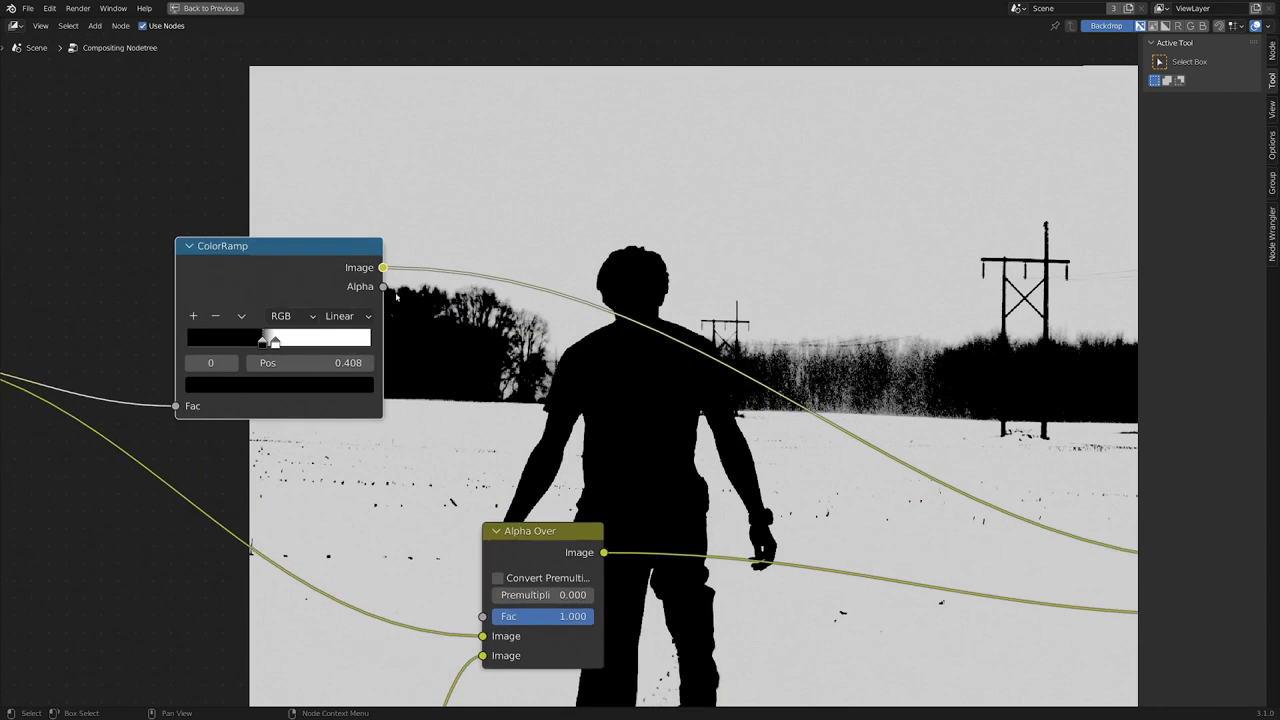
left_click_drag(384, 268, 497, 615)
- Preview the Alpha Over composite and examine how the man and trees appear in front of the towers
scroll(497, 615, "down", 4)
middle_click_drag(466, 636, 622, 598)
middle_click_drag(688, 520, 367, 433)
scroll(367, 433, "up", 2)
left_click(374, 444, "ctrl+shift")
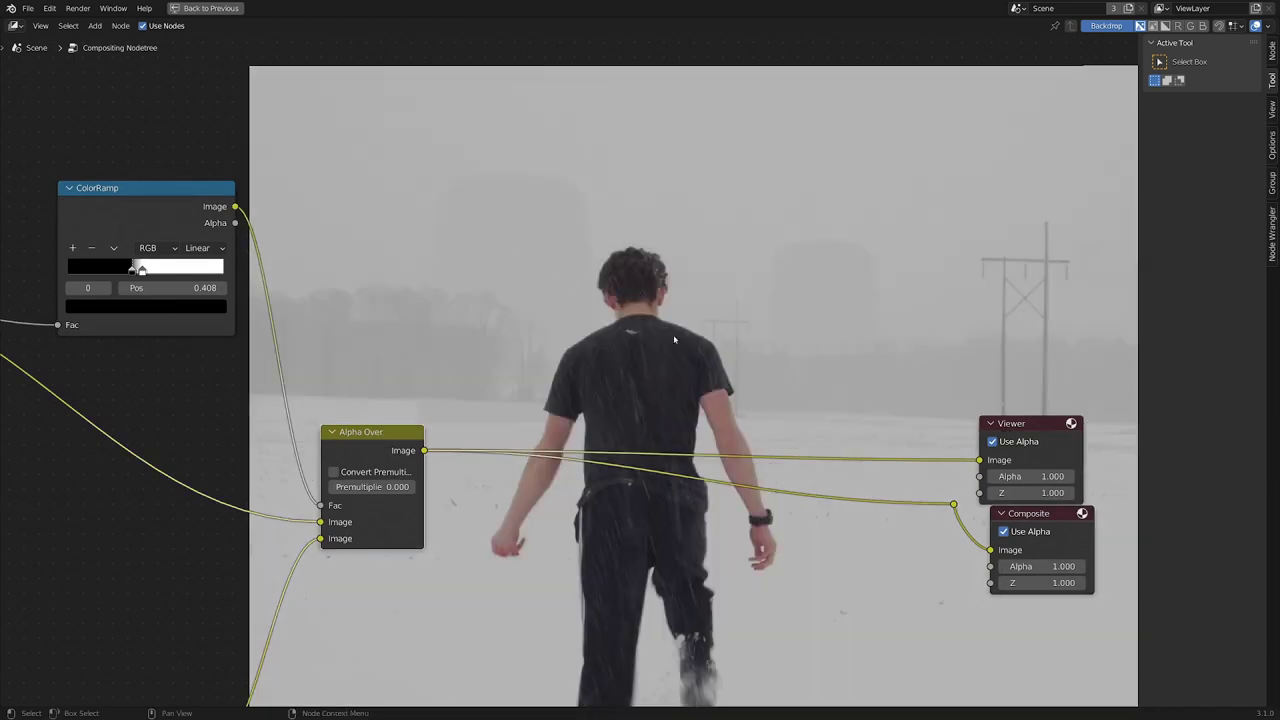
scroll(492, 360, "down", 1)
middle_click_drag(497, 352, 502, 431)
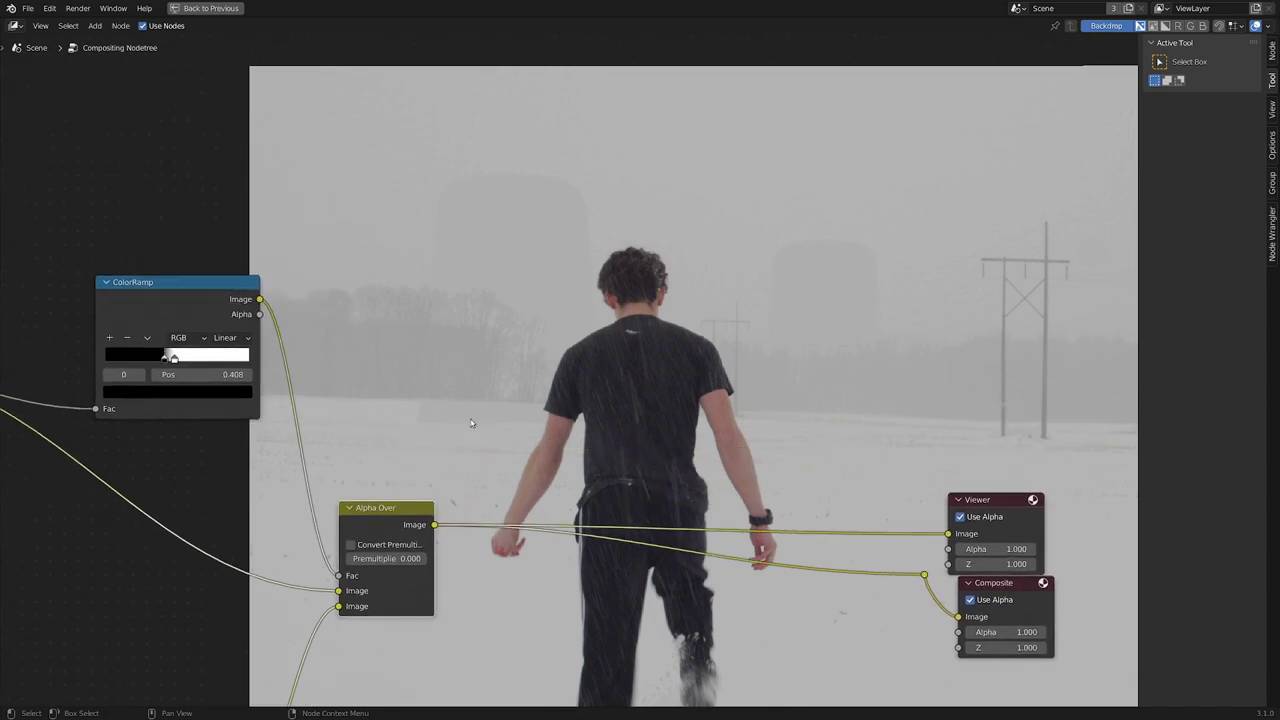
- Add a Mask input node above the ColorRamp node and assign the existing mask to it
middle_click_drag(403, 419, 445, 483)
scroll(445, 483, "up", 1)
scroll(525, 452, "up", 3)
middle_click_drag(368, 383, 576, 518)
scroll(576, 518, "up", 1)
scroll(576, 519, "up", 1)
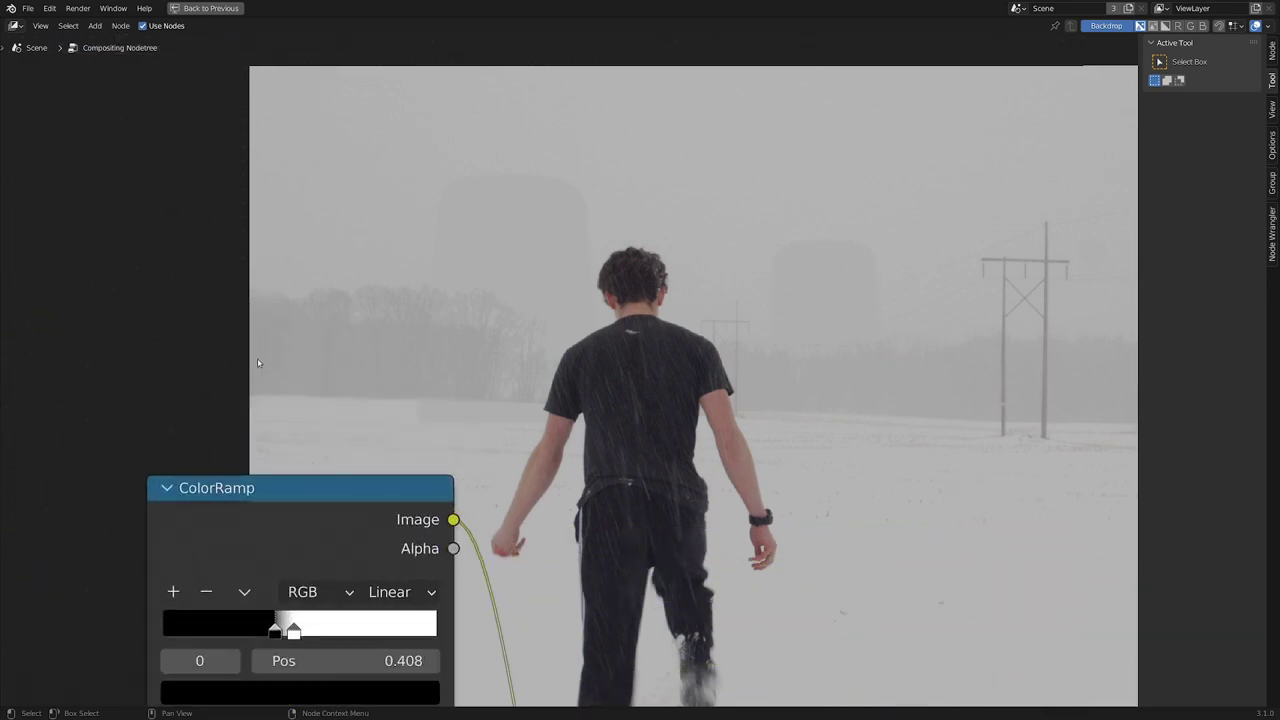
key("shift+a")
mouse_move(217, 301)
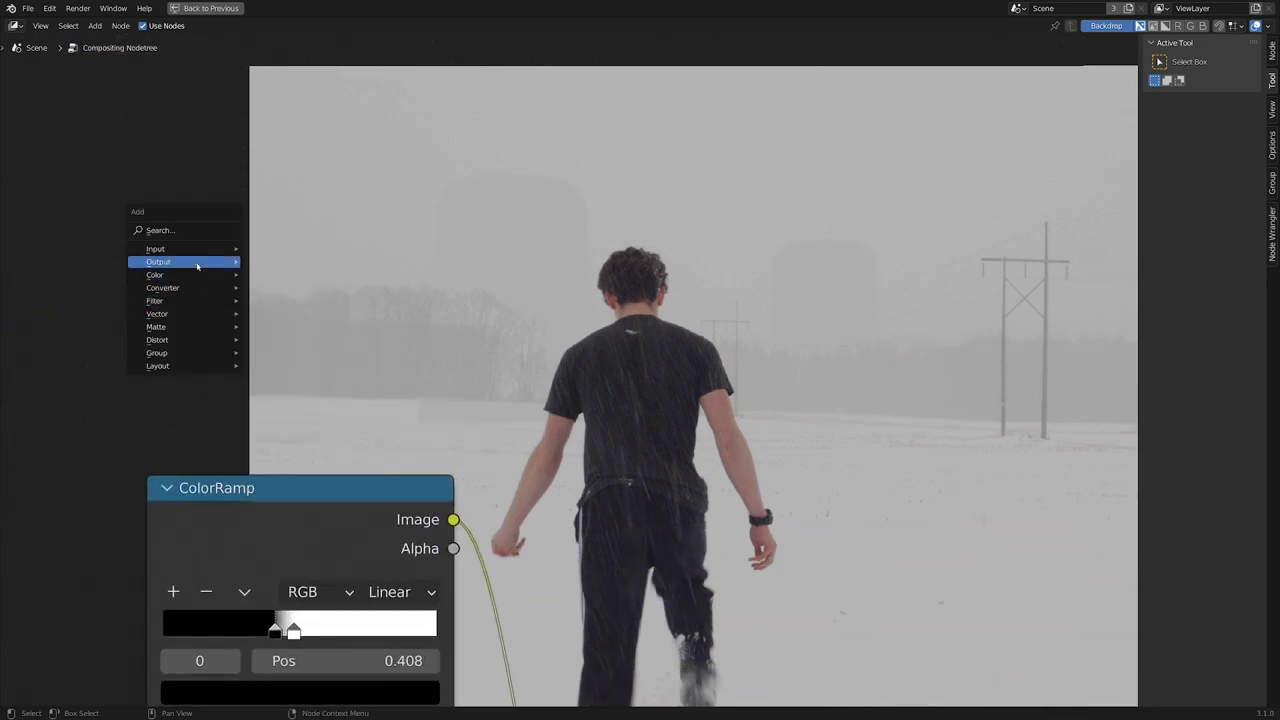
mouse_move(215, 249)
left_click(343, 315)
left_click(208, 243)
left_click(239, 322)
left_click(257, 357)
- Position the Mask node directly above the ColorRamp node and select the ColorRamp
scroll(530, 412, "down", 5)
middle_click_drag(530, 412, 423, 311)
key("g")
left_click(331, 384)
left_click(331, 384)
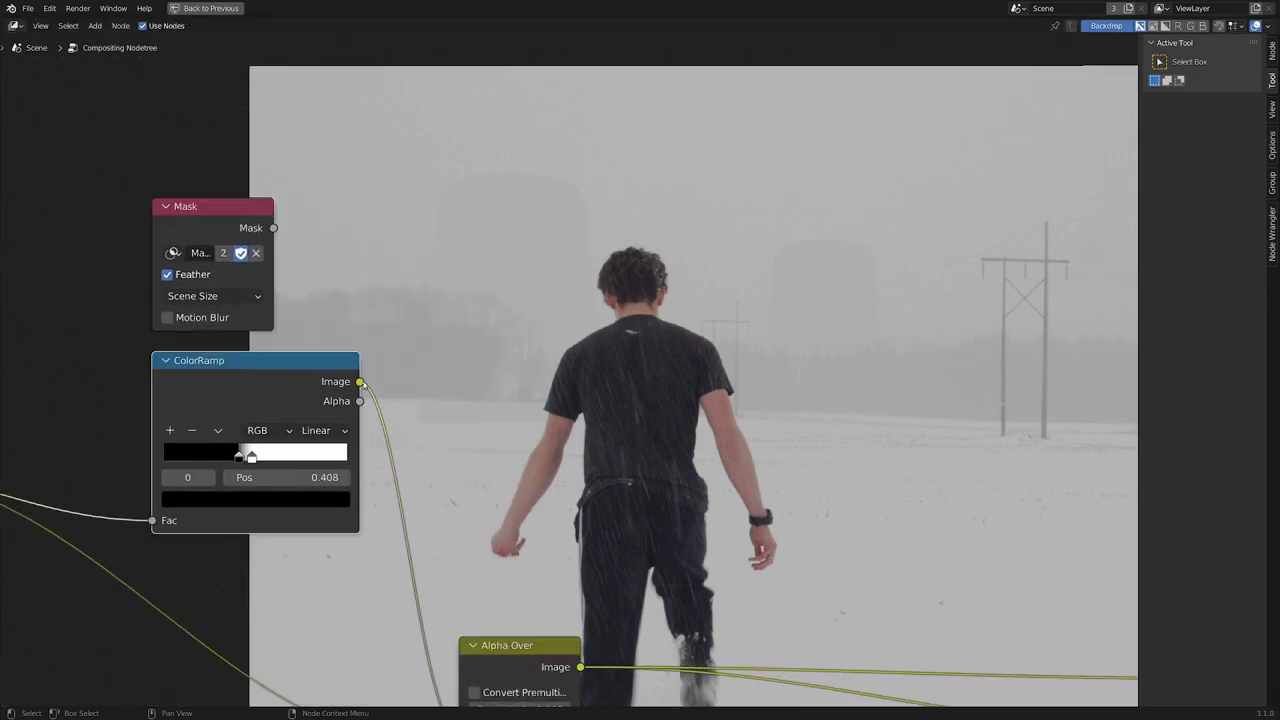
- Add a Mix node to the right of the Mask node, fed by the ColorRamp's Image output
left_click_drag(361, 383, 544, 301)
type("mix")
left_click(608, 322)
left_click(494, 257)
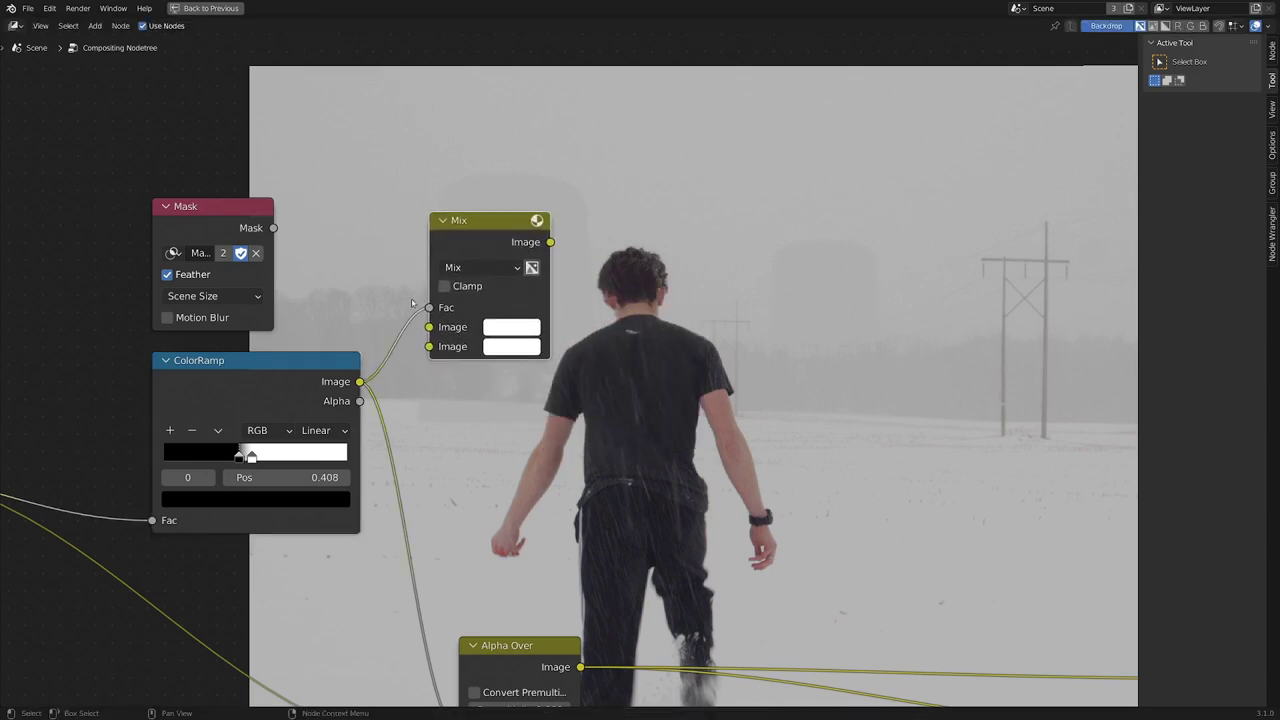
- Connect the Mask to the Mix node's first Image input and the ColorRamp to its second, and preview the Mix output
scroll(422, 326, "up", 3)
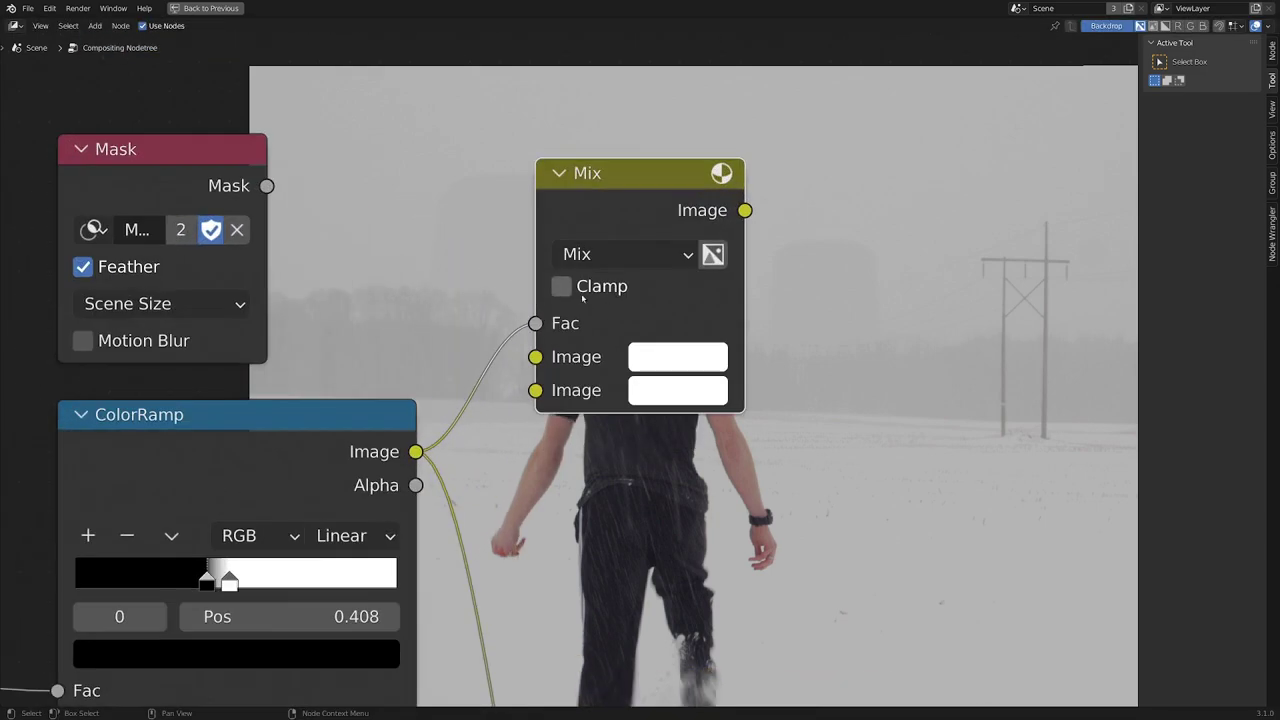
left_click_drag(538, 323, 617, 397)
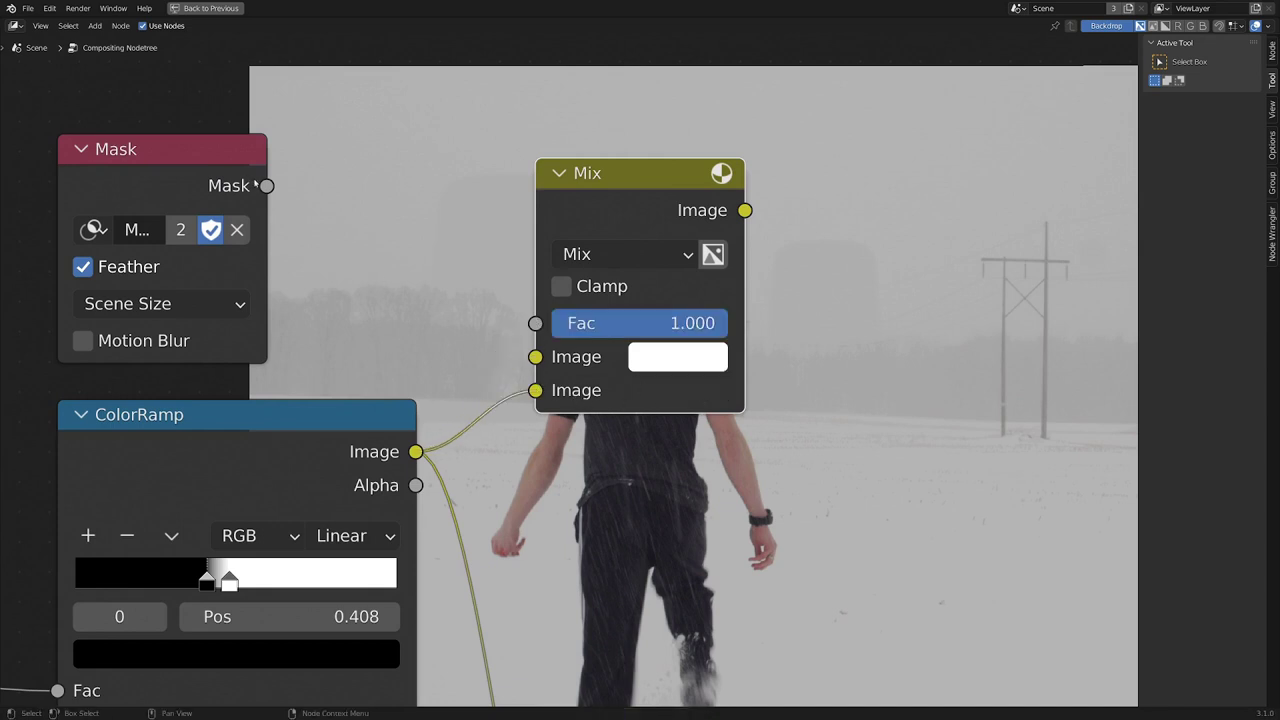
left_click_drag(263, 186, 536, 357)
middle_click_drag(430, 343, 541, 491)
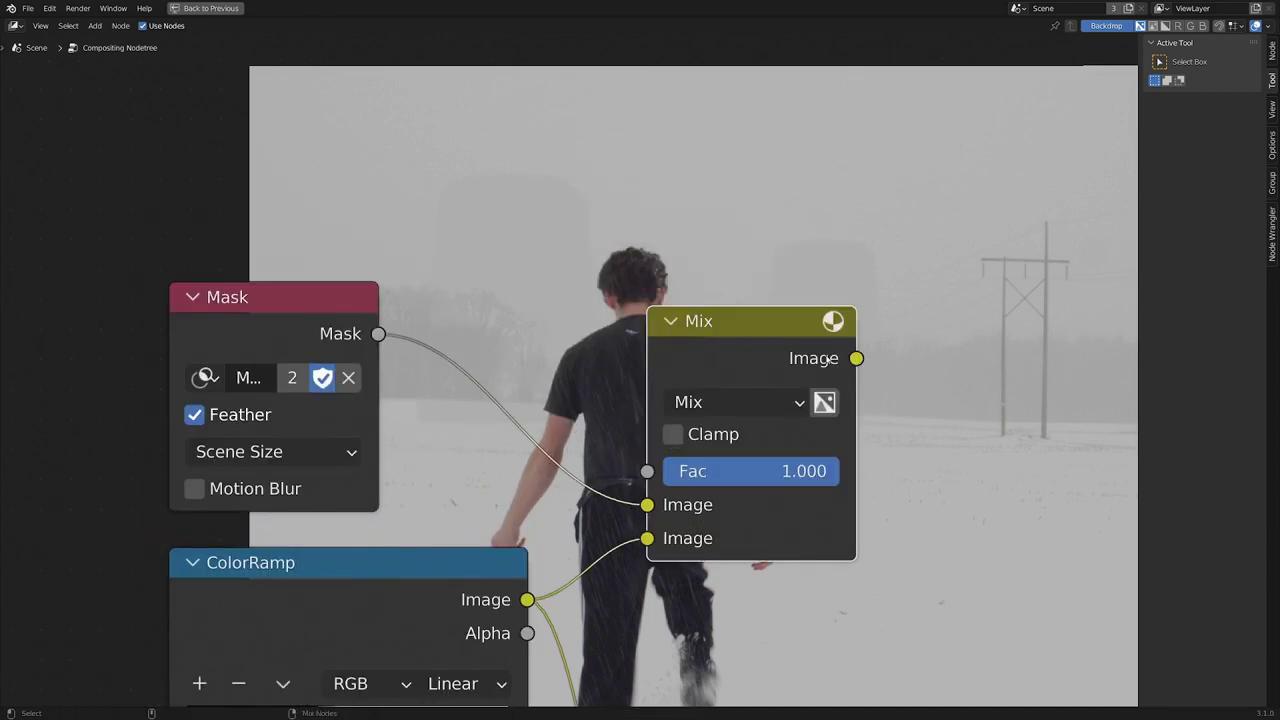
left_click(828, 358, "ctrl+shift")
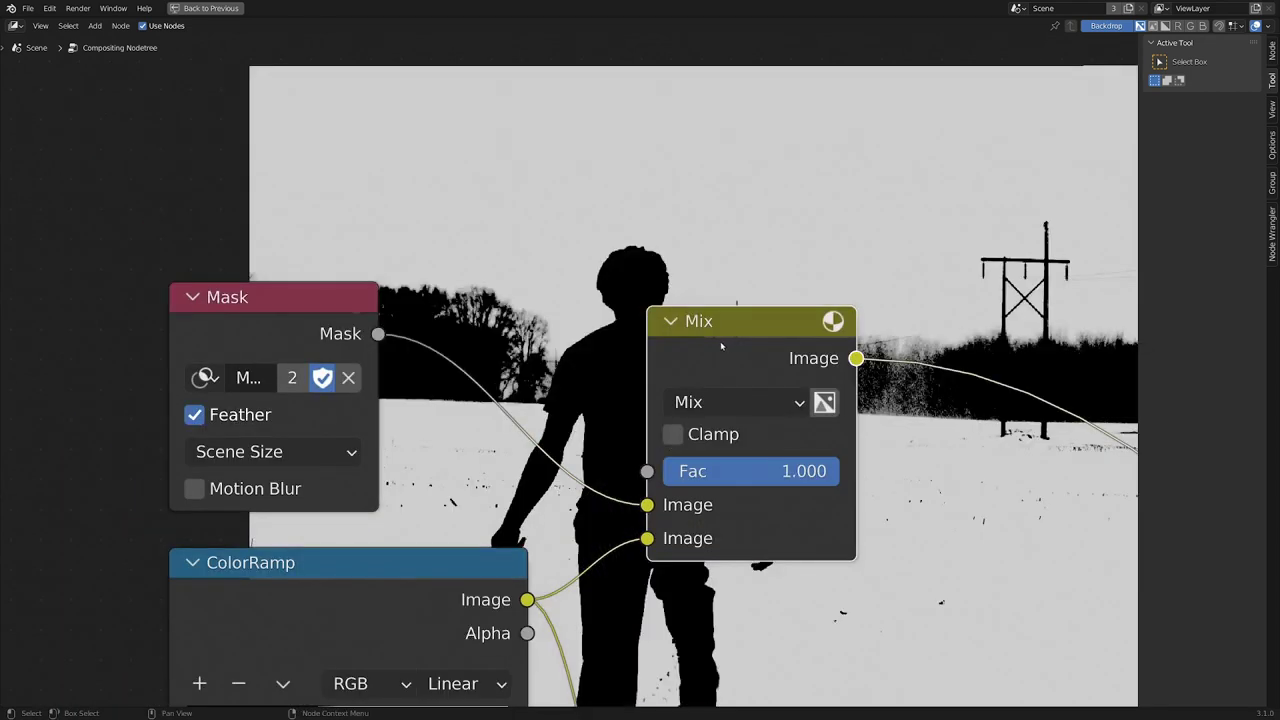
- Move the Mix node farther from the Mask and change its blend mode to Multiply with a Fac of 1.000
left_click_drag(724, 341, 907, 321)
left_click_drag(984, 453, 810, 453)
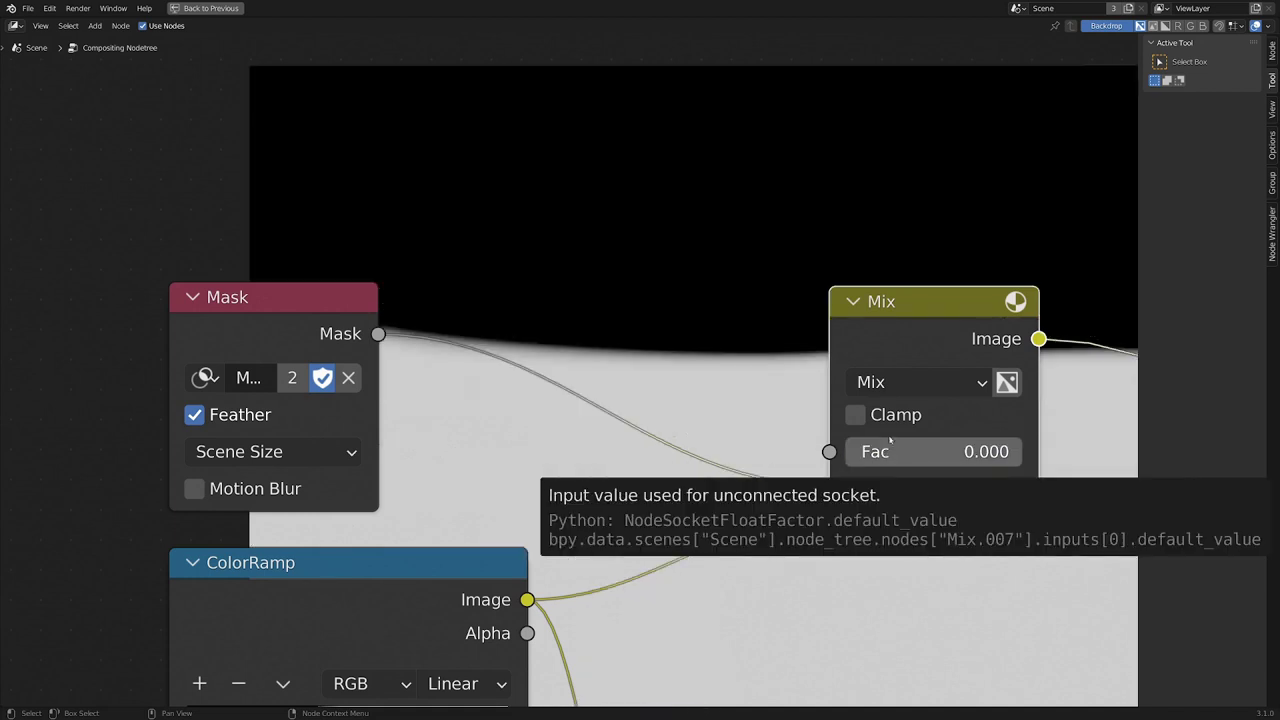
left_click(890, 382)
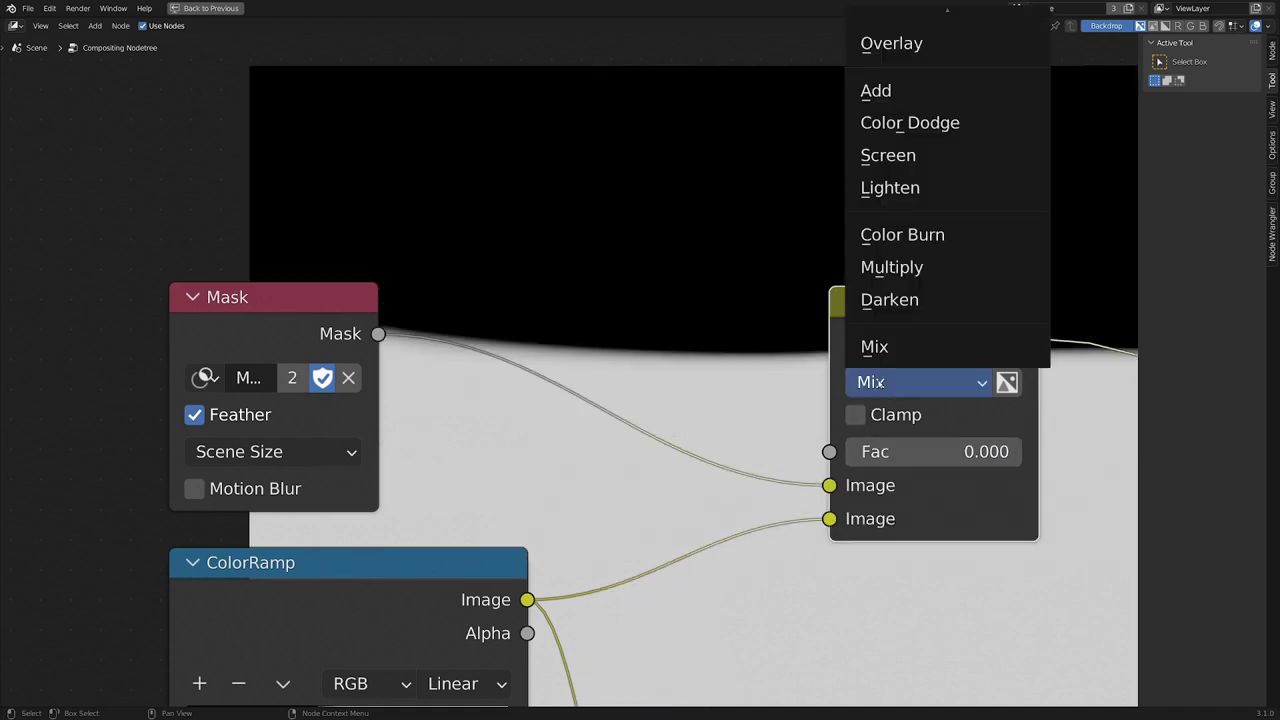
left_click(890, 268)
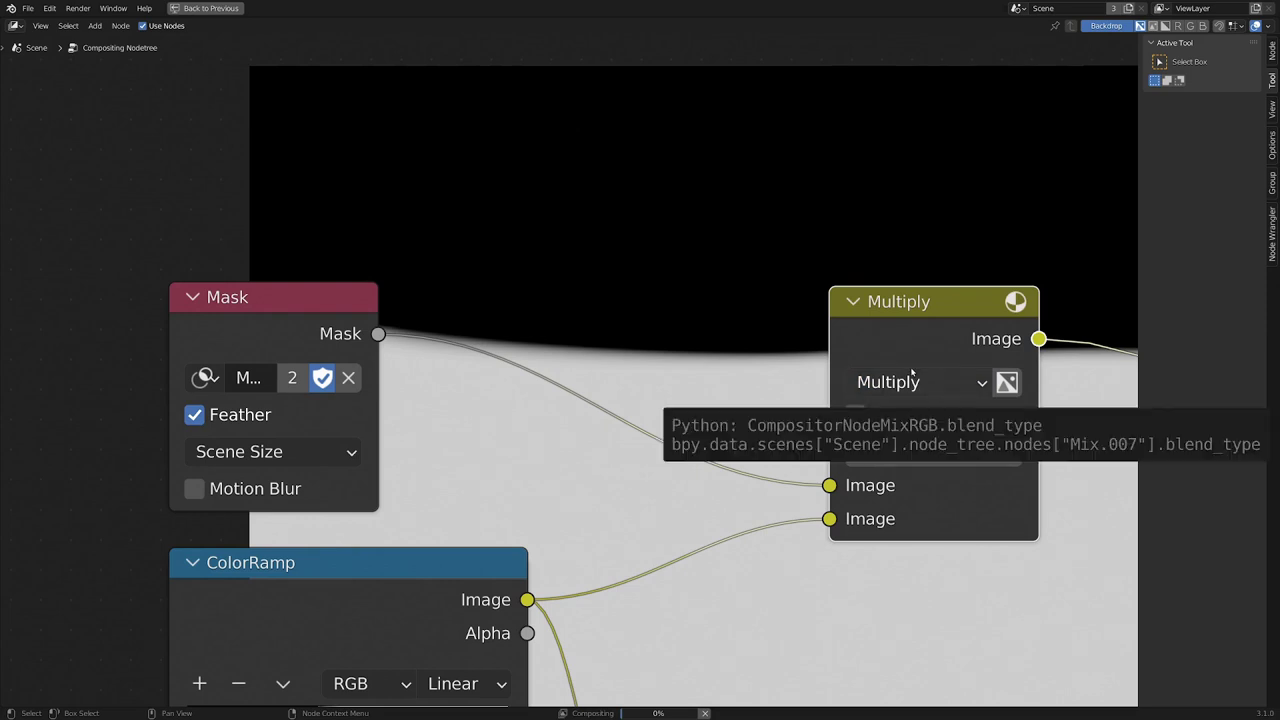
left_click_drag(880, 455, 1060, 455)
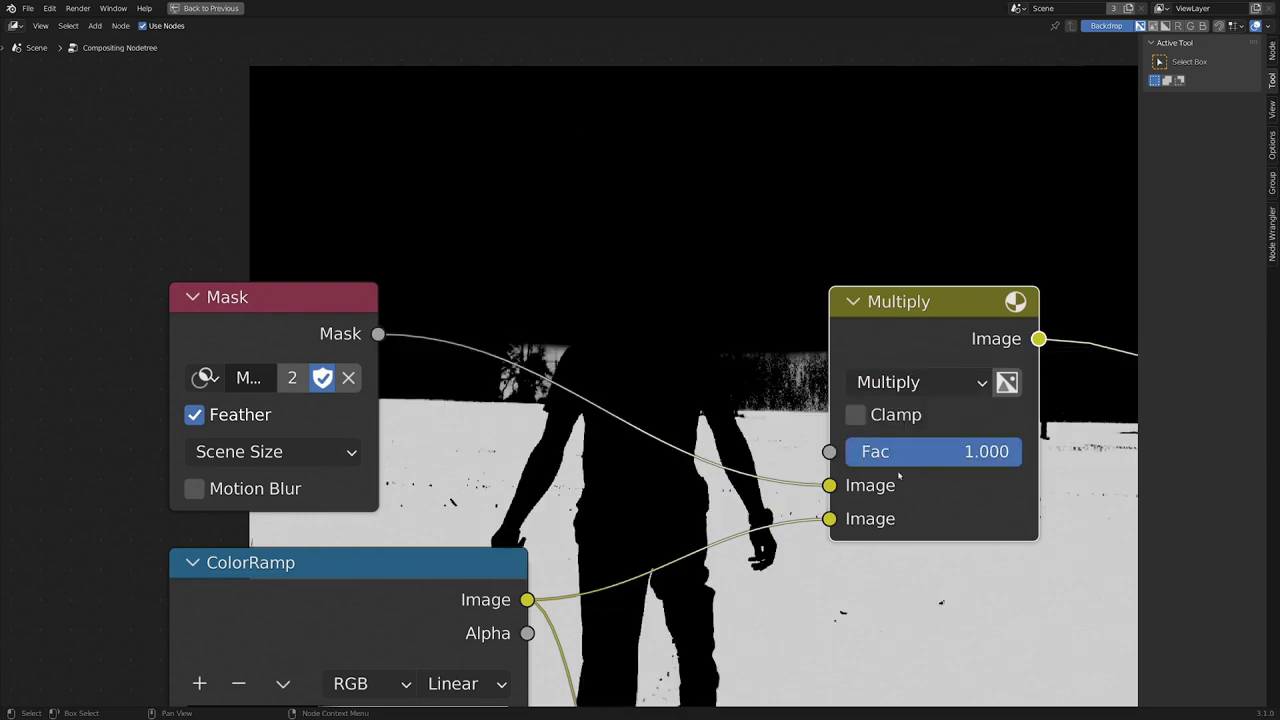
- Preview the Mask node's output on its own to examine which area it covers
scroll(908, 476, "down", 4)
middle_click_drag(908, 476, 920, 554)
scroll(880, 565, "up", 4)
left_click(320, 420, "ctrl+shift")
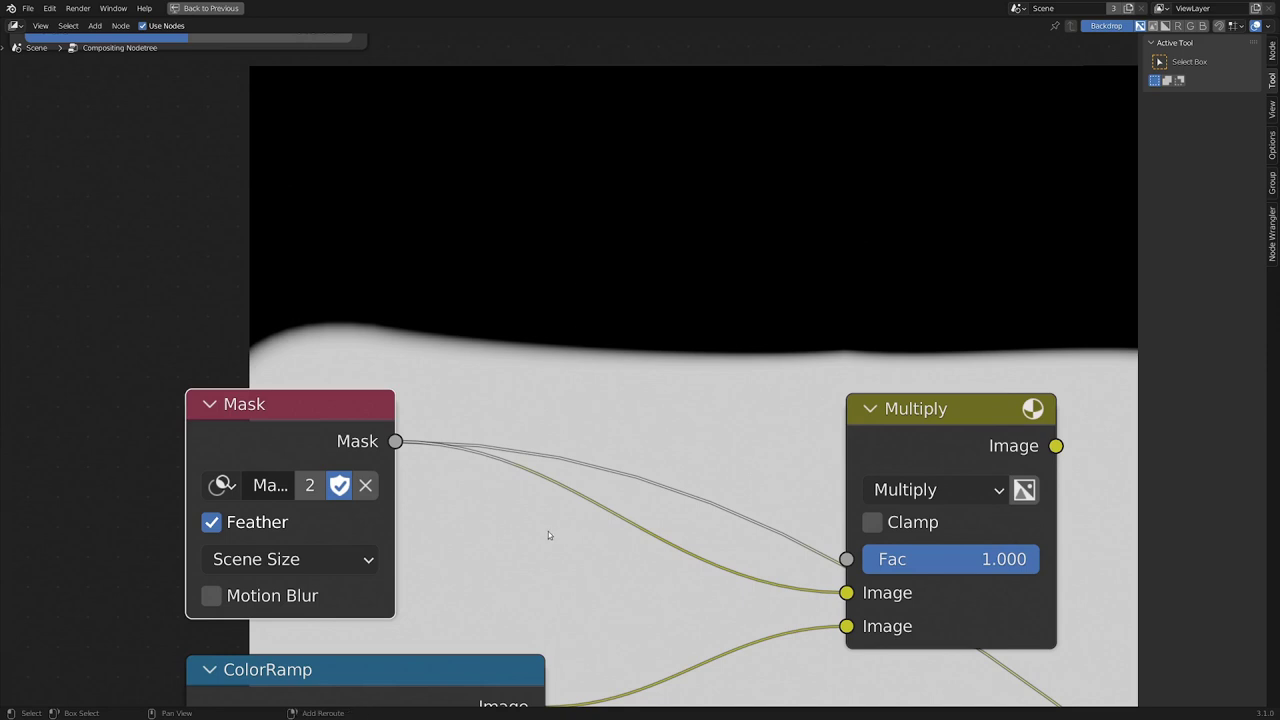
- Insert an Invert node between the Mask and the Multiply node's first Image input, and preview the Multiply output
key("shift+a")
mouse_move(461, 535)
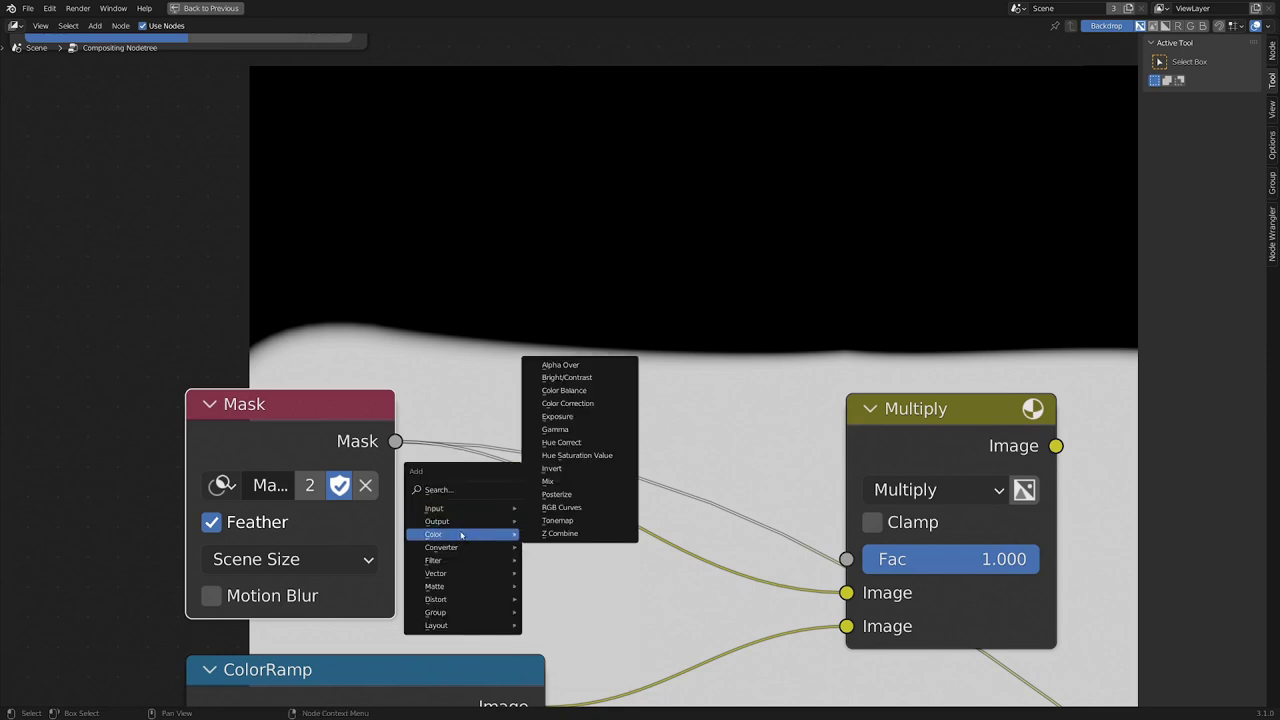
left_click(551, 468)
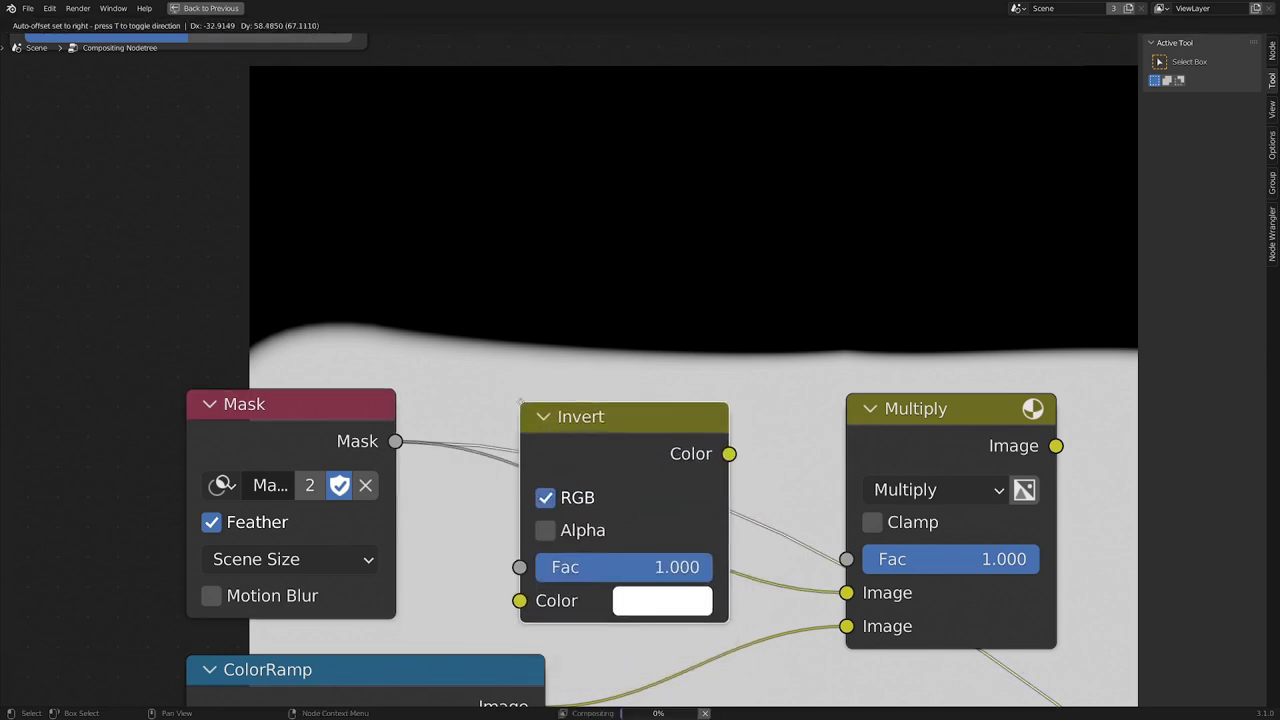
left_click(627, 429)
middle_click_drag(627, 429, 527, 402)
left_click_drag(628, 426, 746, 565)
left_click(903, 428)
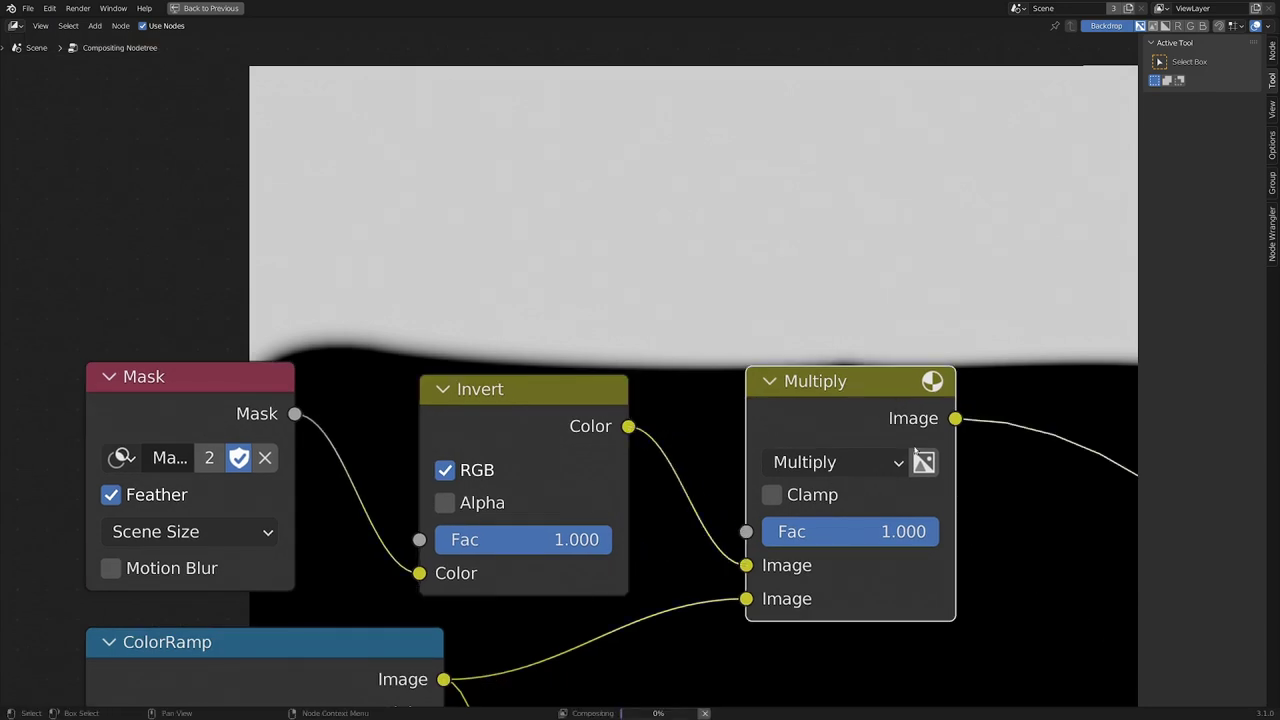
middle_click_drag(900, 425, 628, 492)
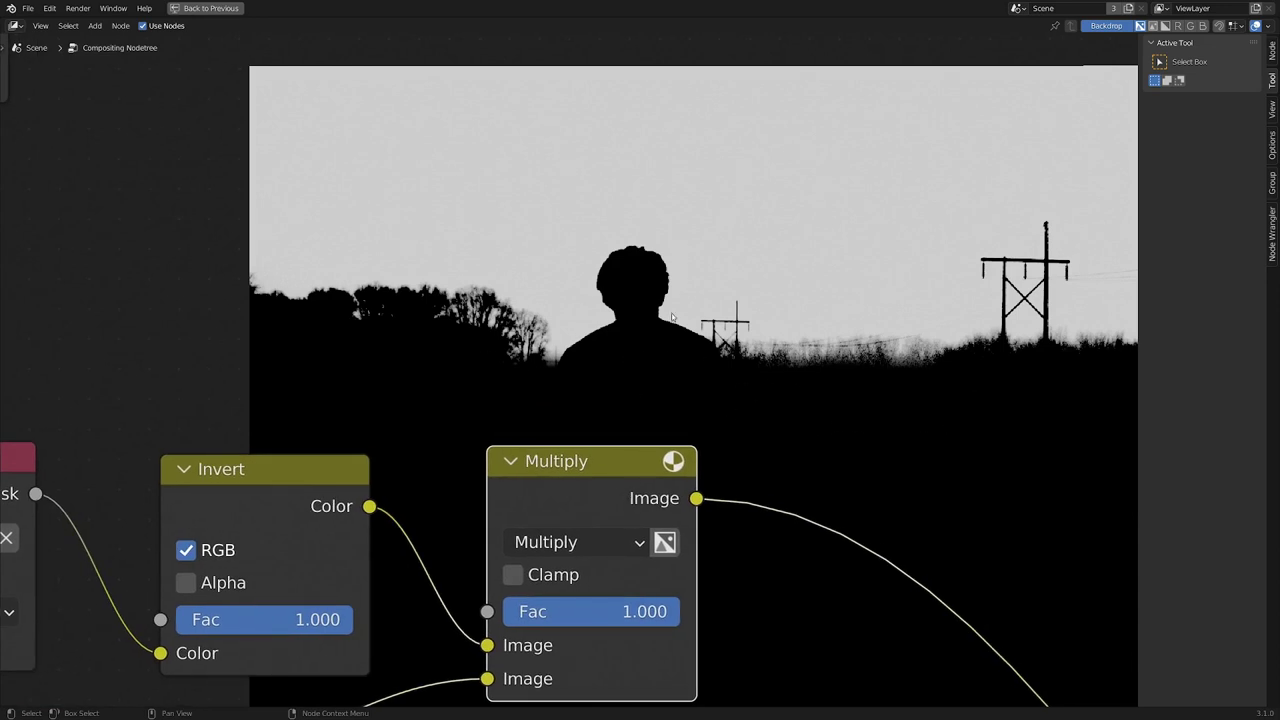
- Connect the Multiply node's Image output to the Alpha Over's Fac in place of the ColorRamp, and preview the Alpha Over composite
scroll(640, 400, "down", 6)
middle_click_drag(640, 400, 543, 195)
scroll(530, 230, "down", 6)
left_click(690, 514)
scroll(583, 444, "up", 4)
middle_click_drag(583, 444, 550, 422)
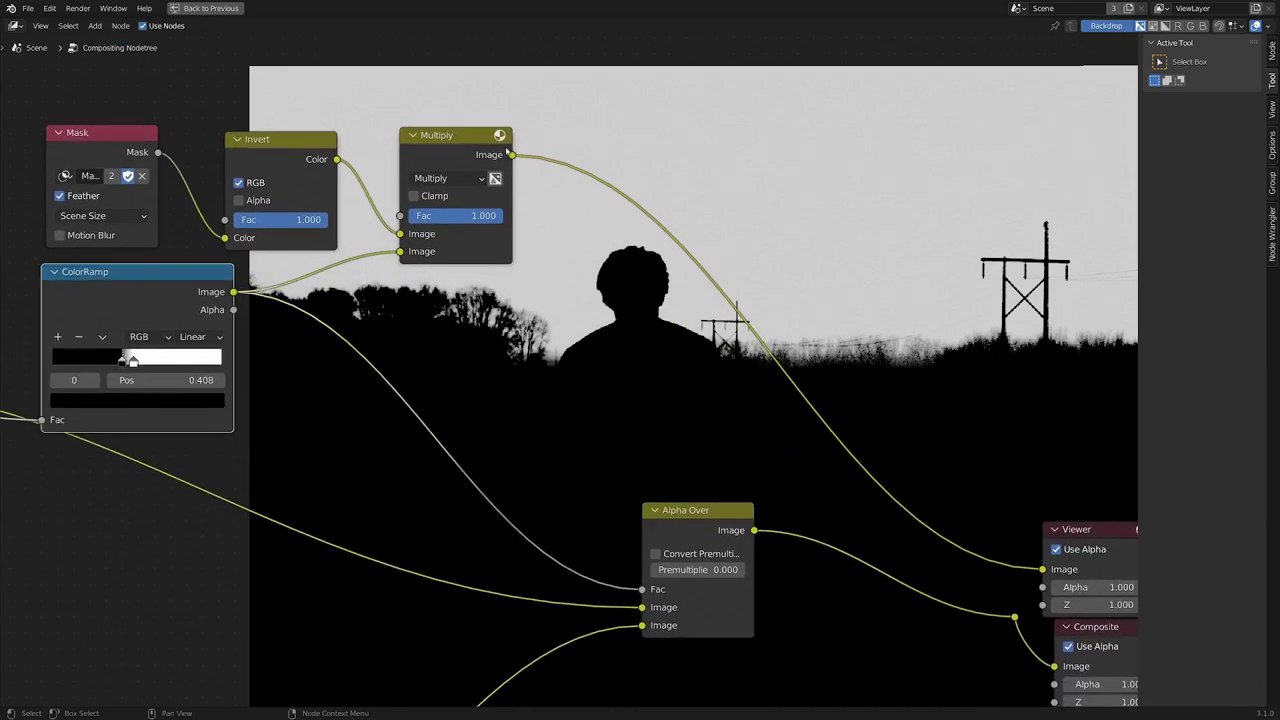
left_click_drag(510, 153, 657, 591)
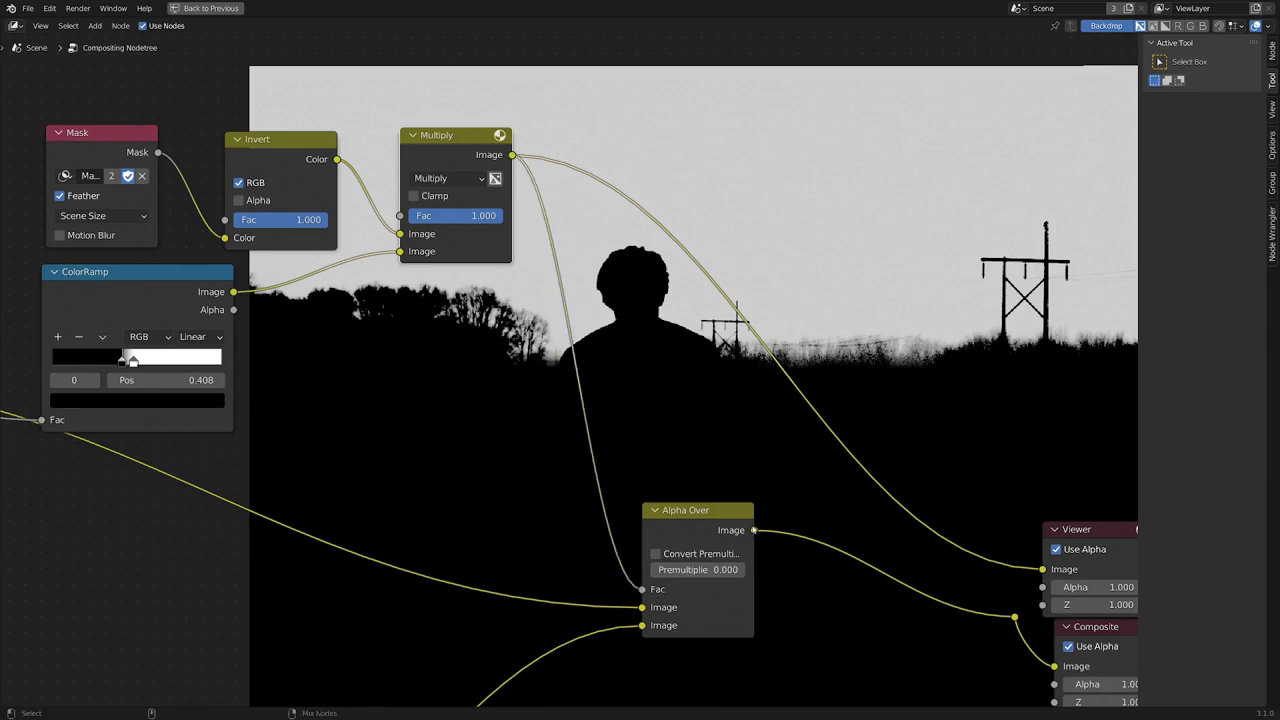
left_click(754, 530, "ctrl+shift")
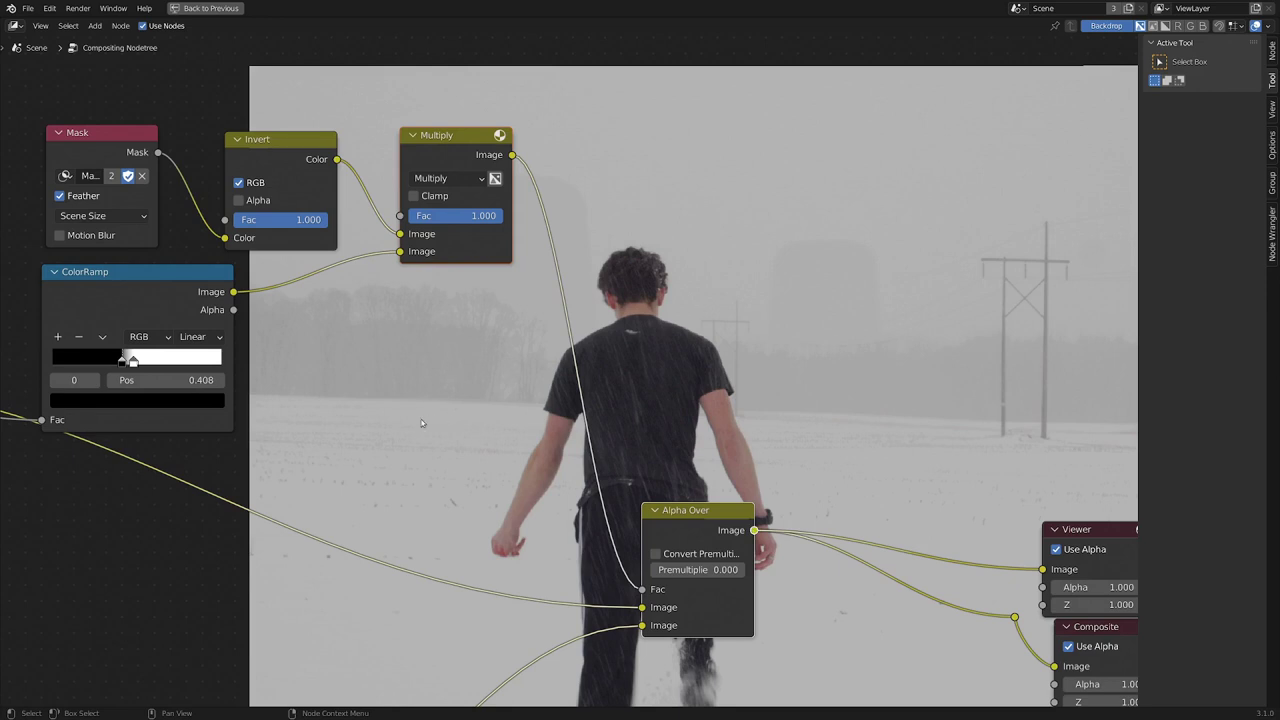
middle_click_drag(721, 354, 516, 424)
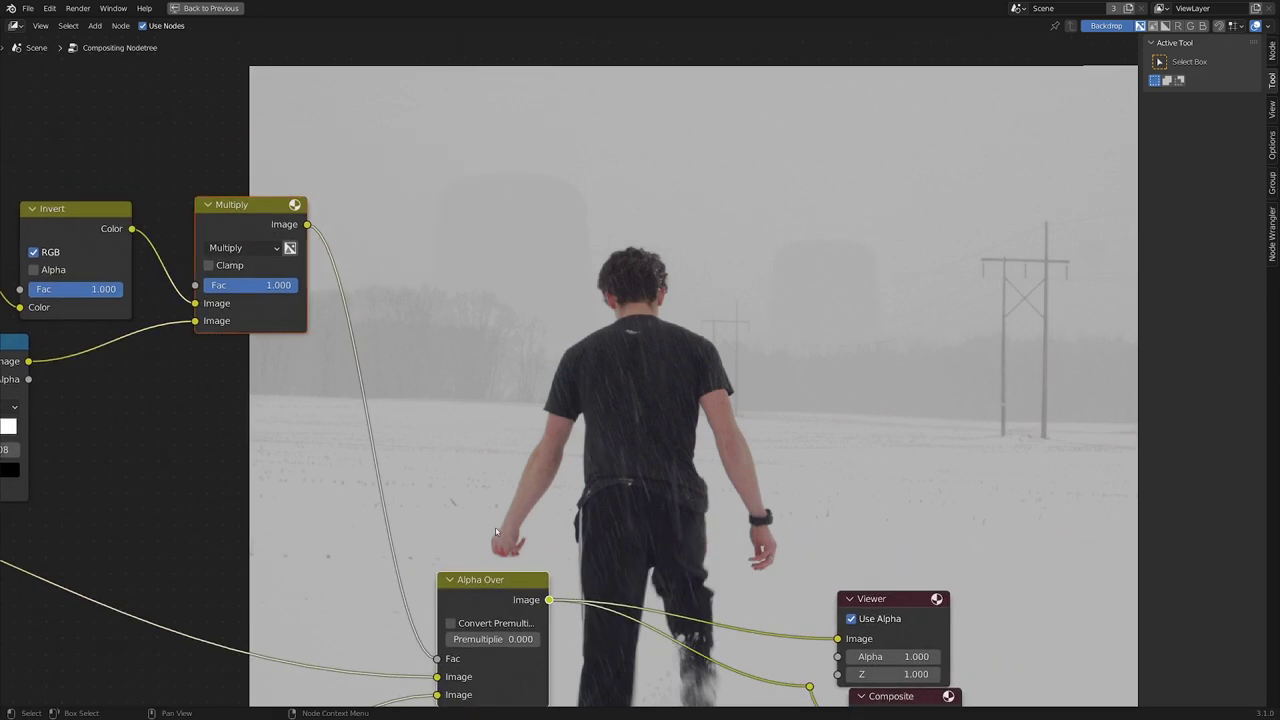
- Examine the tower color Mix nodes around the Dilate/Erode node and compare them with the towers in the composite
scroll(675, 367, "down", 3)
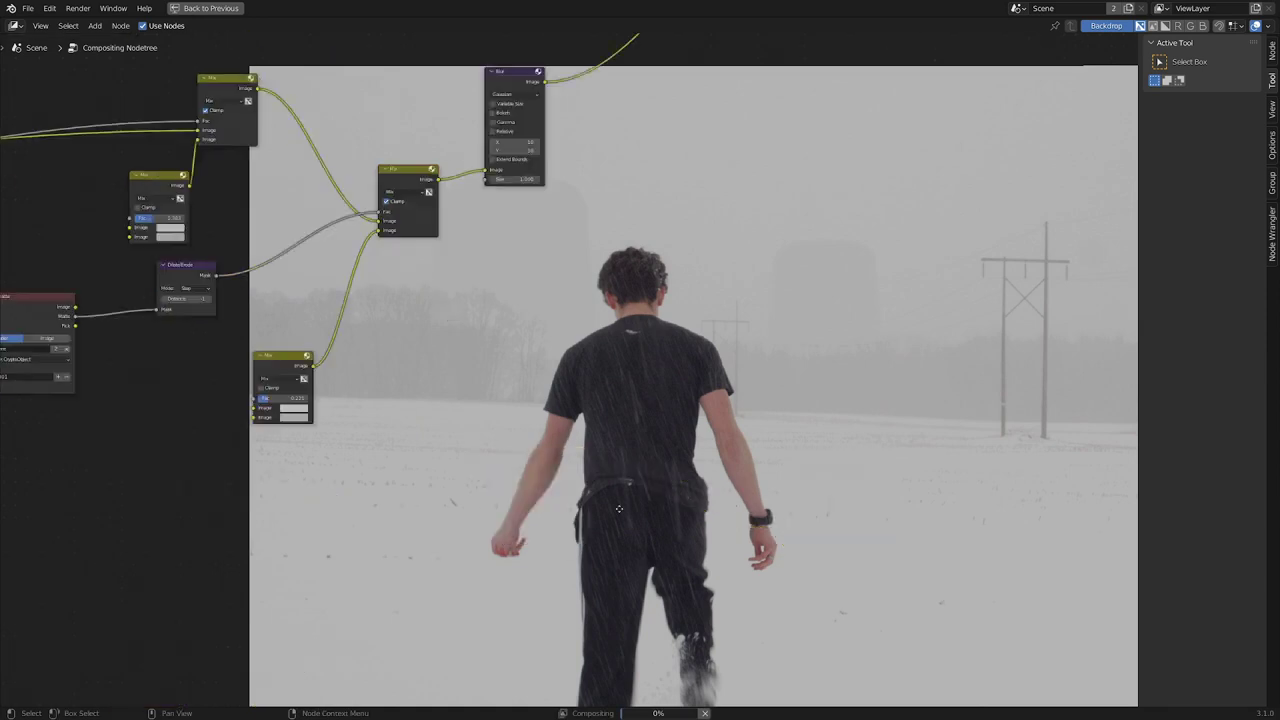
scroll(498, 357, "up", 5)
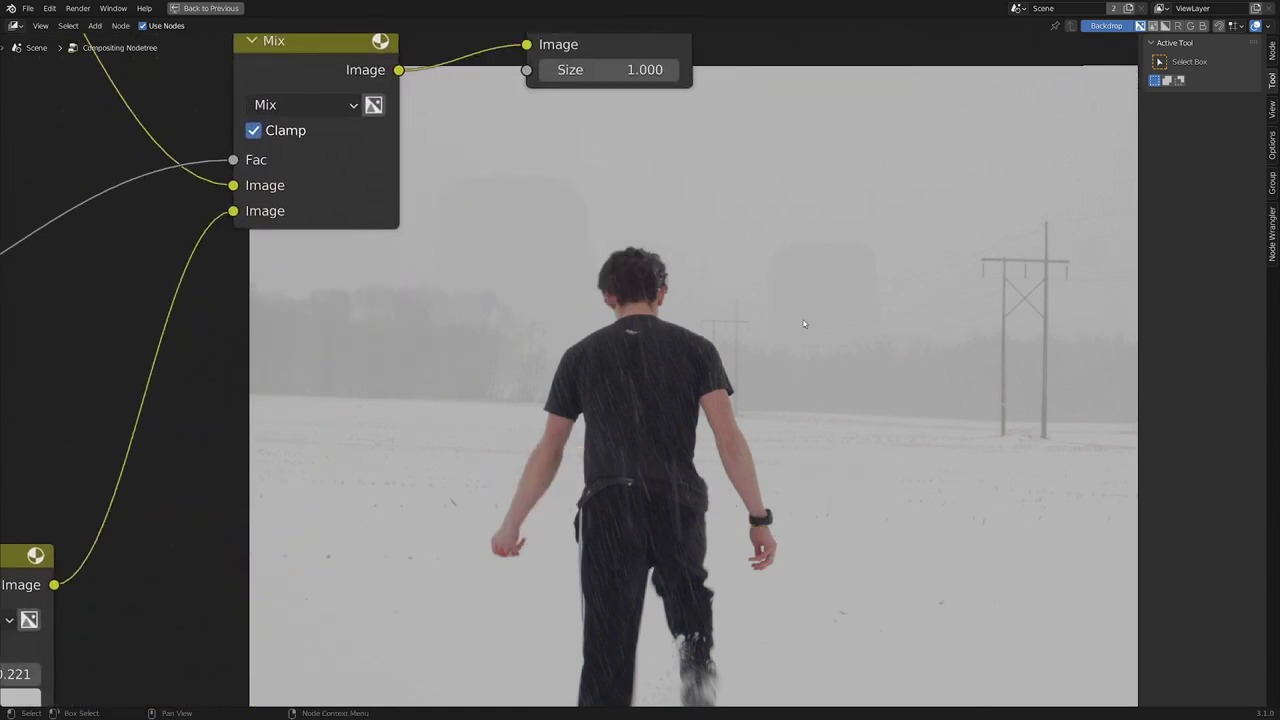
scroll(804, 324, "down", 3)
scroll(476, 370, "up", 3)
scroll(402, 371, "down", 5)
middle_click_drag(390, 373, 923, 528)
scroll(774, 451, "up", 4)
middle_click_drag(753, 444, 580, 255)
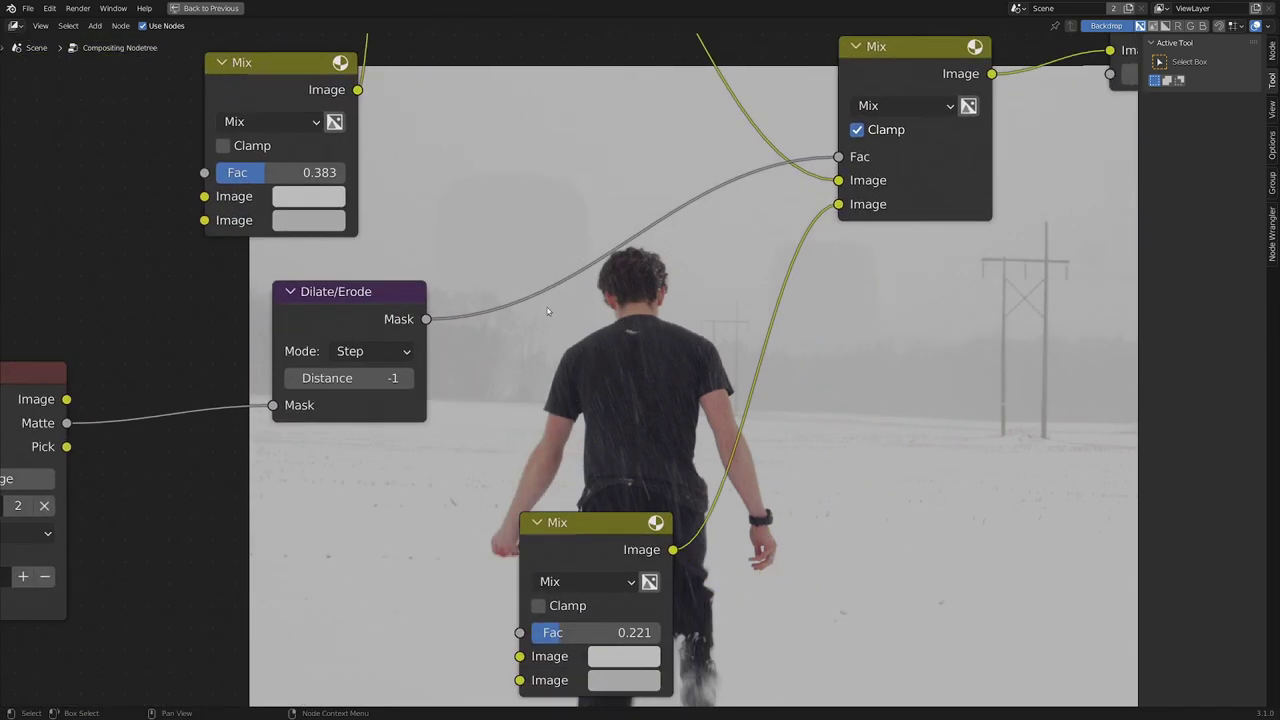
scroll(690, 585, "up", 1)
middle_click_drag(690, 585, 611, 517)
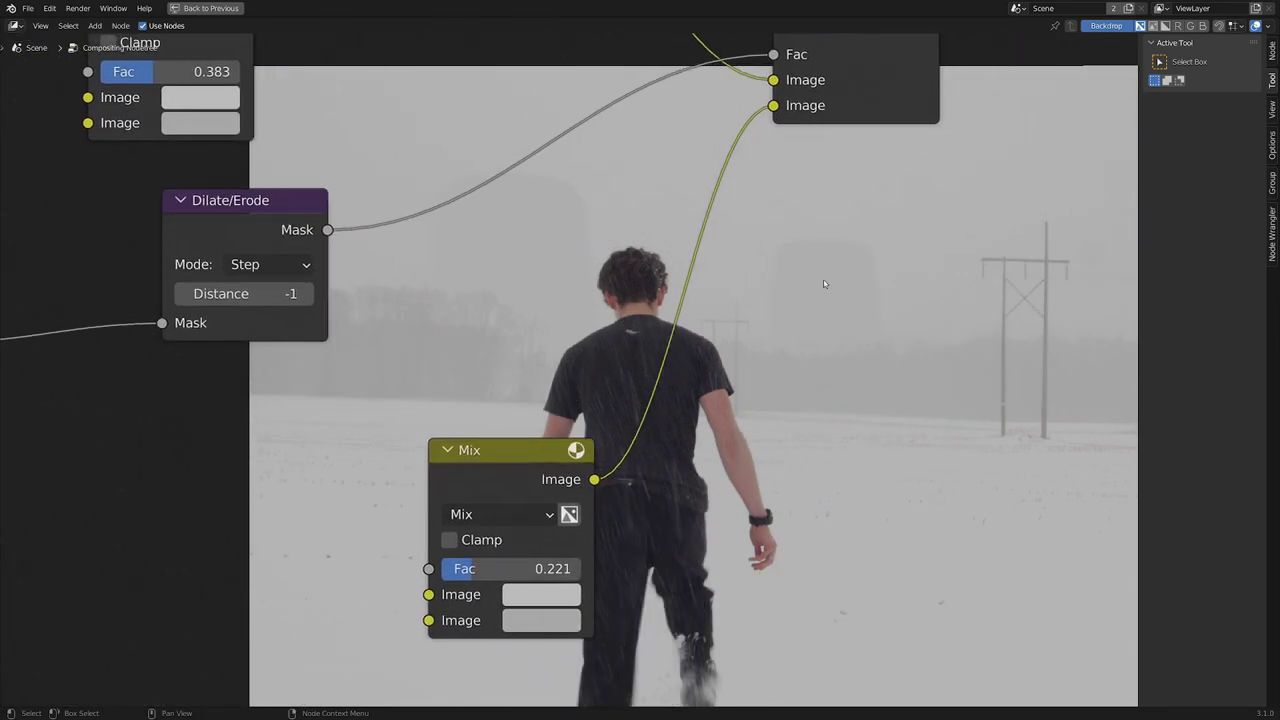
- Try a Fac of 1.000 on the Mix node below Dilate/Erode and examine the effect on the towers
scroll(338, 306, "down", 4)
middle_click_drag(312, 336, 389, 403)
left_click_drag(615, 502, 596, 481)
left_click_drag(566, 565, 655, 561)
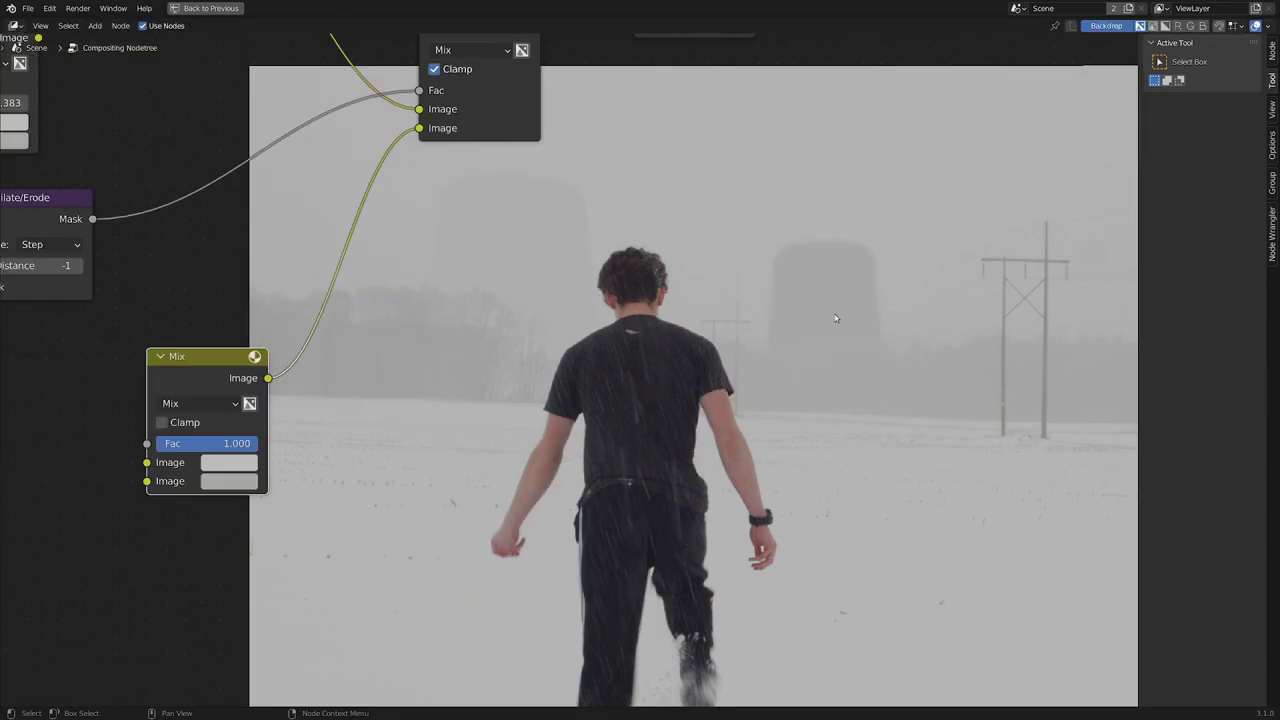
scroll(836, 318, "down", 3)
middle_click_drag(304, 172, 566, 293)
scroll(566, 293, "up", 4)
scroll(567, 264, "up", 6)
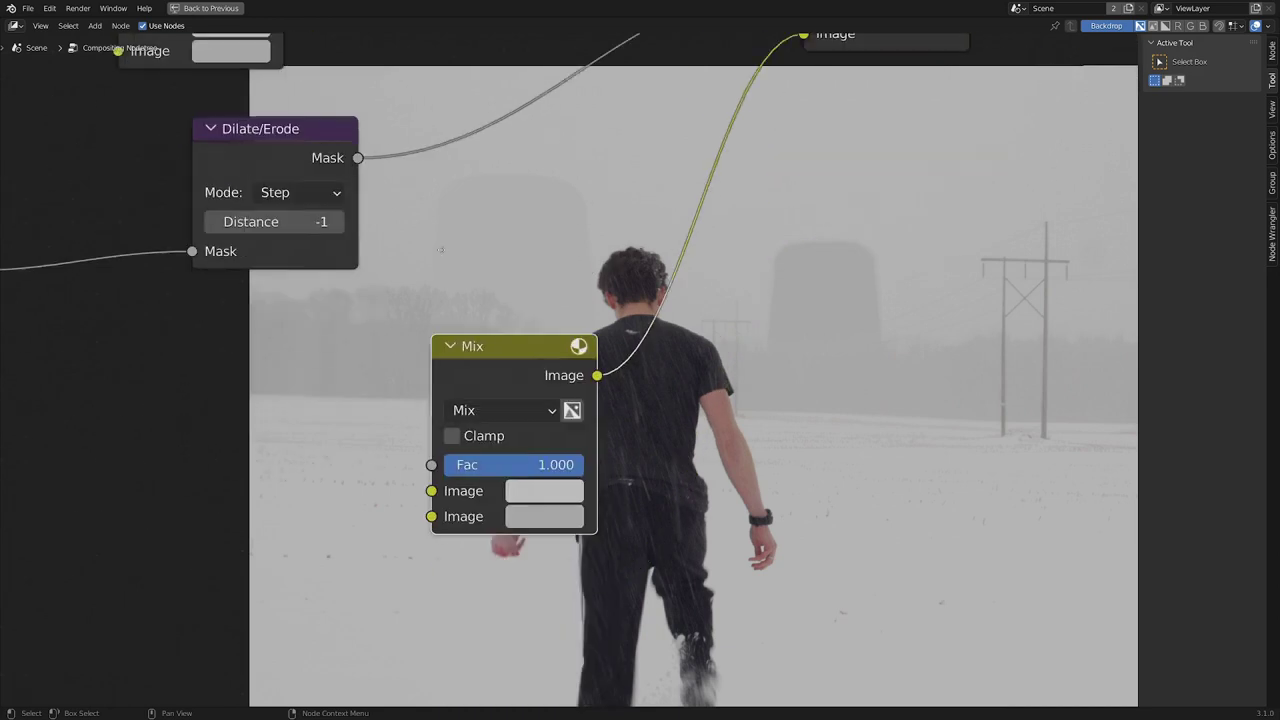
scroll(585, 427, "up", 1)
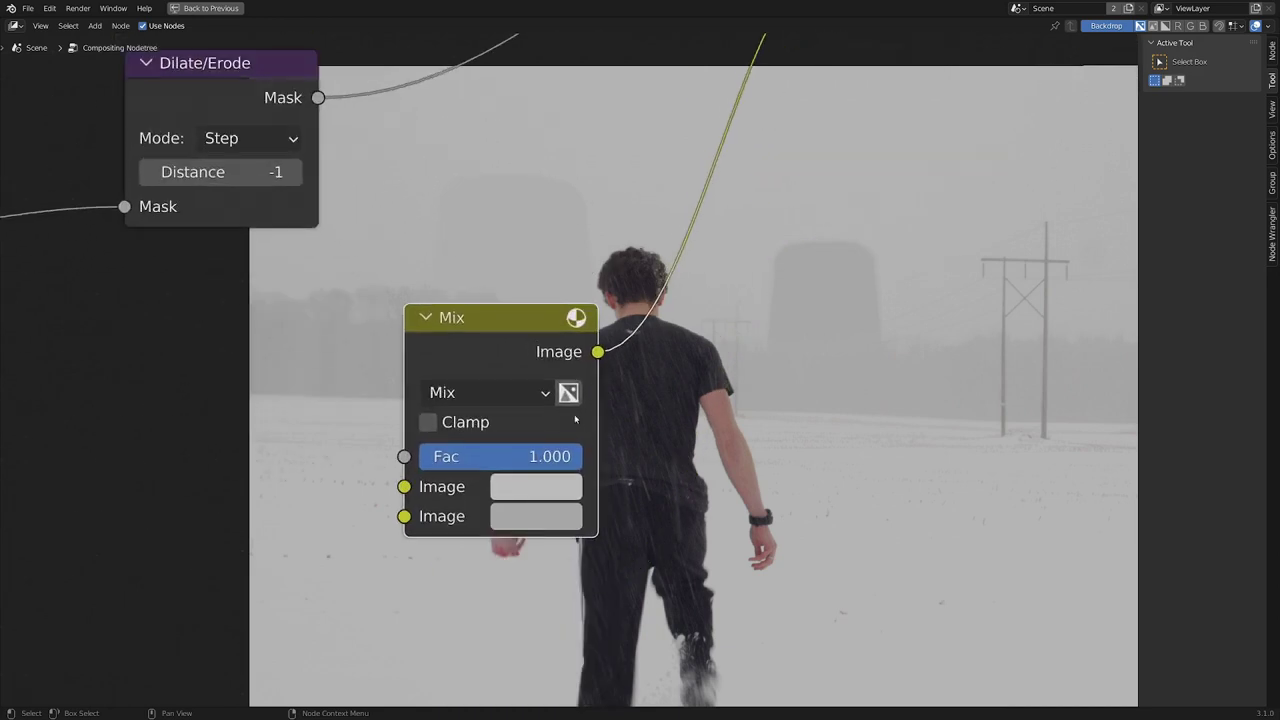
- Set the Fac to 0.227 on the Mix node below Dilate/Erode and to 0.370 on the one above it
left_click_drag(570, 456, 444, 456)
scroll(564, 354, "down", 2)
middle_click_drag(333, 134, 375, 325)
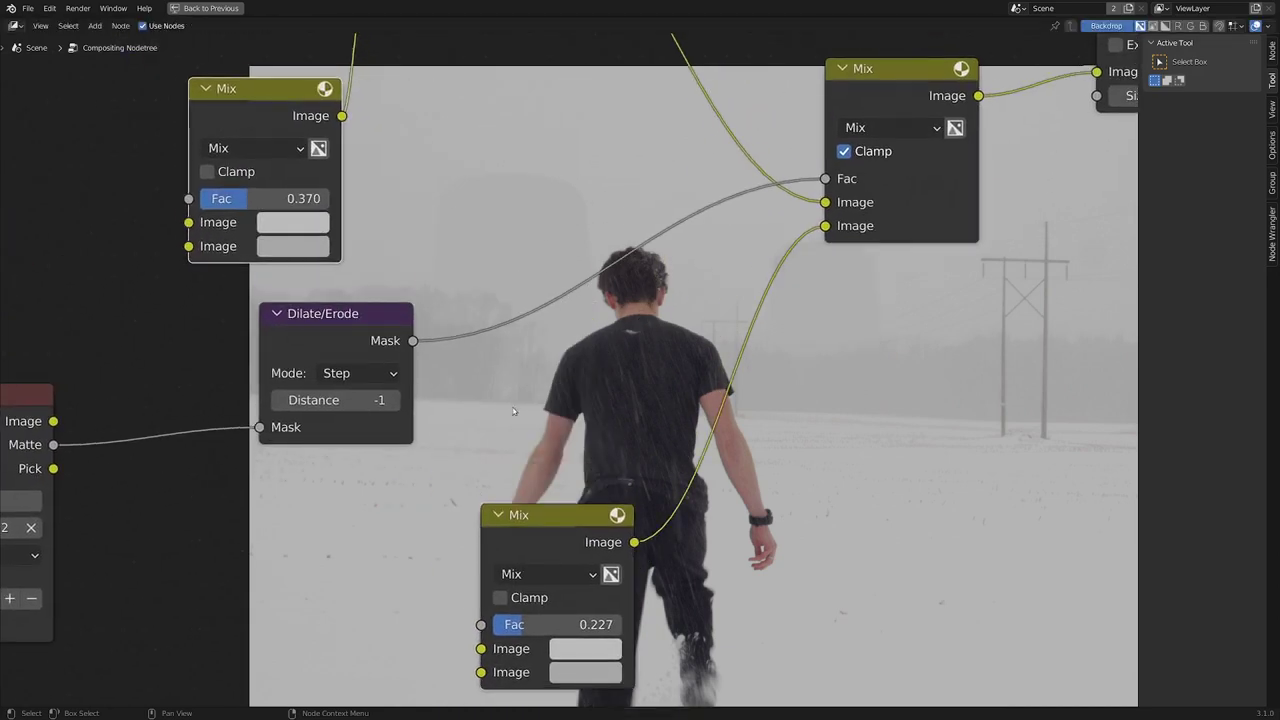
middle_click_drag(509, 511, 405, 356)
left_click_drag(451, 384, 425, 361)
middle_click_drag(874, 305, 537, 300)
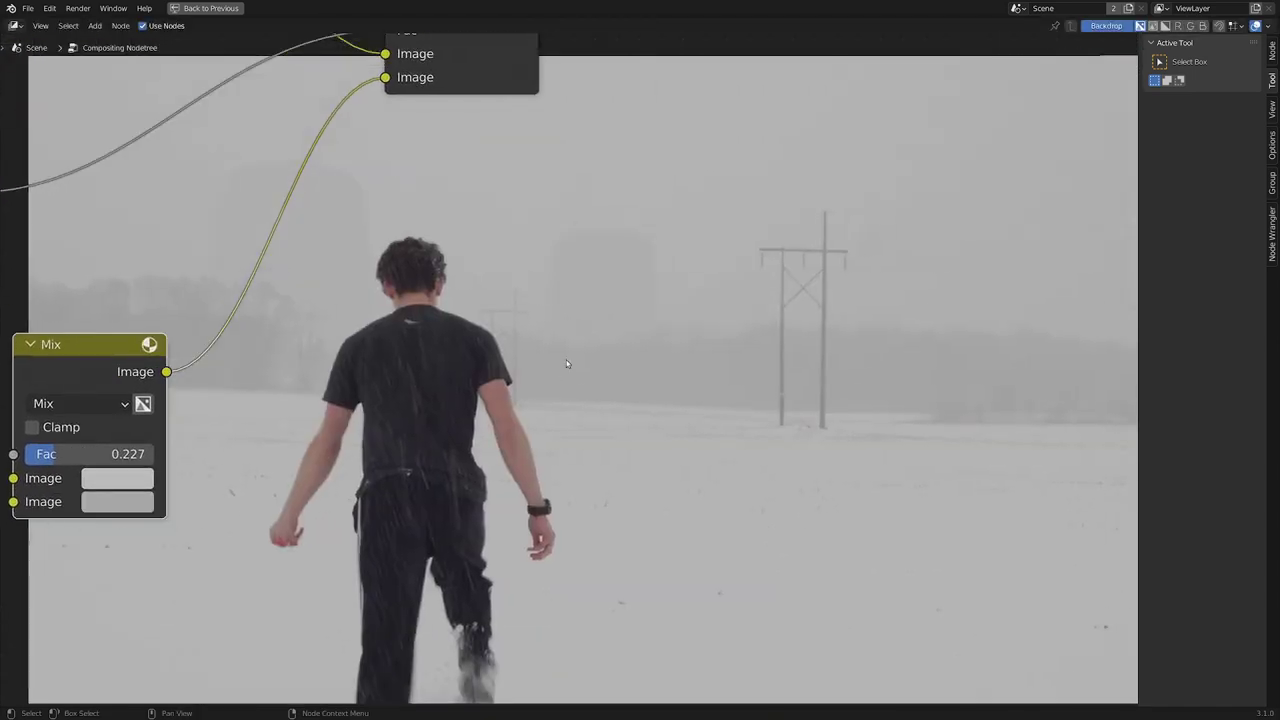